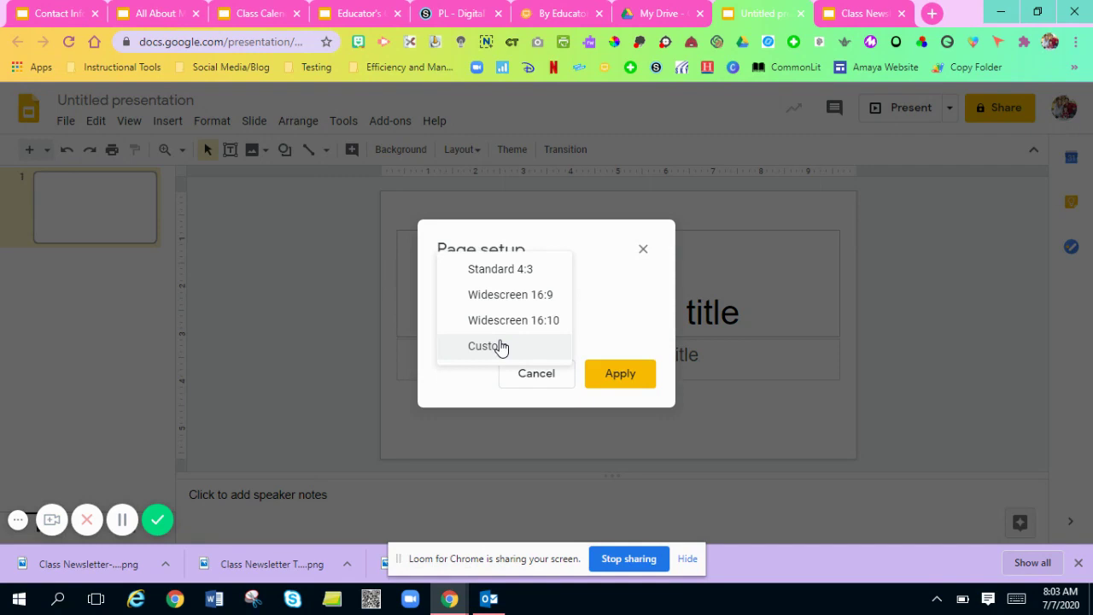
Set the presentation's page size to a custom 18 × 24 inches
{"action": "left_click", "coordinate": [500, 352]}
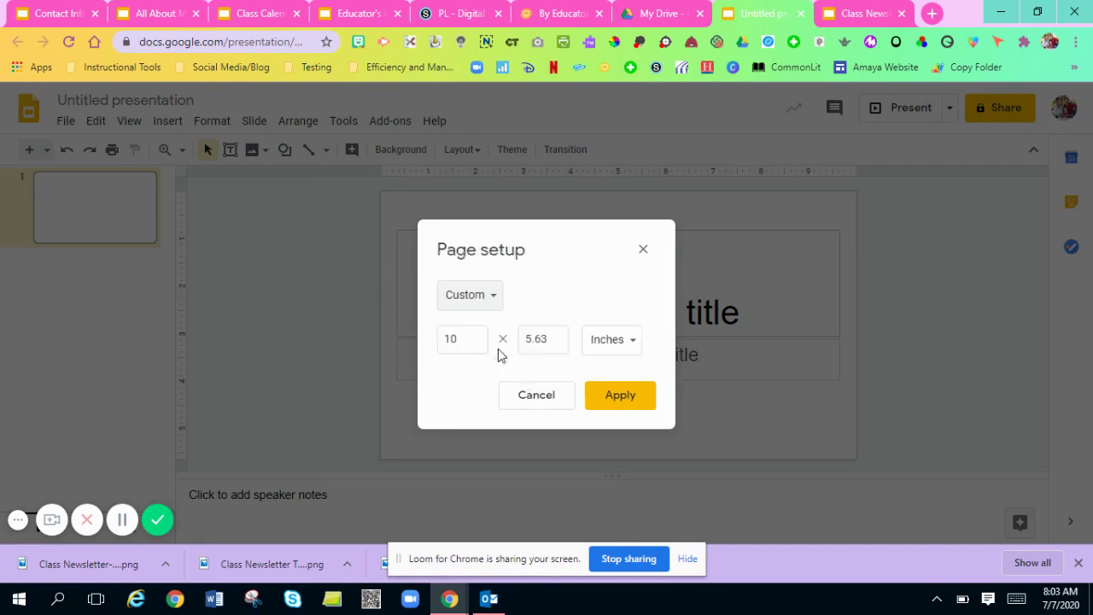
{"action": "double_click", "coordinate": [471, 342]}
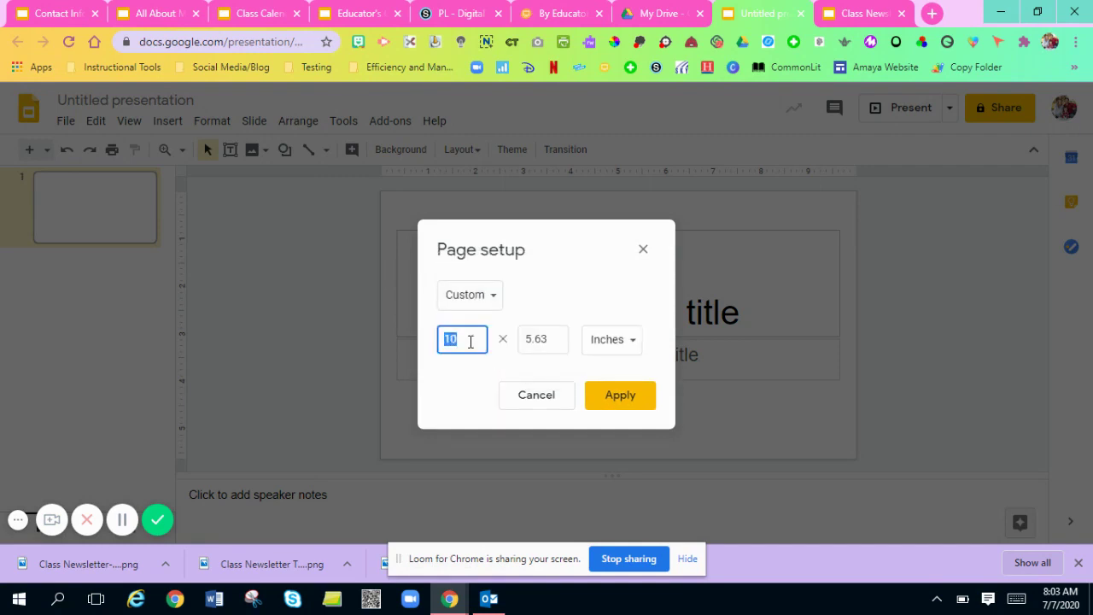
{"action": "key", "text": "Tab"}
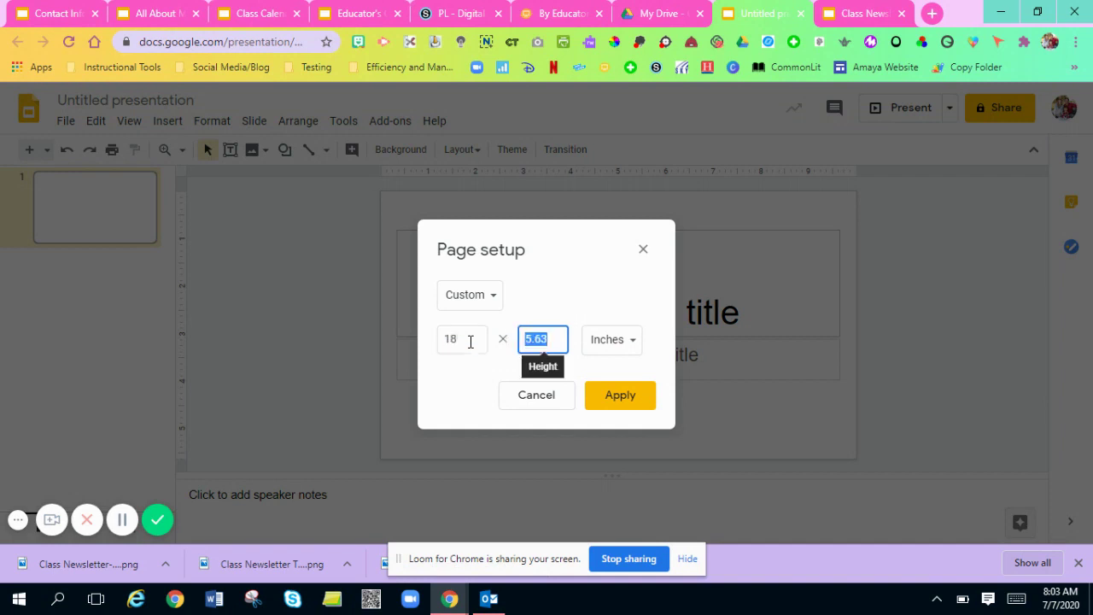
{"action": "type", "text": "24"}
{"action": "key", "text": "Return"}
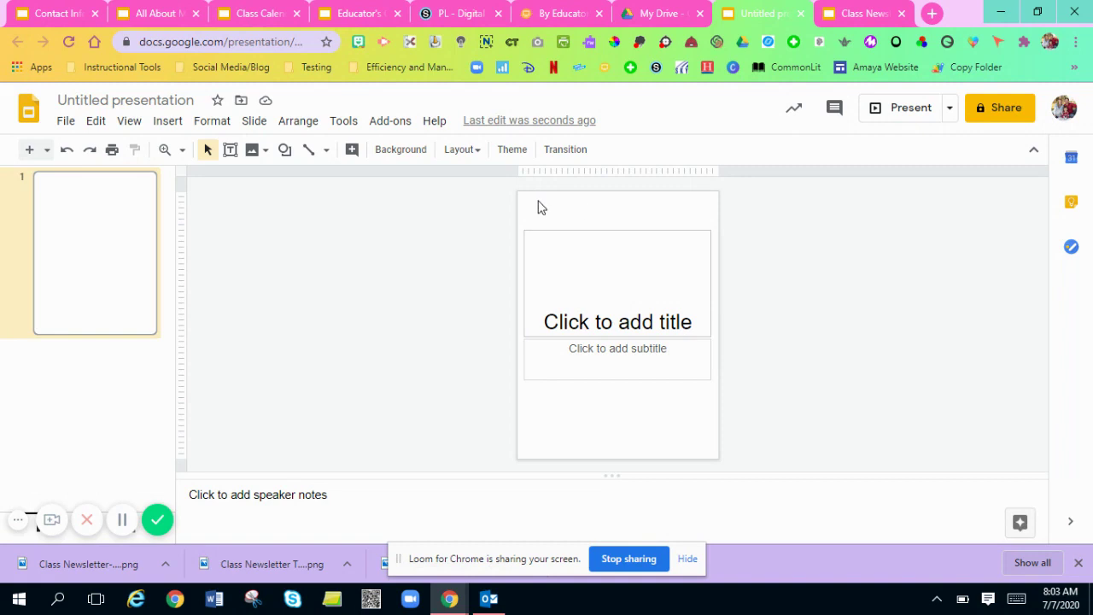
Delete the title and subtitle placeholders from the slide
{"action": "left_click", "coordinate": [587, 229]}
{"action": "key", "text": "Delete"}
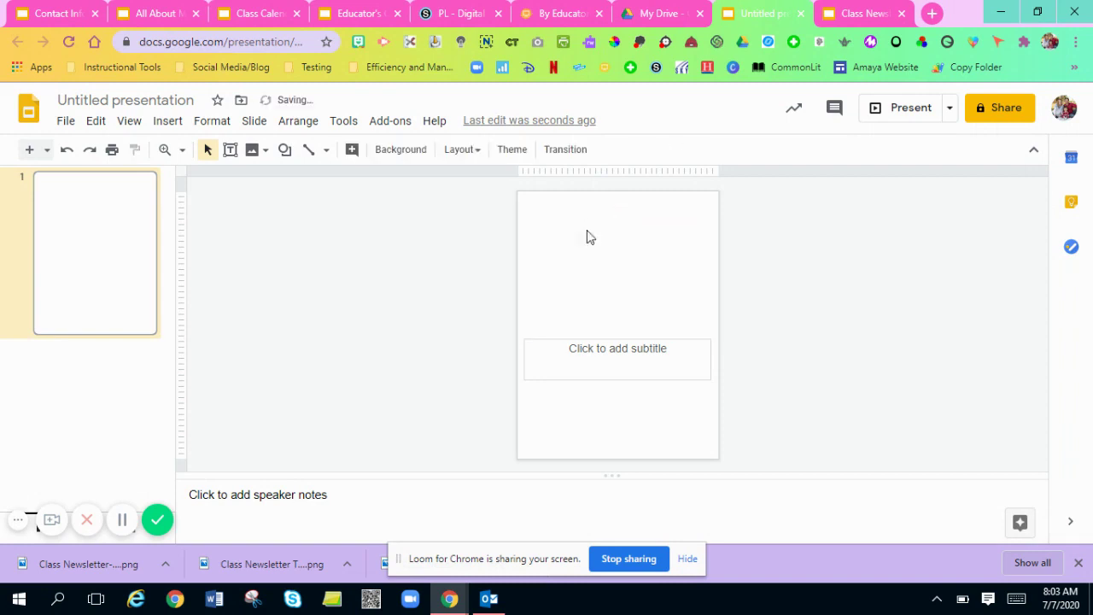
{"action": "left_click", "coordinate": [585, 342]}
{"action": "key", "text": "Delete"}
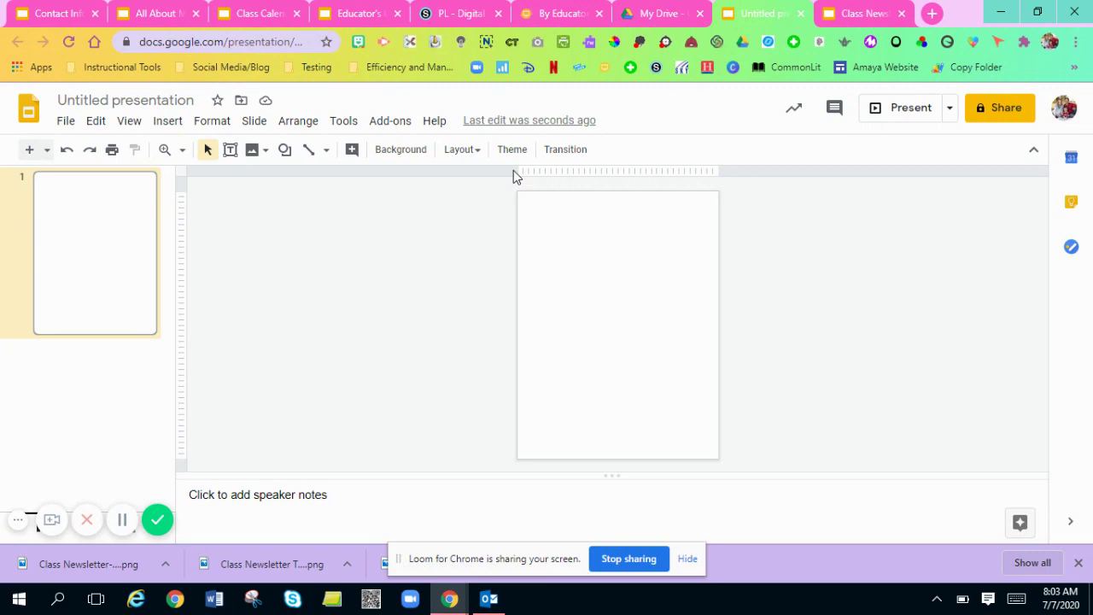
Examine the slide background options, including solid and gradient colors, Google Drive images and Google image search
{"action": "left_click", "coordinate": [413, 154]}
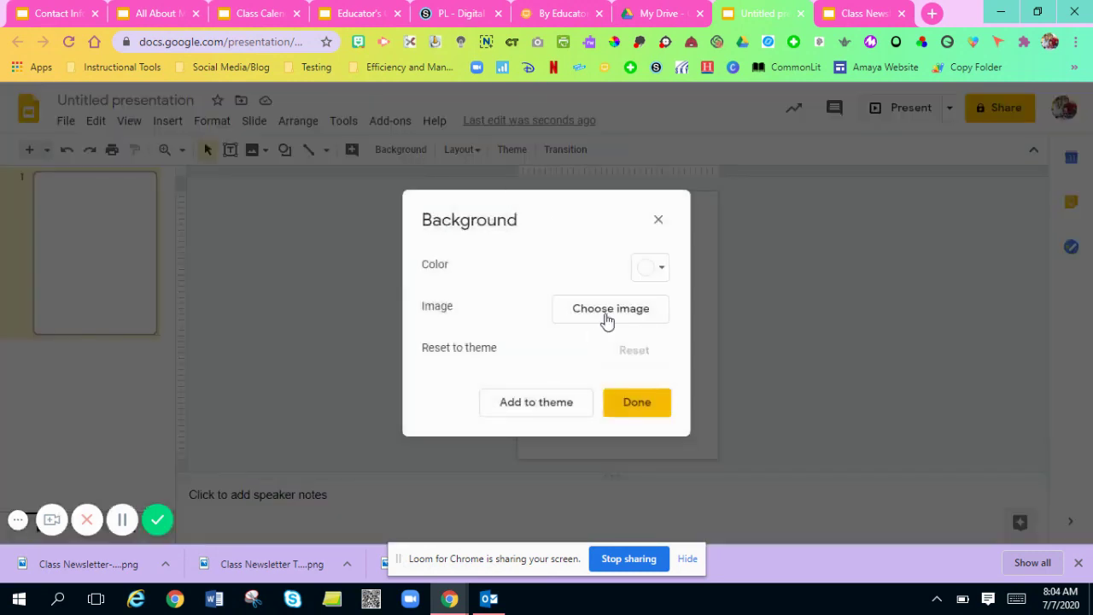
{"action": "left_click", "coordinate": [650, 271]}
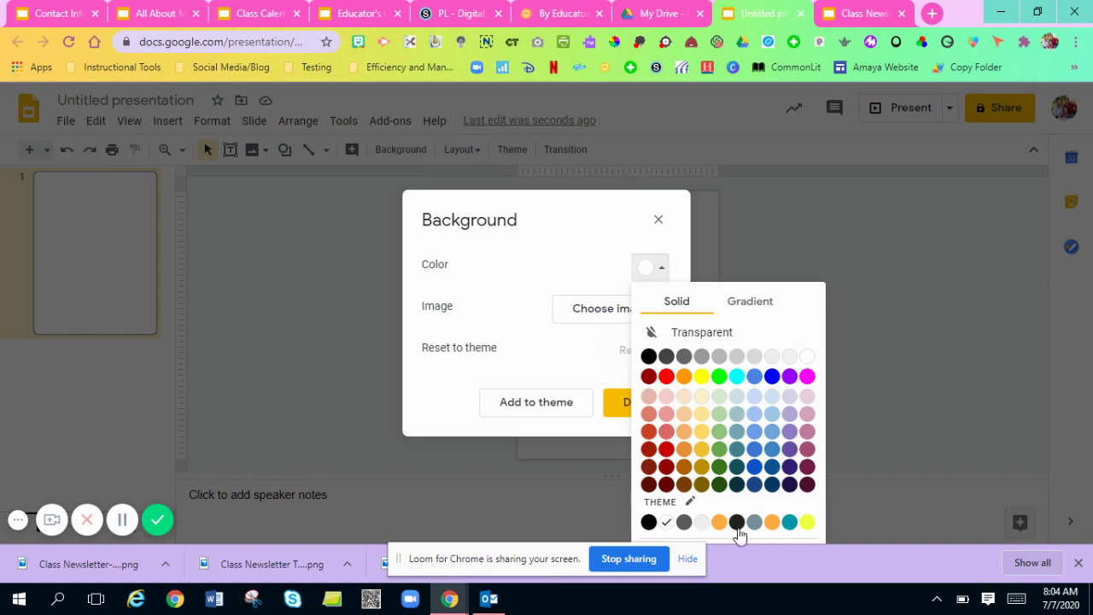
{"action": "left_click", "coordinate": [751, 304]}
{"action": "left_click", "coordinate": [588, 305]}
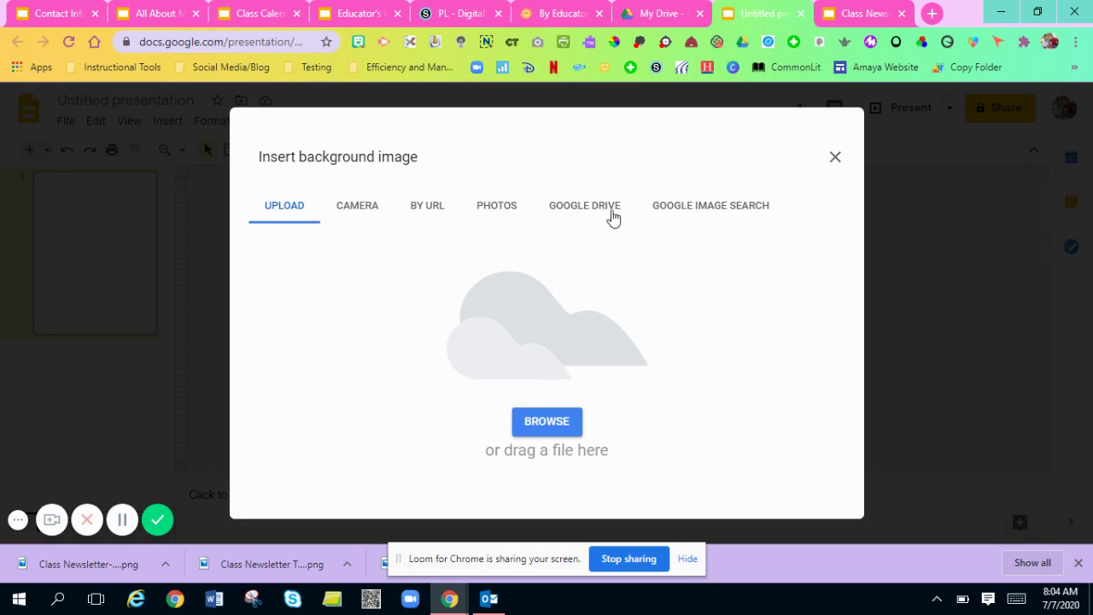
{"action": "left_click", "coordinate": [610, 215]}
{"action": "left_click", "coordinate": [737, 213]}
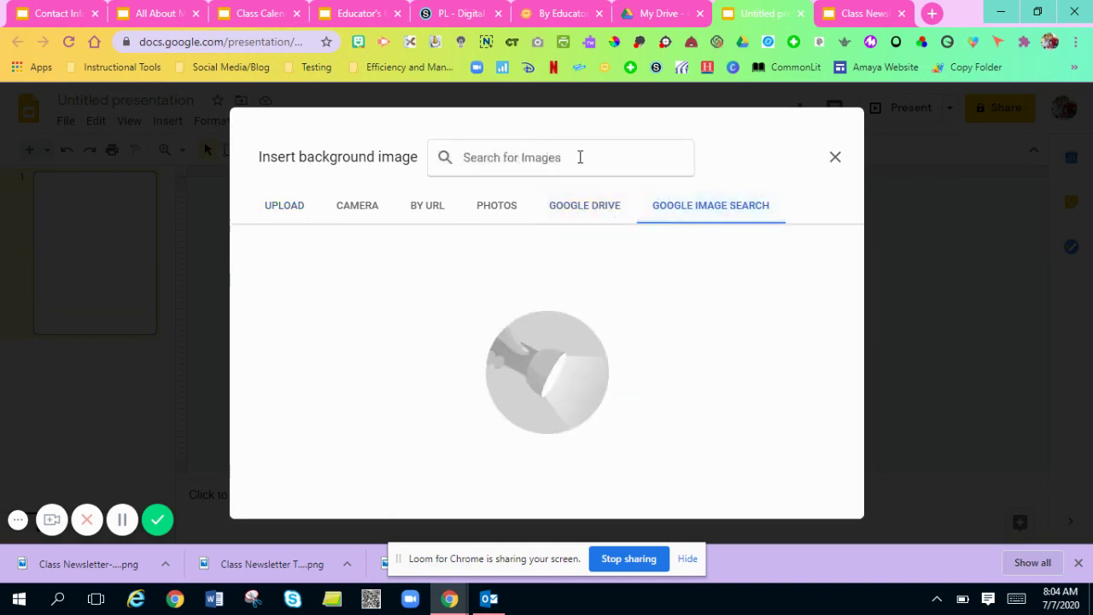
{"action": "left_click", "coordinate": [835, 160]}
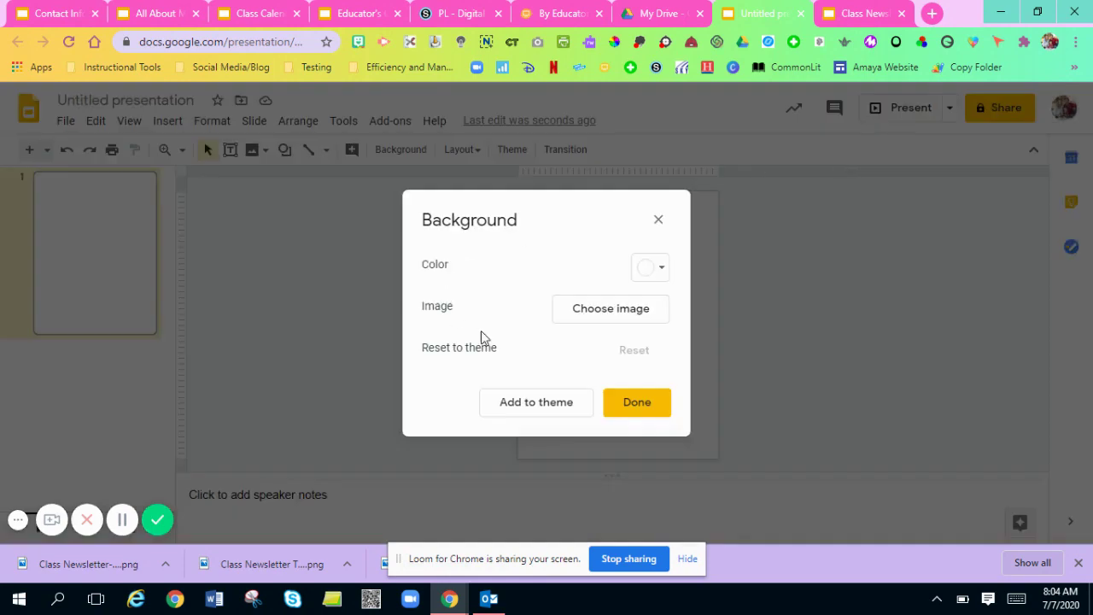
{"action": "left_click", "coordinate": [632, 418]}
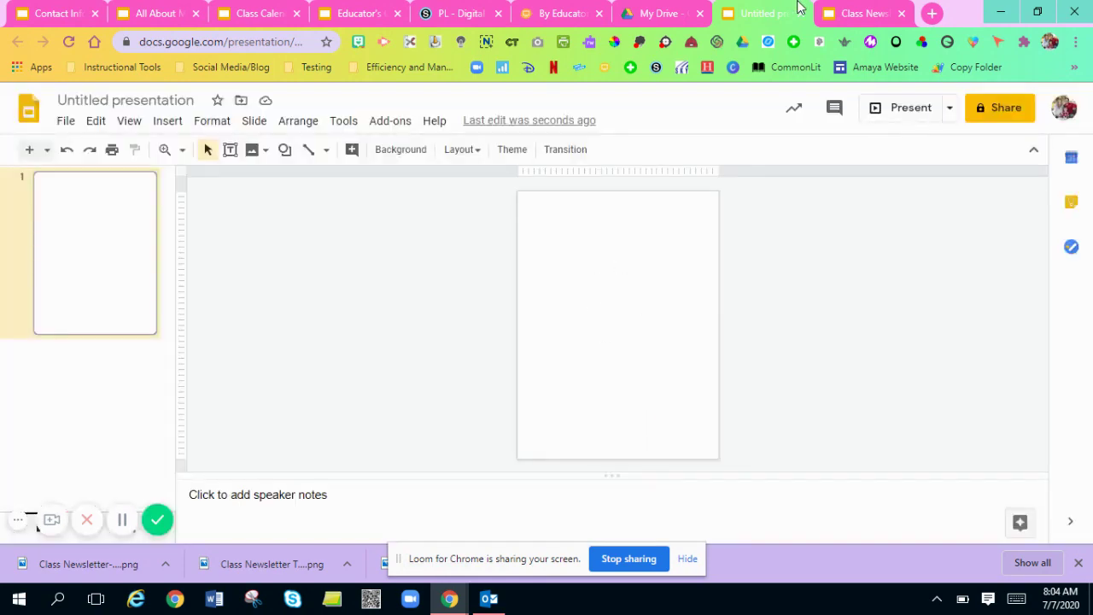
Open google.com in a new browser tab and return to the untitled presentation
{"action": "left_click", "coordinate": [931, 14]}
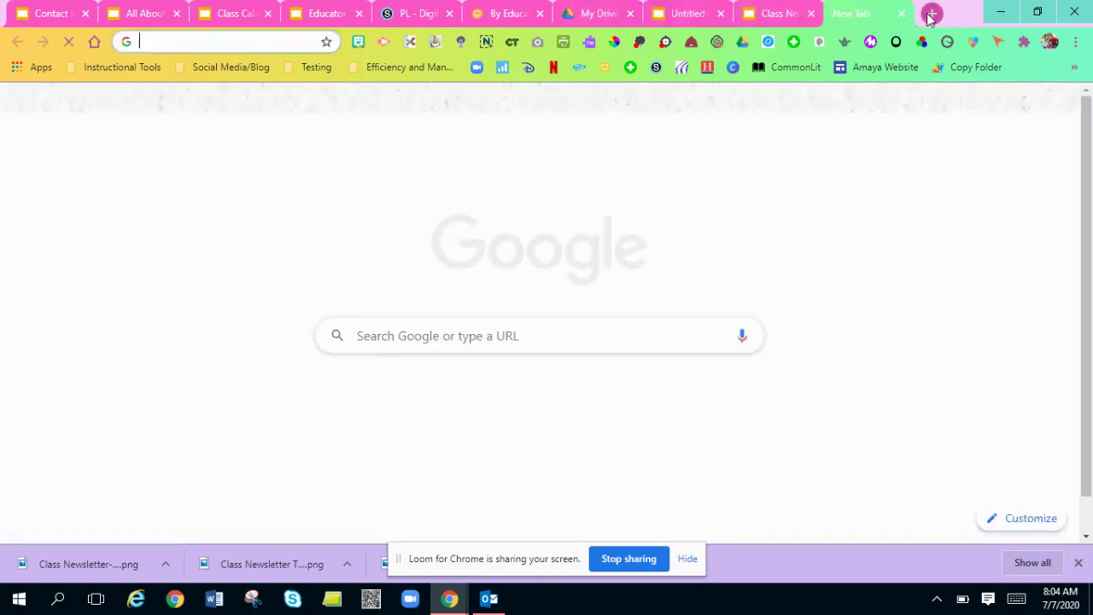
{"action": "type", "text": "google.com"}
{"action": "key", "text": "Return"}
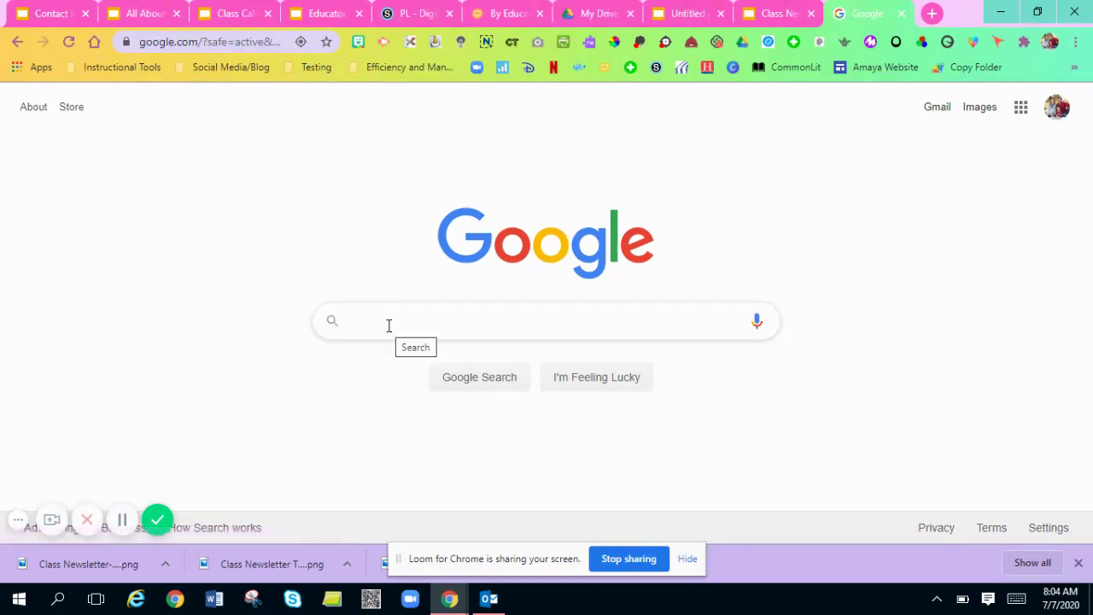
{"action": "left_click", "coordinate": [675, 8]}
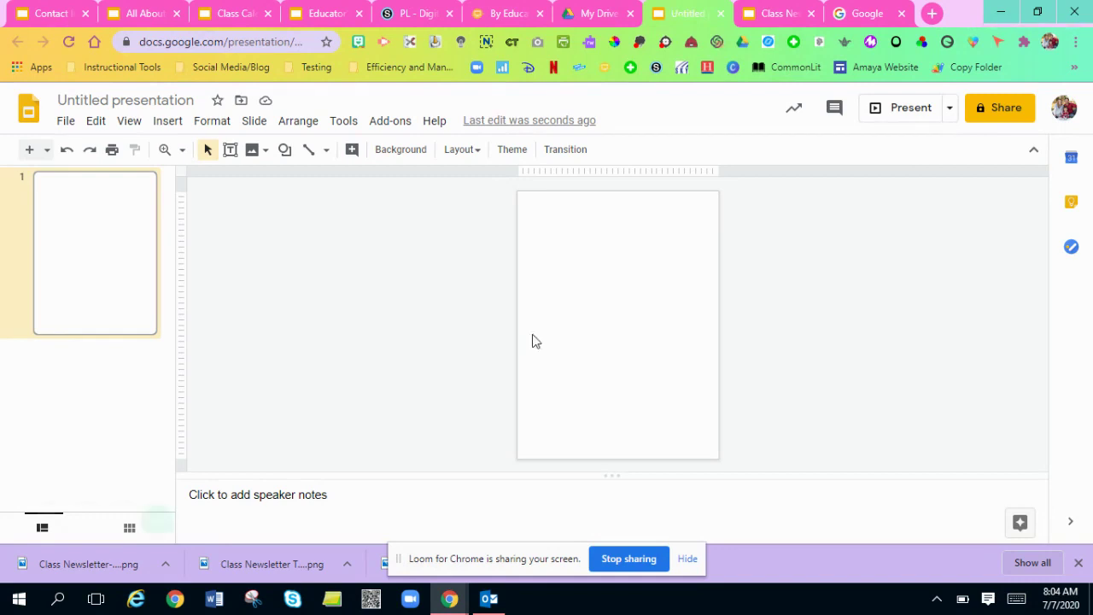
Set the slide background to the red, yellow and magenta gradient image from a Google image search for "color abstract"
{"action": "left_click", "coordinate": [397, 154]}
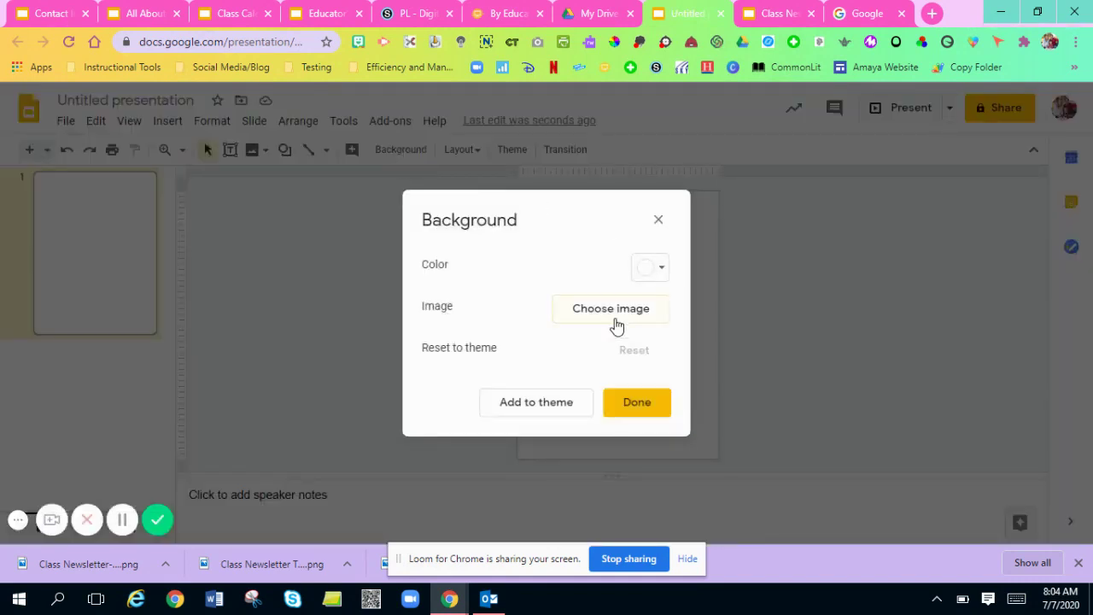
{"action": "left_click", "coordinate": [613, 315]}
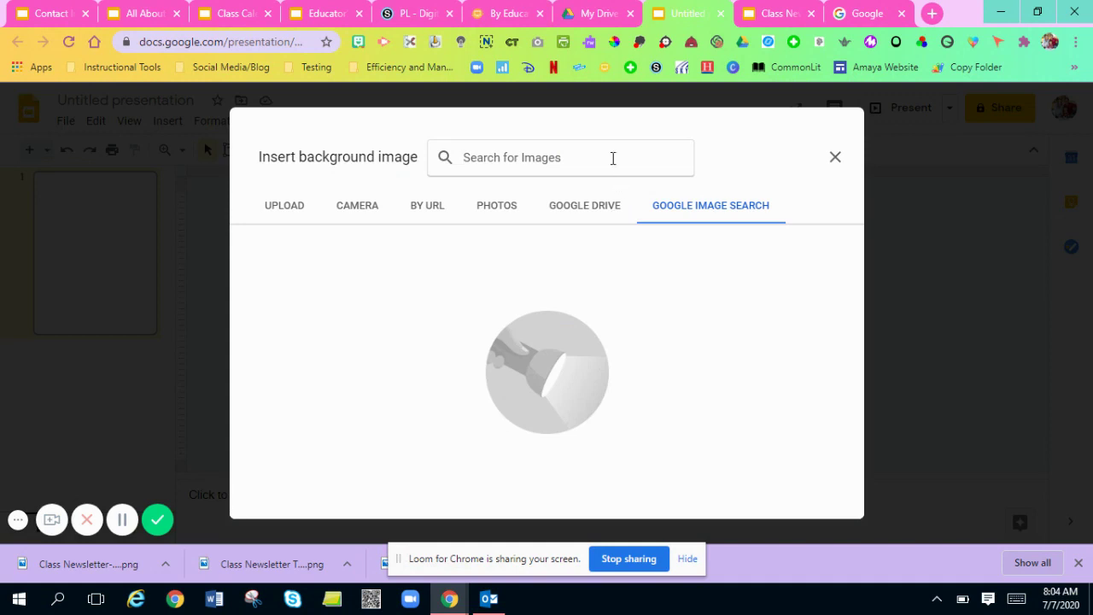
{"action": "type", "text": "color a"}
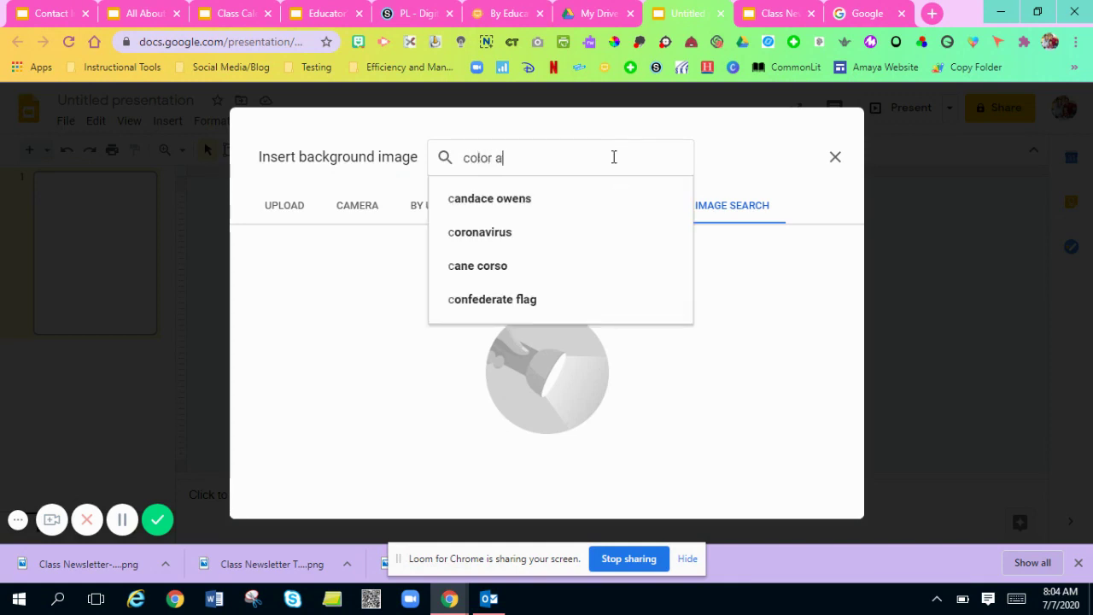
{"action": "type", "text": "bstract"}
{"action": "key", "text": "Return"}
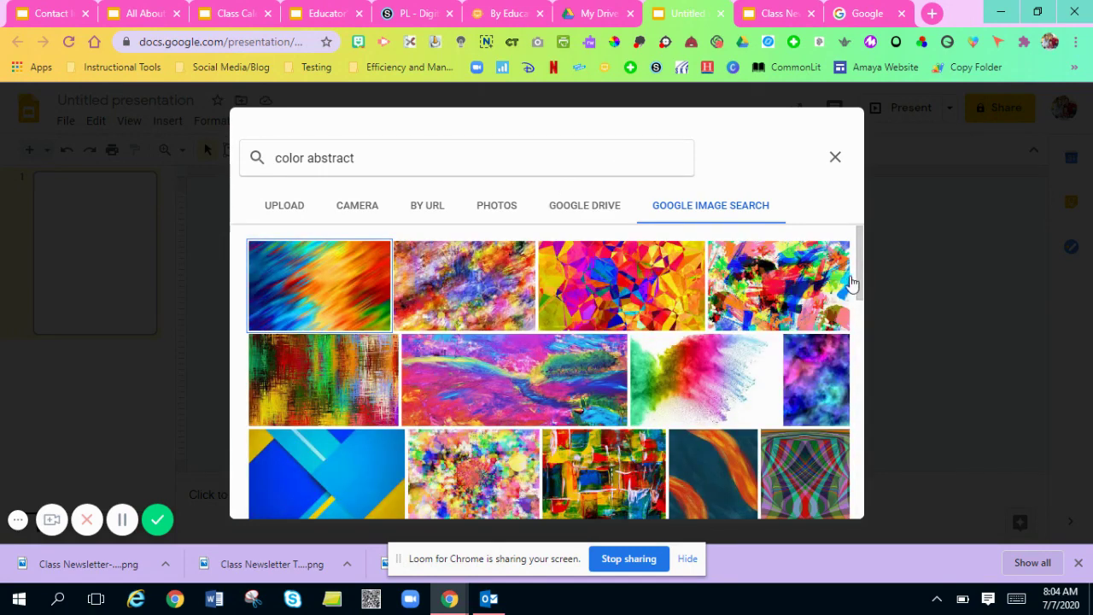
{"action": "left_click_drag", "start_coordinate": [859, 282], "coordinate": [859, 481]}
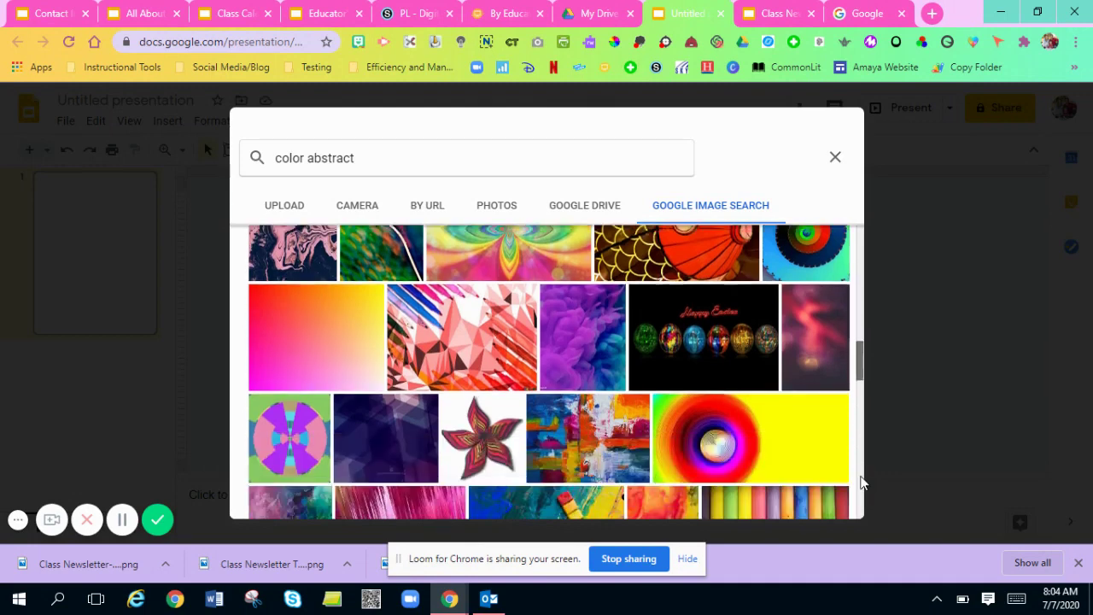
{"action": "left_click", "coordinate": [293, 345]}
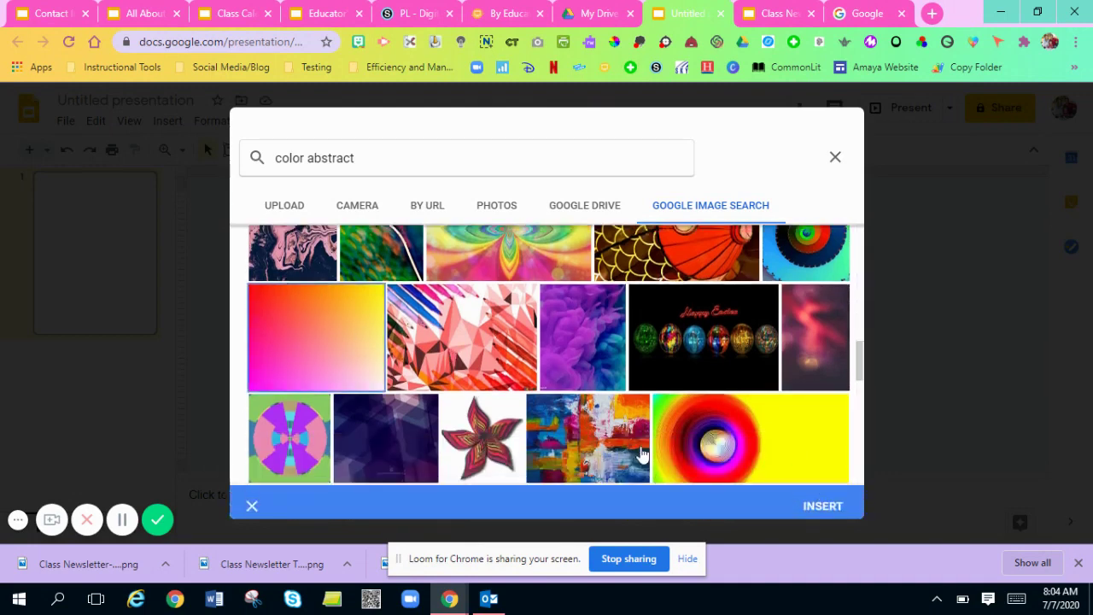
{"action": "left_click", "coordinate": [822, 499]}
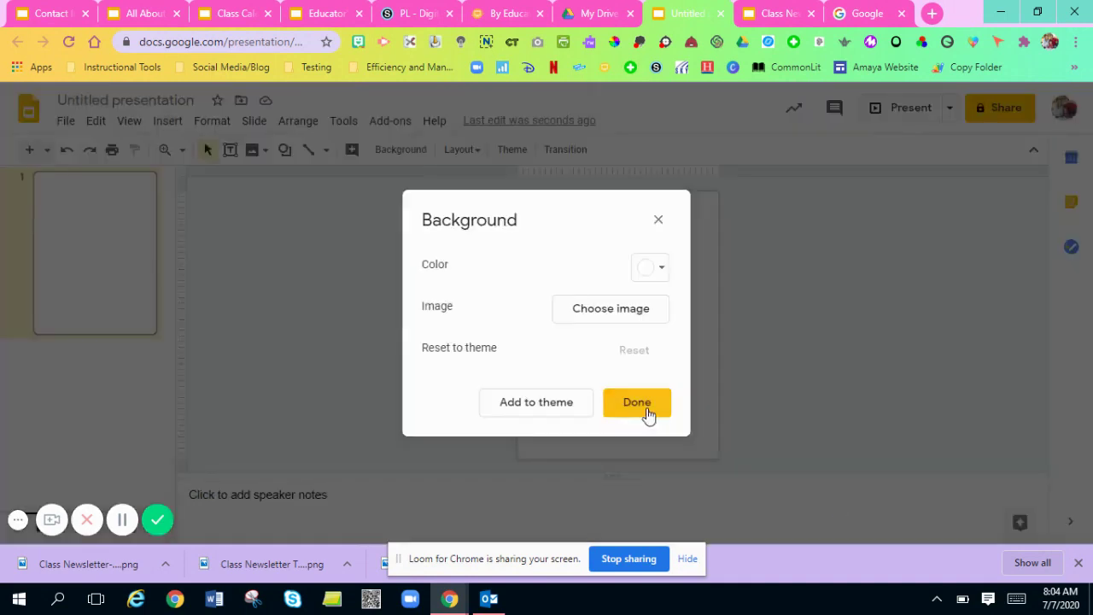
{"action": "left_click", "coordinate": [646, 415]}
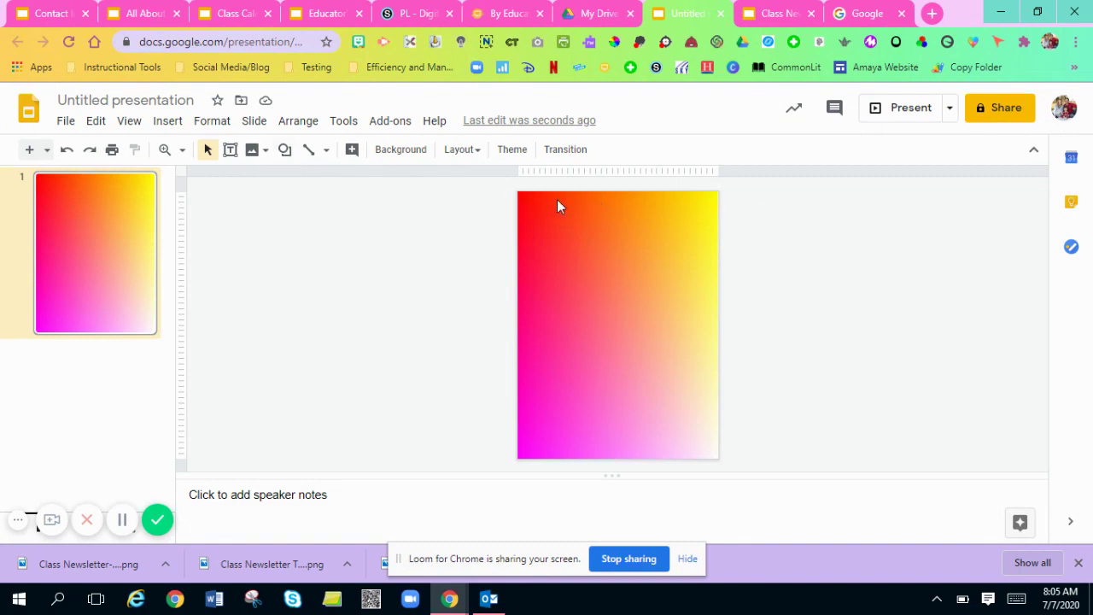
Draw a rectangle as a banner across the slide's top edge and fit it to the full slide width
{"action": "left_click", "coordinate": [285, 150]}
{"action": "mouse_move", "coordinate": [329, 183]}
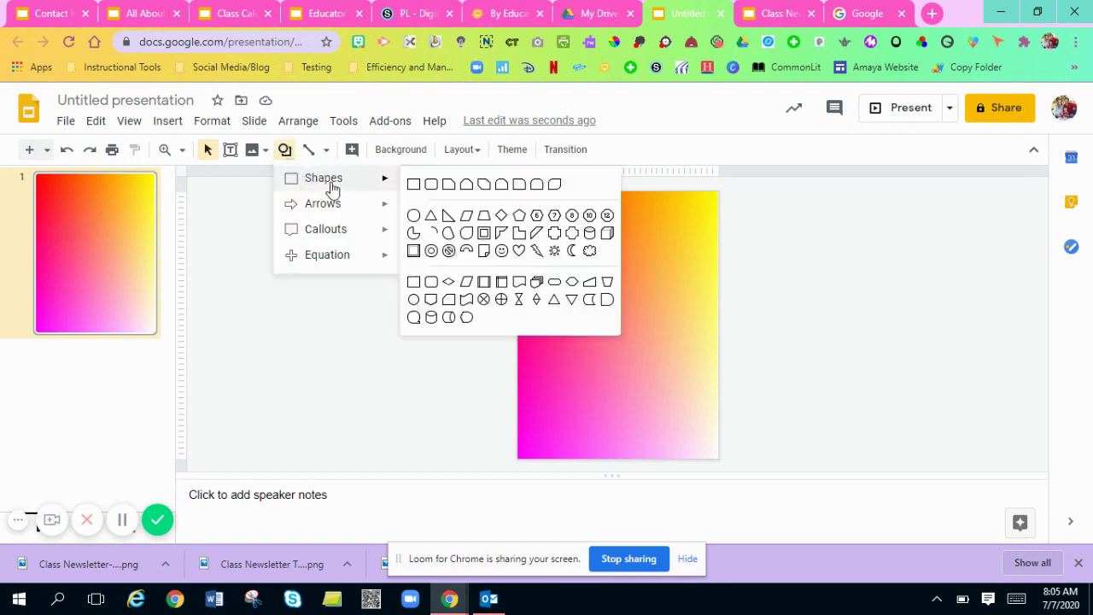
{"action": "left_click", "coordinate": [413, 185]}
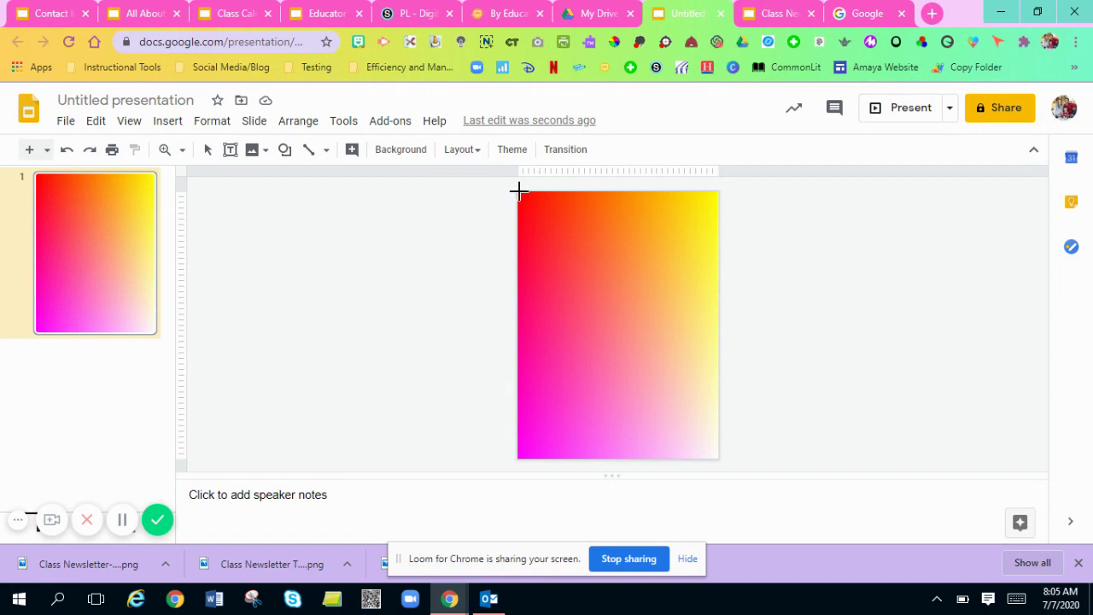
{"action": "left_click_drag", "start_coordinate": [507, 190], "coordinate": [718, 235]}
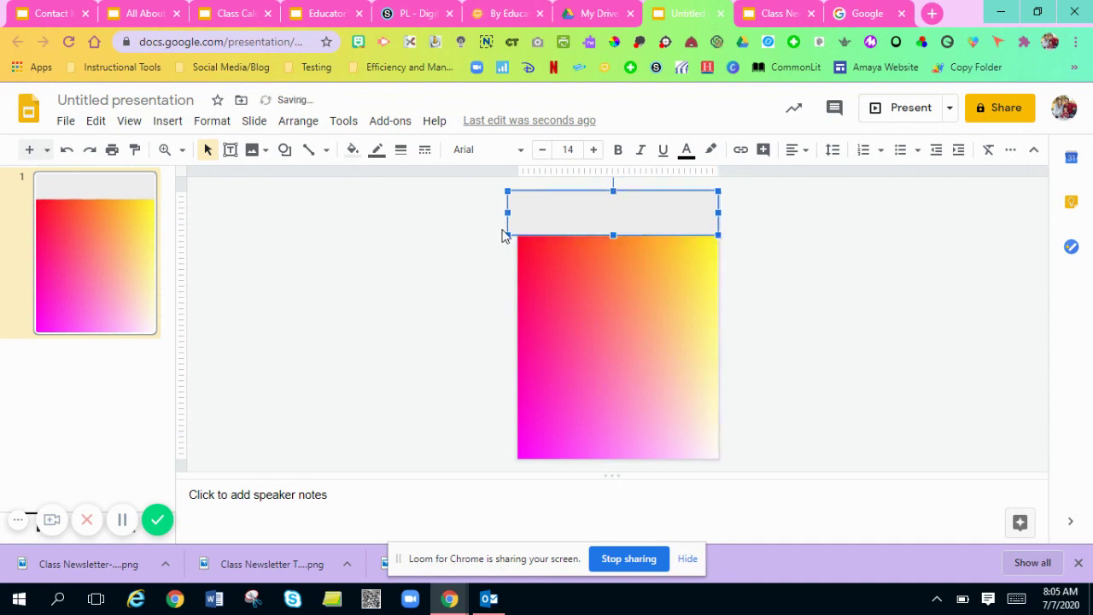
{"action": "left_click_drag", "start_coordinate": [508, 235], "coordinate": [517, 236]}
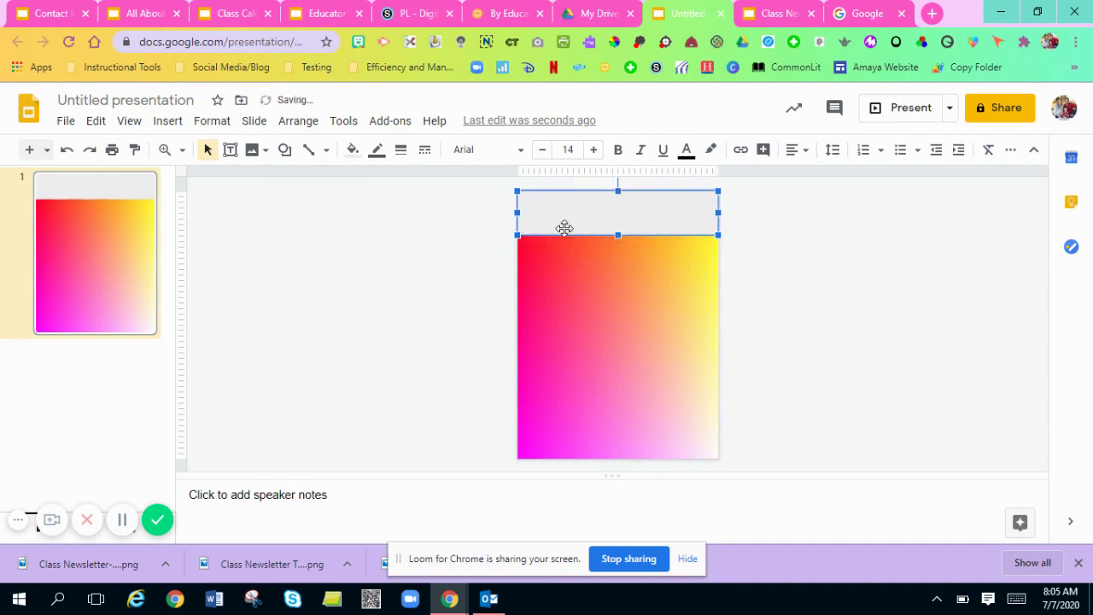
Try the theme orange on the banner rectangle and set its fill to magenta
{"action": "left_click", "coordinate": [353, 155]}
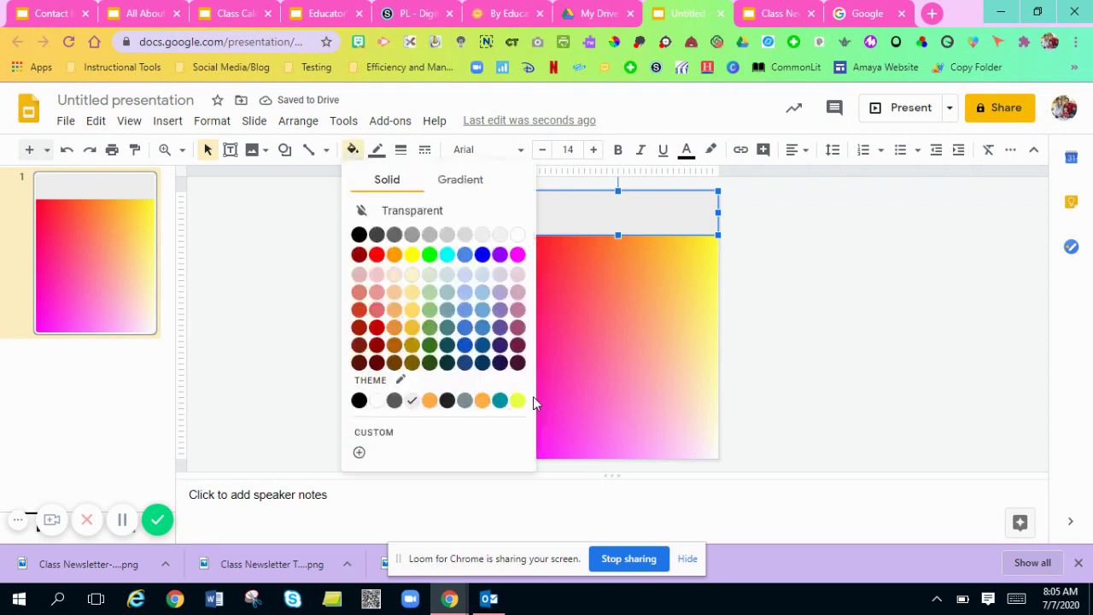
{"action": "left_click", "coordinate": [429, 403]}
{"action": "left_click", "coordinate": [353, 150]}
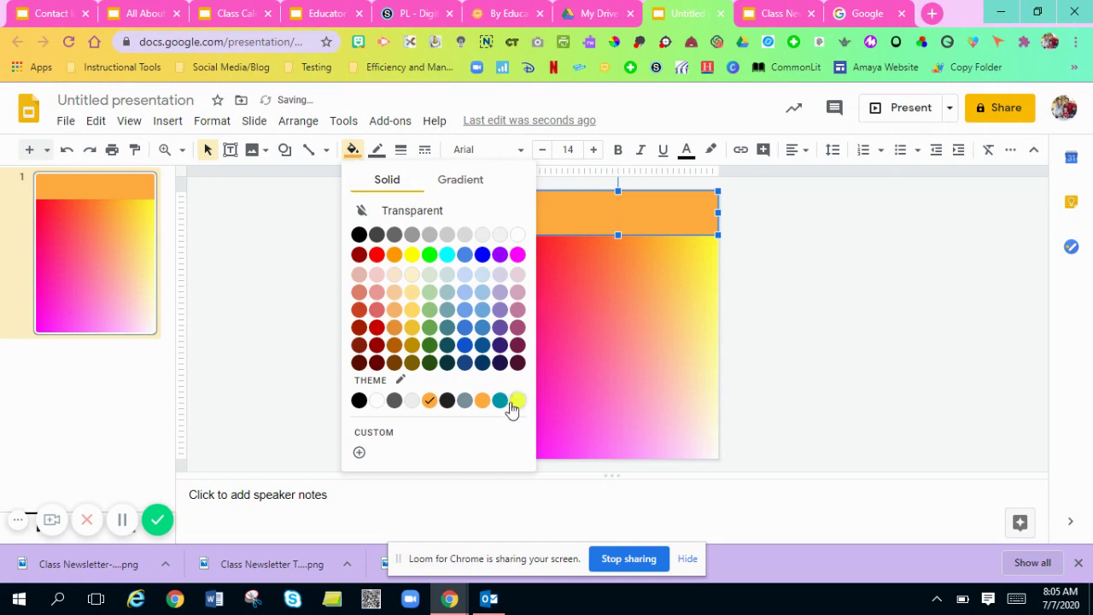
{"action": "left_click", "coordinate": [518, 256]}
{"action": "left_click", "coordinate": [473, 298]}
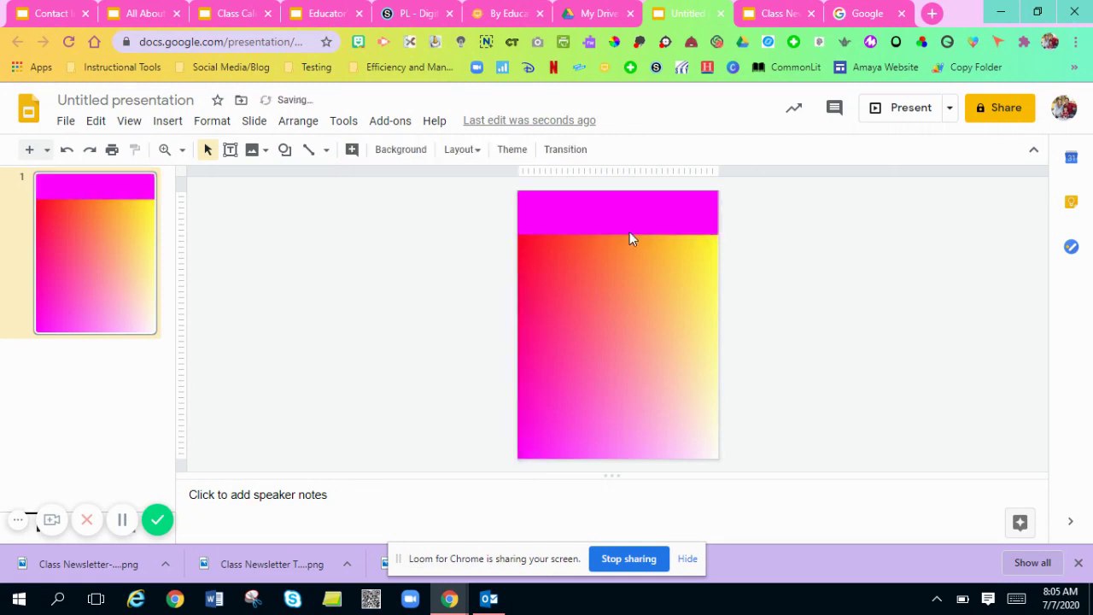
{"action": "left_click", "coordinate": [634, 226]}
{"action": "left_click", "coordinate": [454, 247]}
Try the text "My newsletter" at font size 72 in the magenta banner and delete it
{"action": "left_click", "coordinate": [597, 211]}
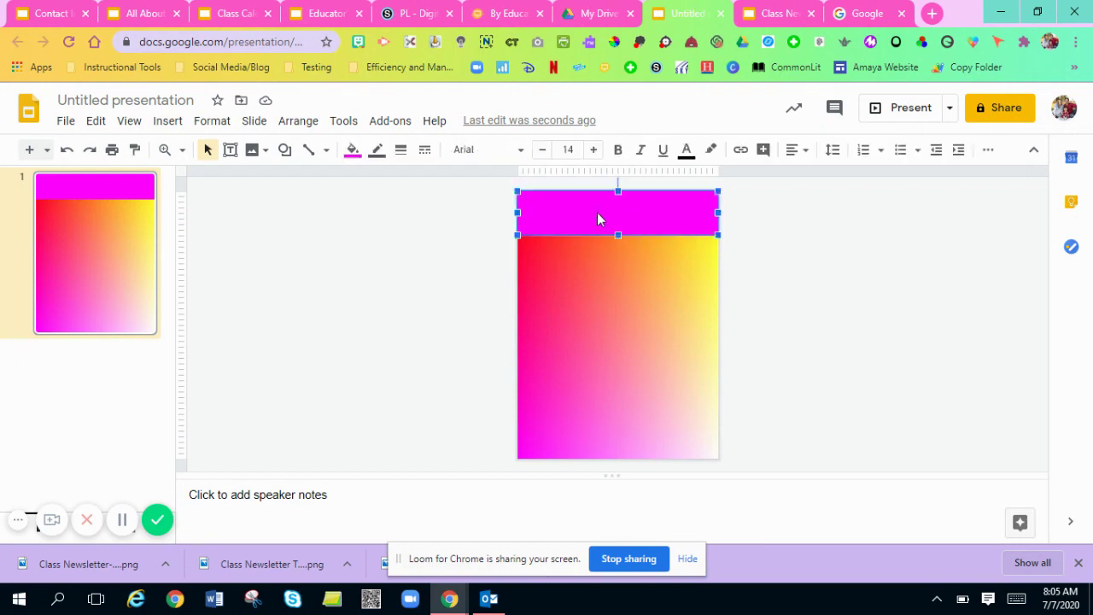
{"action": "left_click", "coordinate": [574, 147]}
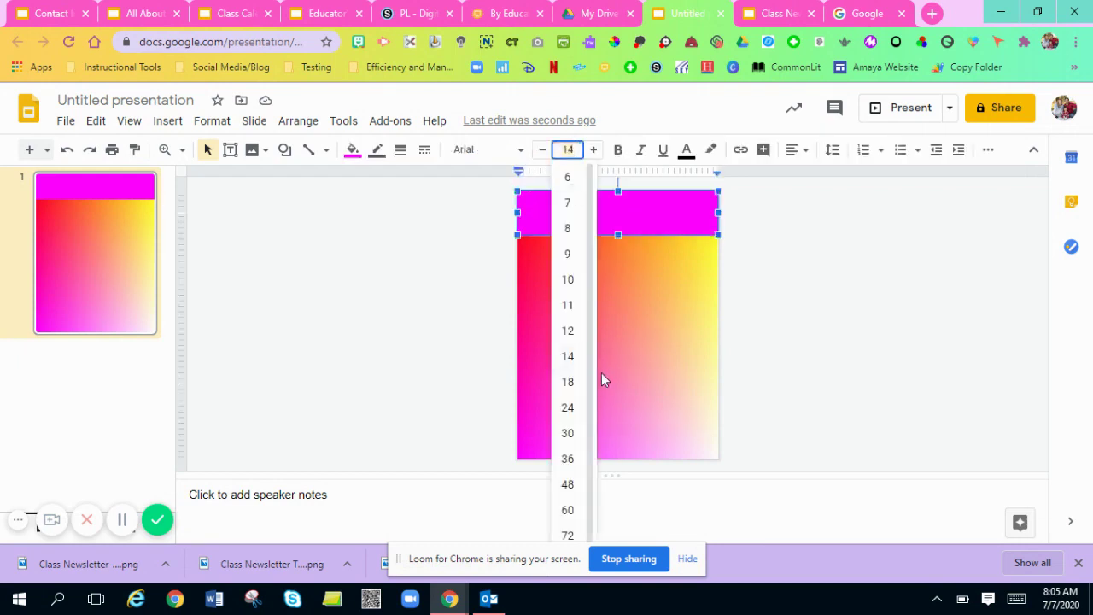
{"action": "left_click", "coordinate": [569, 538]}
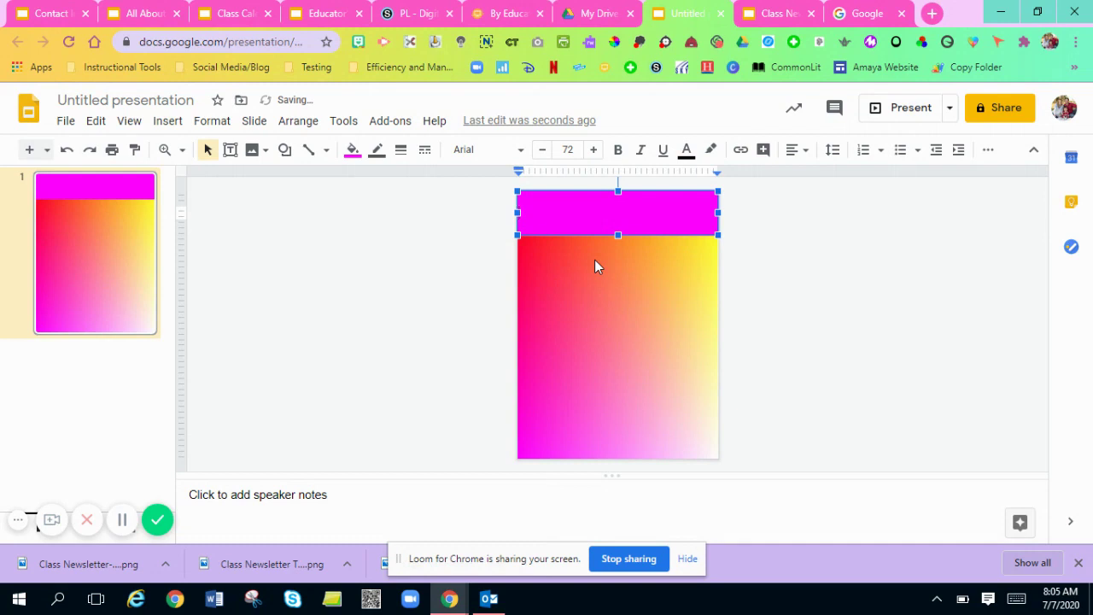
{"action": "type", "text": "My newsletter"}
{"action": "triple_click", "coordinate": [574, 213]}
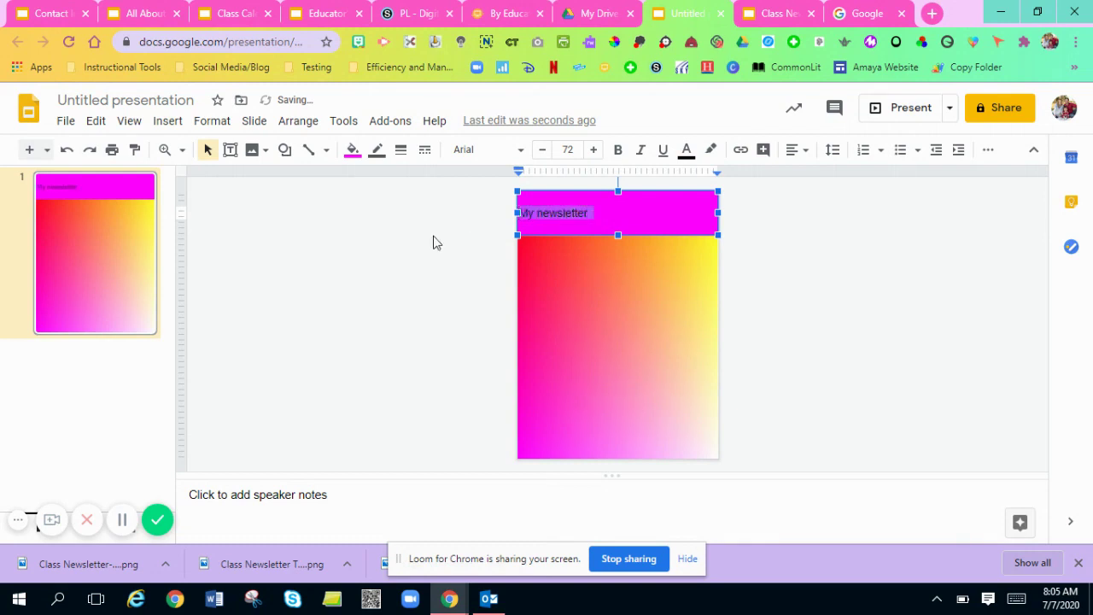
{"action": "key", "text": "BackSpace"}
{"action": "left_click", "coordinate": [390, 202]}
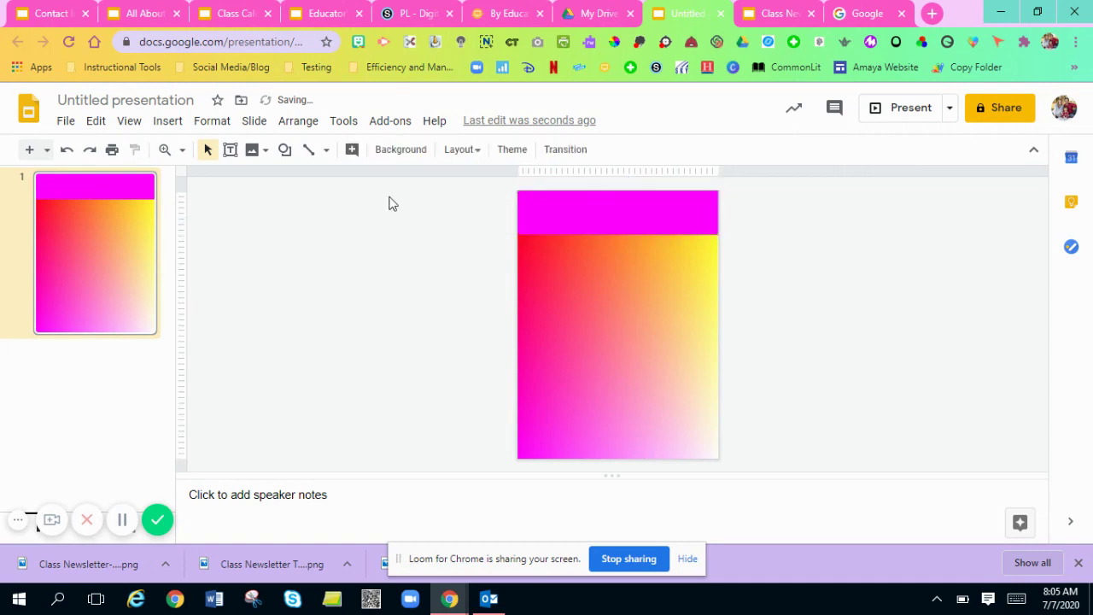
Insert title word art with the teacher's name followed by "News" in the Kranky font, fitted inside the magenta banner
{"action": "left_click", "coordinate": [167, 120]}
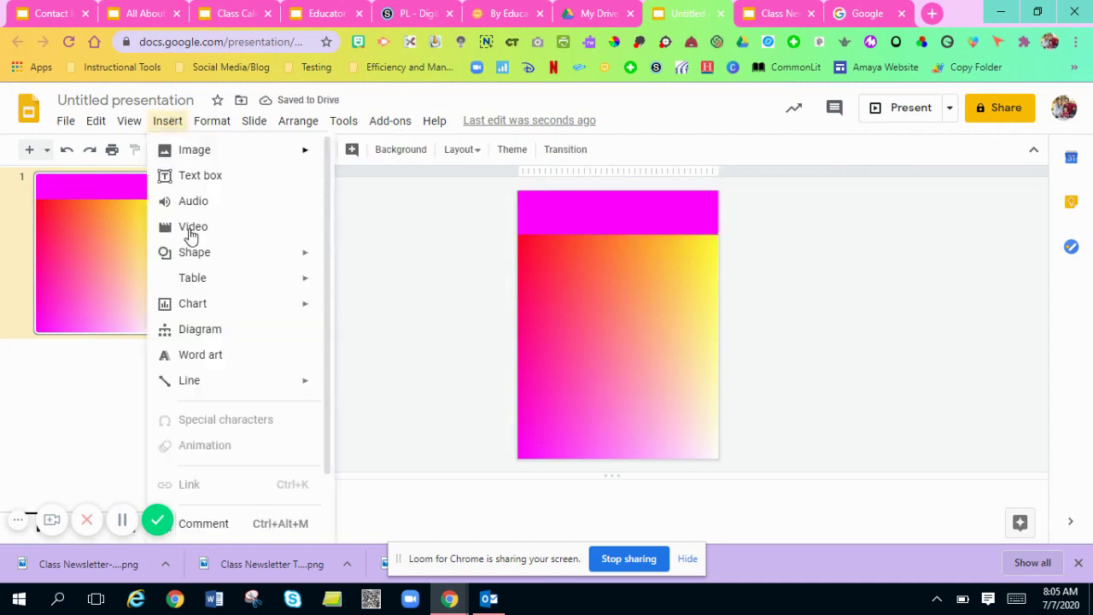
{"action": "left_click", "coordinate": [199, 355]}
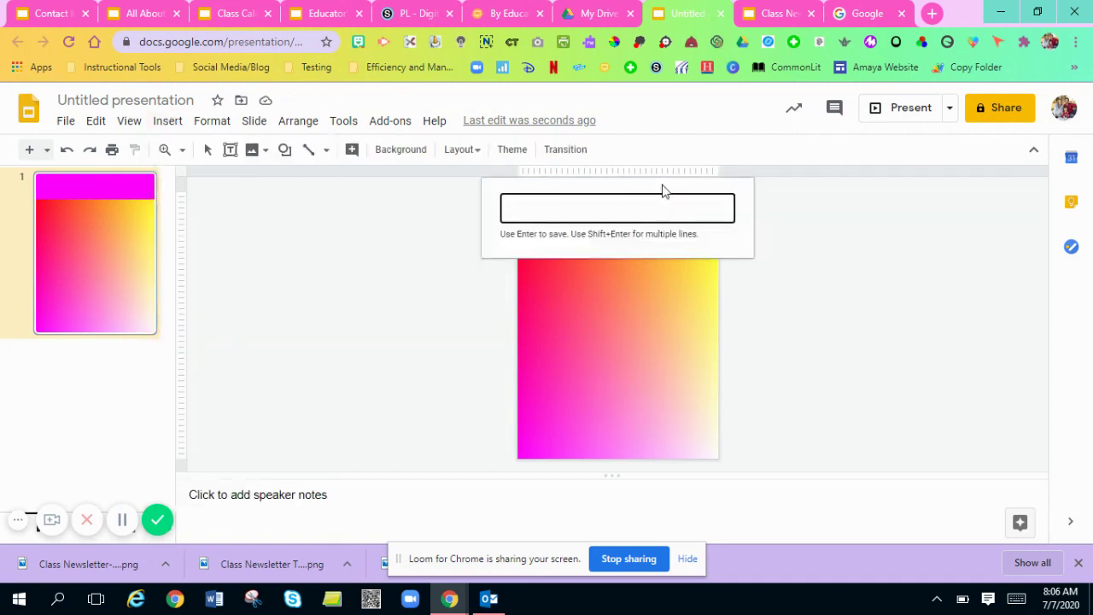
{"action": "type", "text": "Amaya News"}
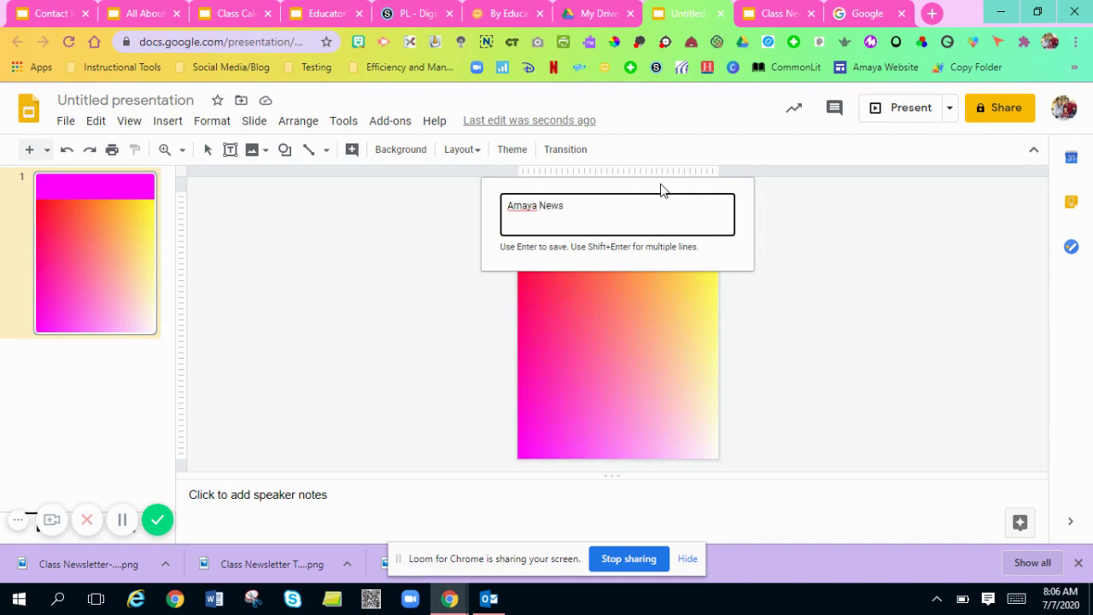
{"action": "key", "text": "Return"}
{"action": "left_click_drag", "start_coordinate": [636, 318], "coordinate": [700, 227]}
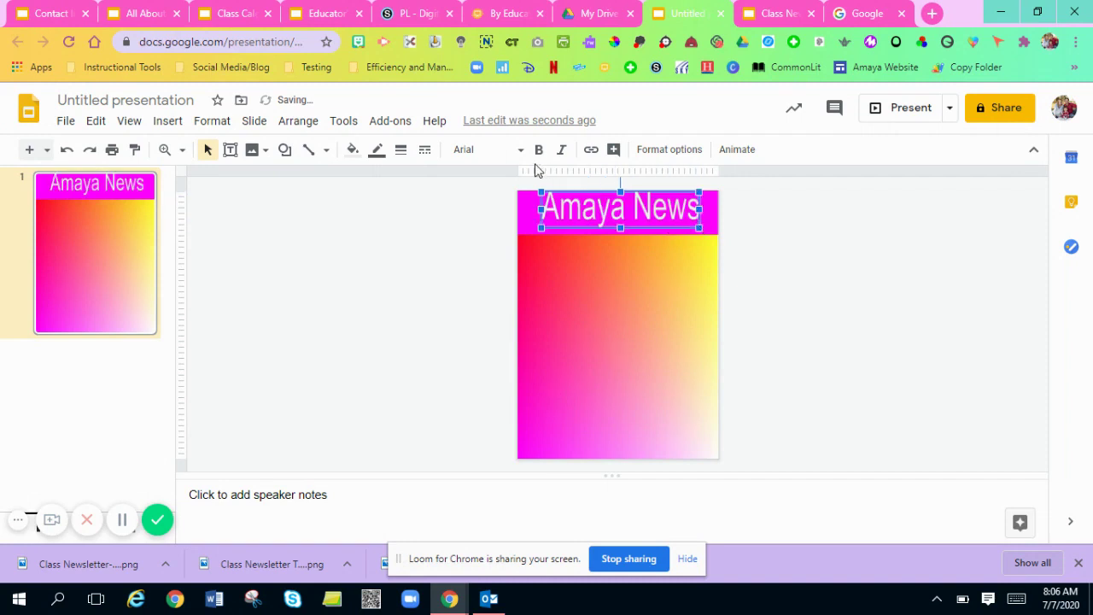
{"action": "left_click", "coordinate": [495, 151]}
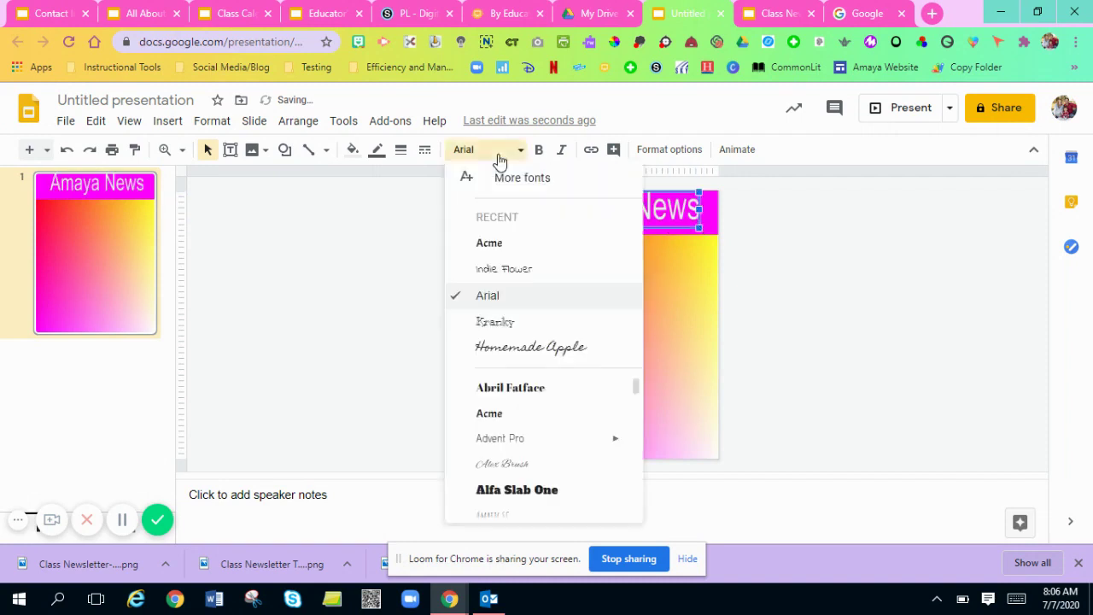
{"action": "left_click", "coordinate": [495, 322]}
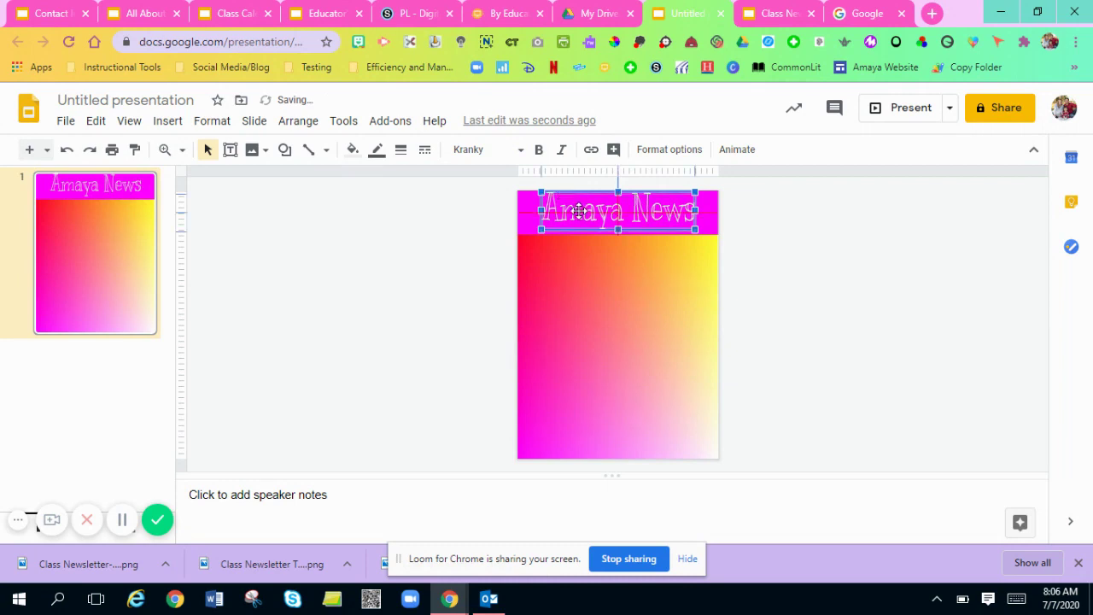
Try red and yellow as the fill color of the title word art
{"action": "left_click", "coordinate": [352, 149]}
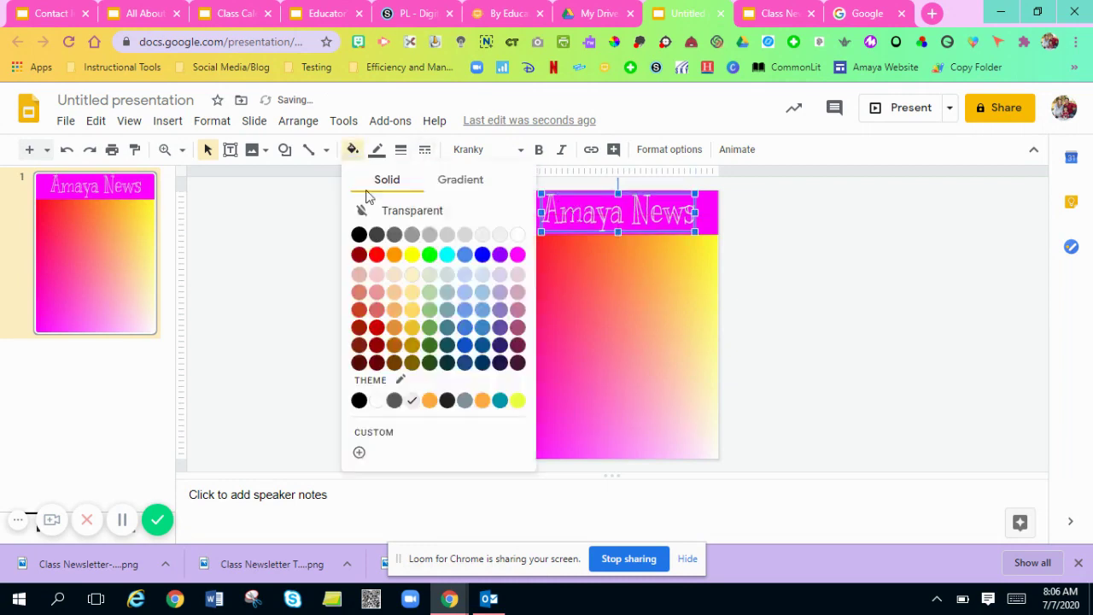
{"action": "left_click", "coordinate": [376, 256]}
{"action": "left_click", "coordinate": [353, 151]}
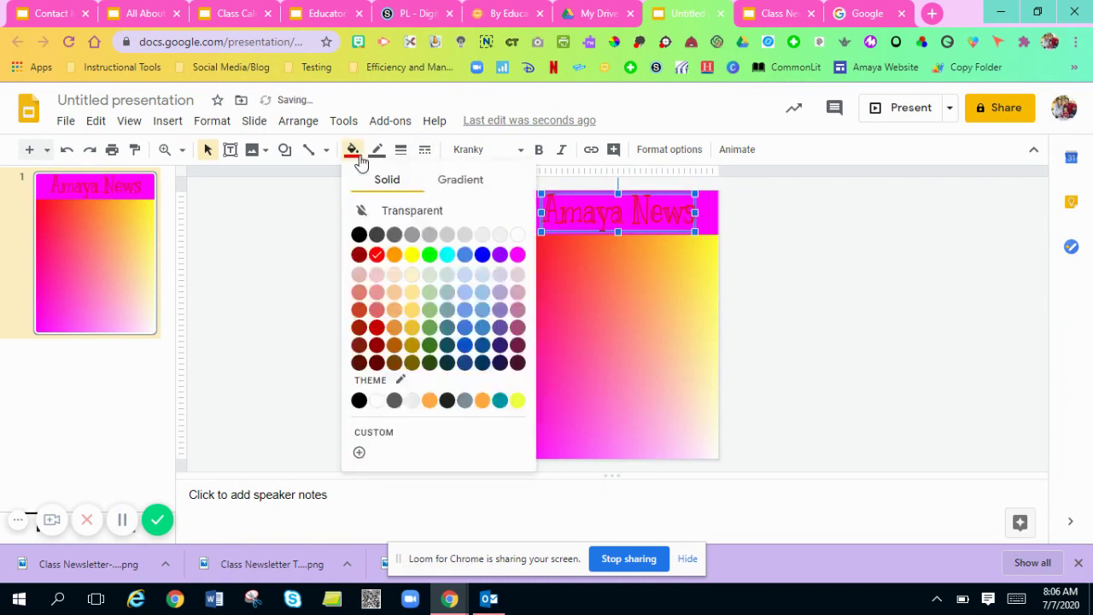
{"action": "left_click", "coordinate": [416, 256]}
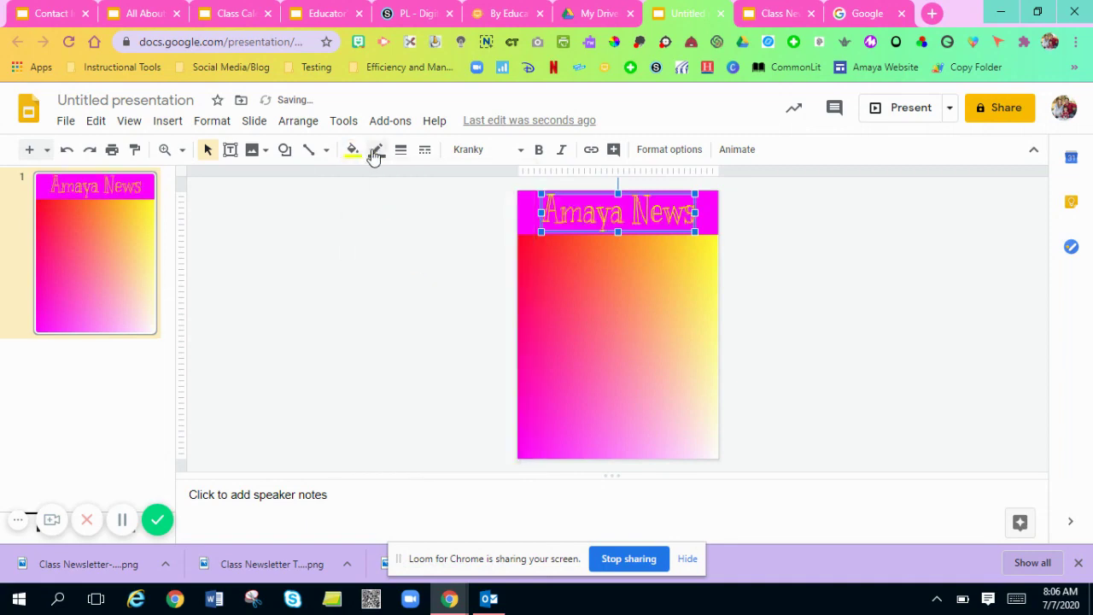
Give the title word art a yellow outline and a dark gray fill
{"action": "left_click", "coordinate": [377, 150]}
{"action": "left_click", "coordinate": [439, 227]}
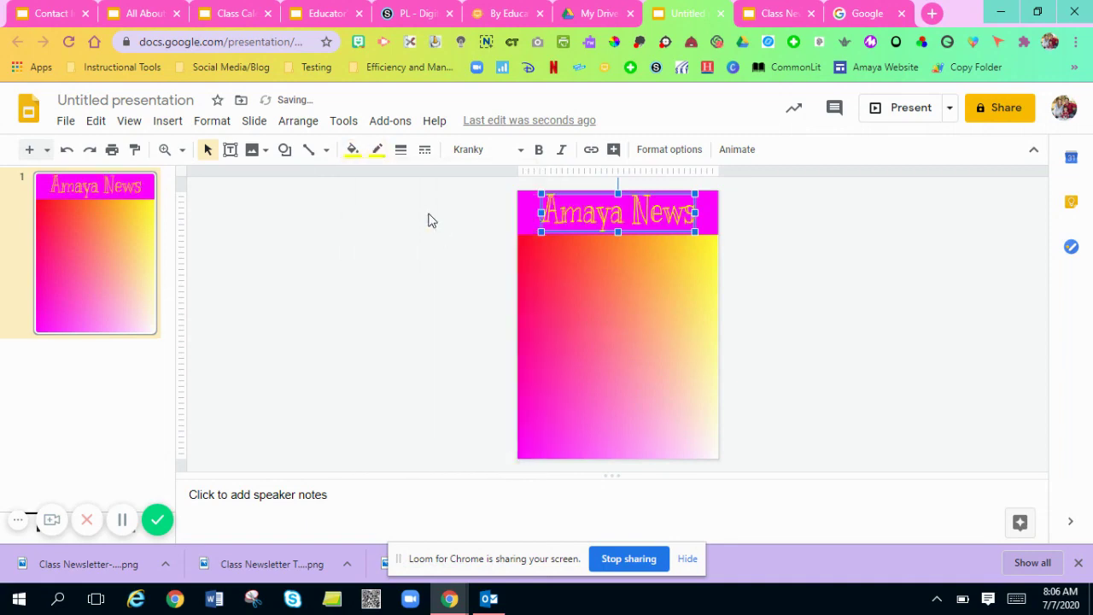
{"action": "left_click", "coordinate": [353, 150]}
{"action": "left_click", "coordinate": [379, 236]}
{"action": "left_click", "coordinate": [406, 291]}
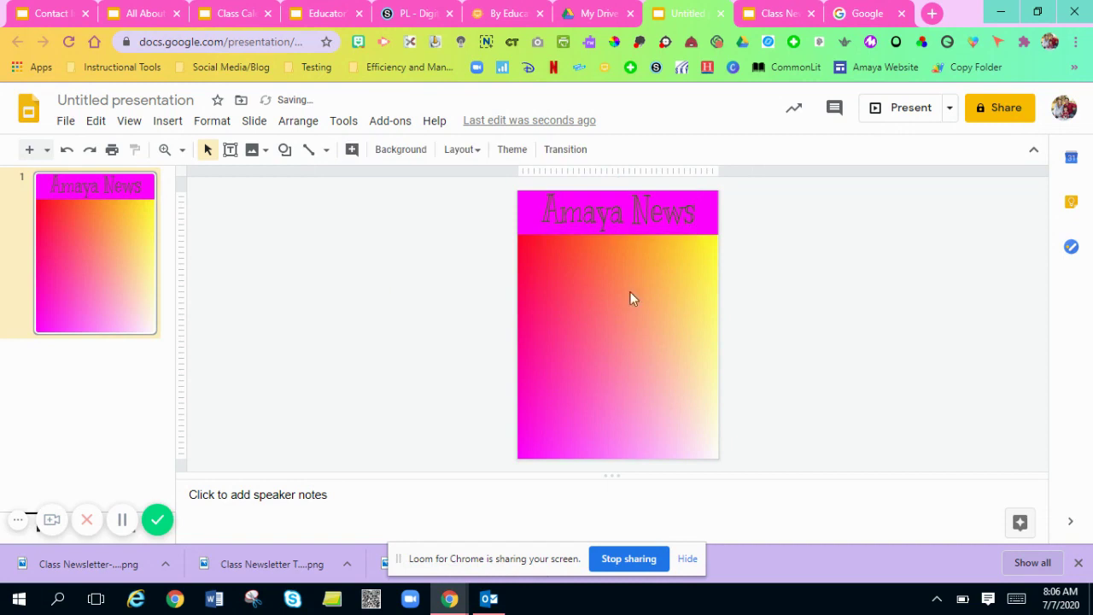
Move the title word art slightly lower in the magenta banner and dismiss the pop-up notification
{"action": "left_click", "coordinate": [624, 210]}
{"action": "left_click", "coordinate": [636, 278]}
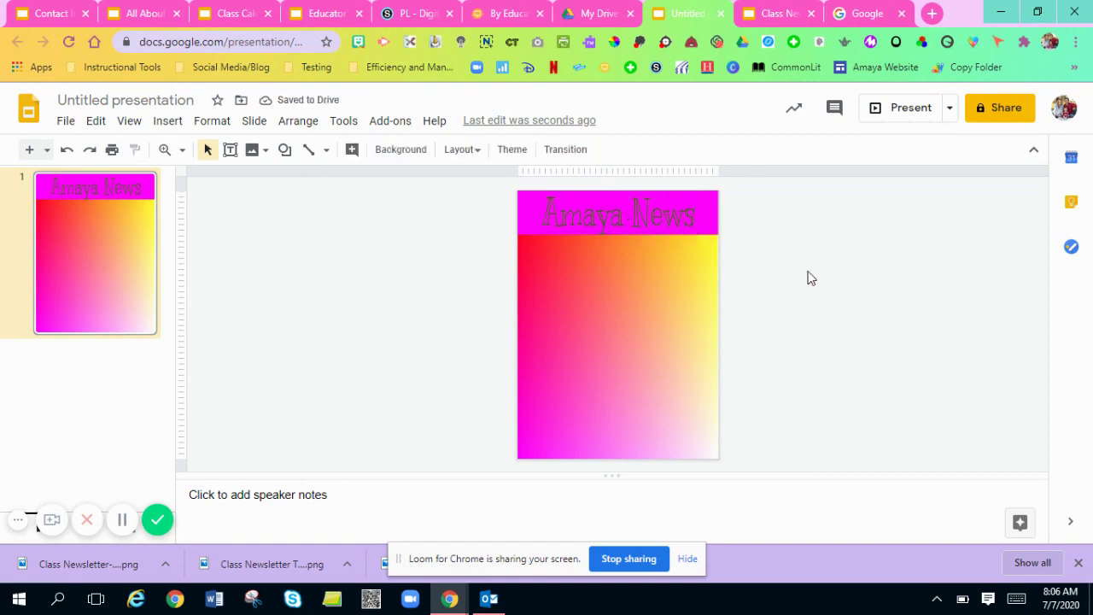
{"action": "left_click", "coordinate": [660, 222]}
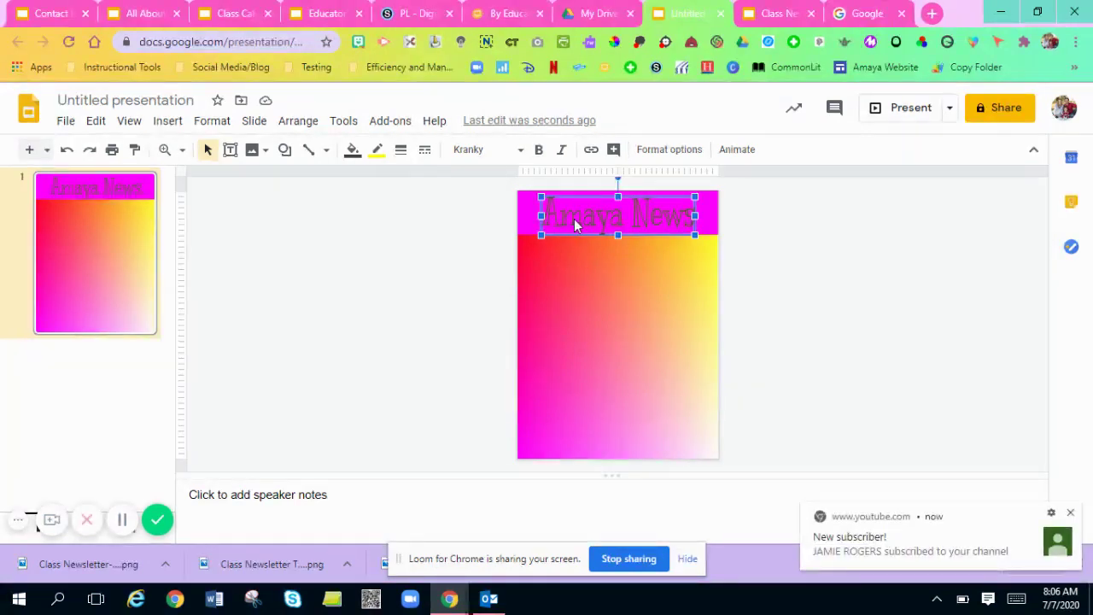
{"action": "left_click", "coordinate": [1070, 513]}
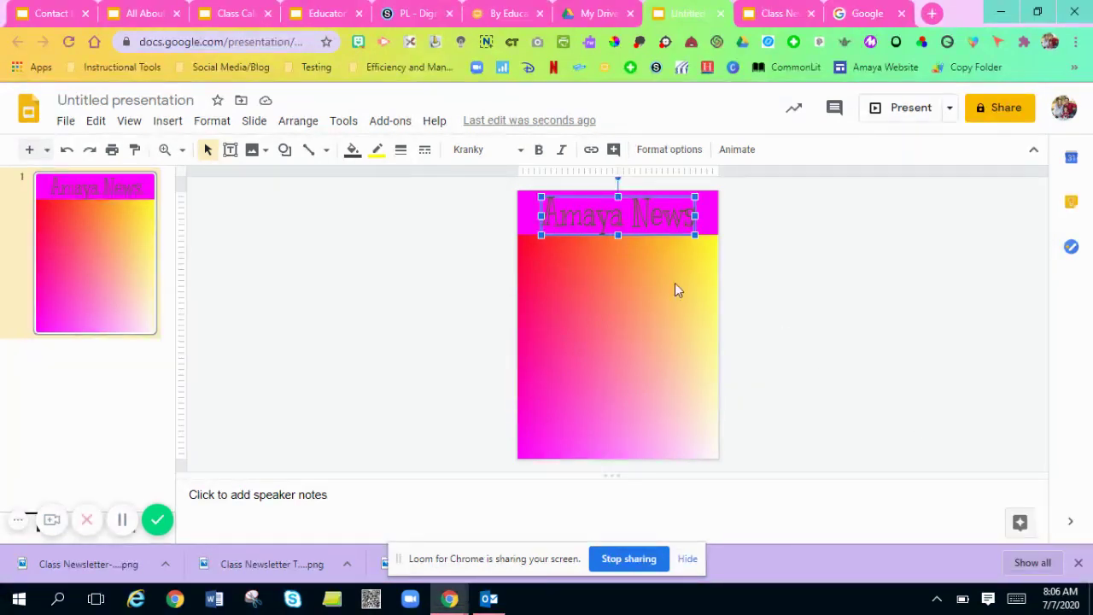
{"action": "left_click", "coordinate": [491, 199]}
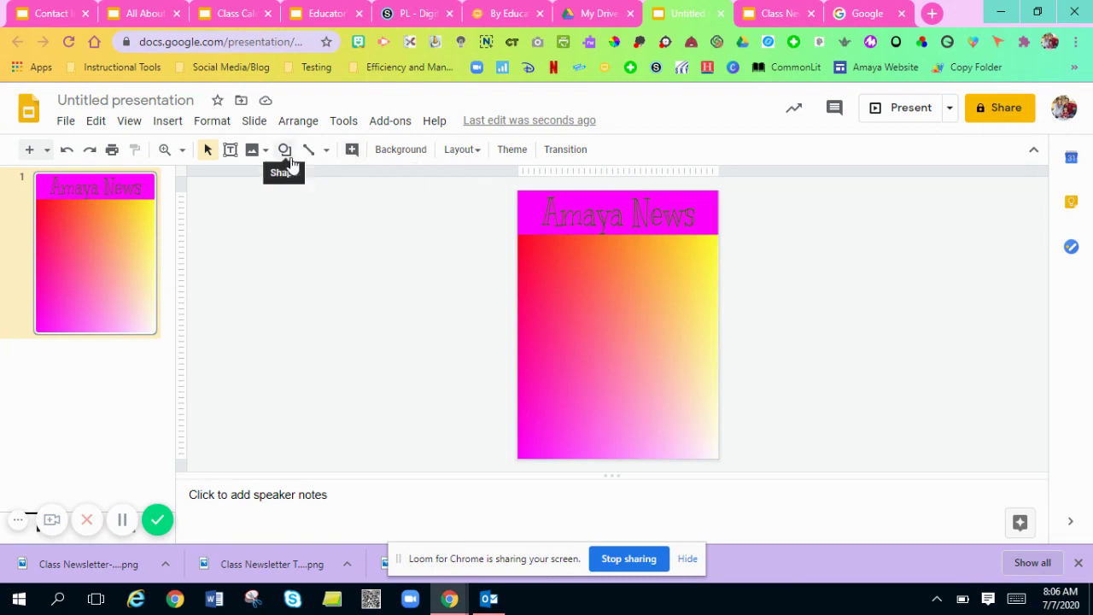
{"action": "left_click", "coordinate": [533, 210]}
{"action": "left_click", "coordinate": [451, 222]}
Draw a thin rectangle just below the magenta banner, spanning almost the full slide width
{"action": "left_click", "coordinate": [286, 151]}
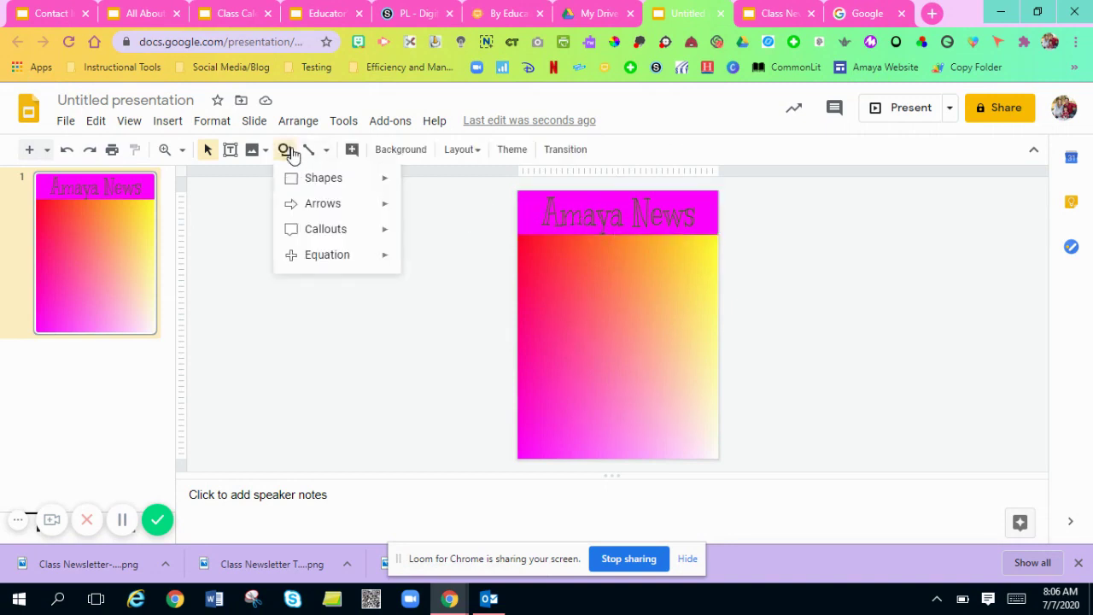
{"action": "mouse_move", "coordinate": [295, 183]}
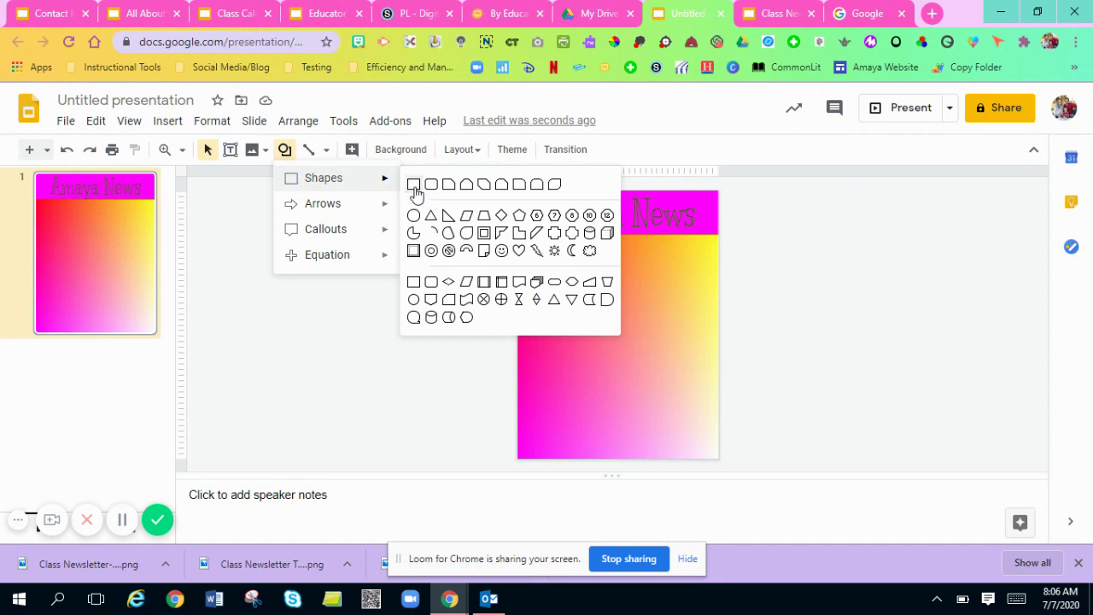
{"action": "left_click", "coordinate": [414, 186]}
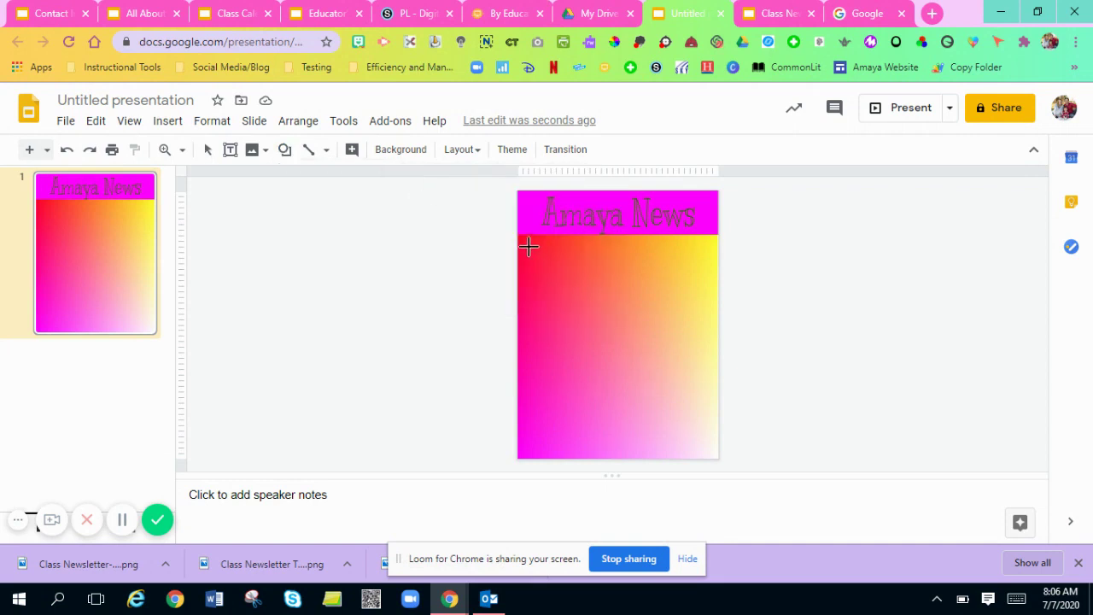
{"action": "left_click_drag", "start_coordinate": [522, 239], "coordinate": [627, 318]}
{"action": "left_click_drag", "start_coordinate": [697, 296], "coordinate": [694, 253]}
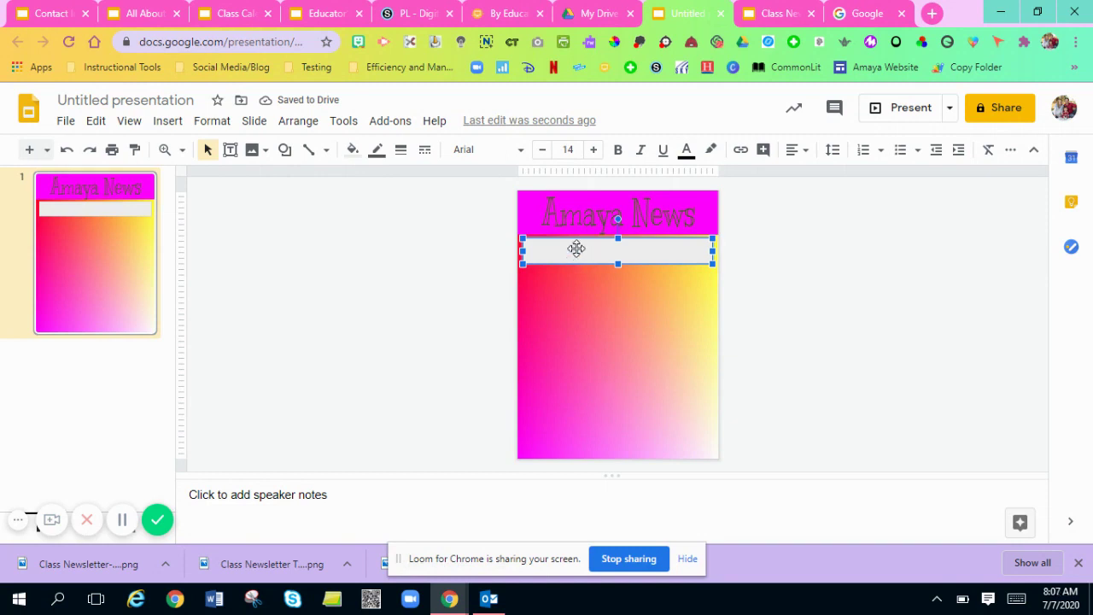
Make the thin rectangle's fill transparent and set its border weight to 4px
{"action": "left_click", "coordinate": [352, 151]}
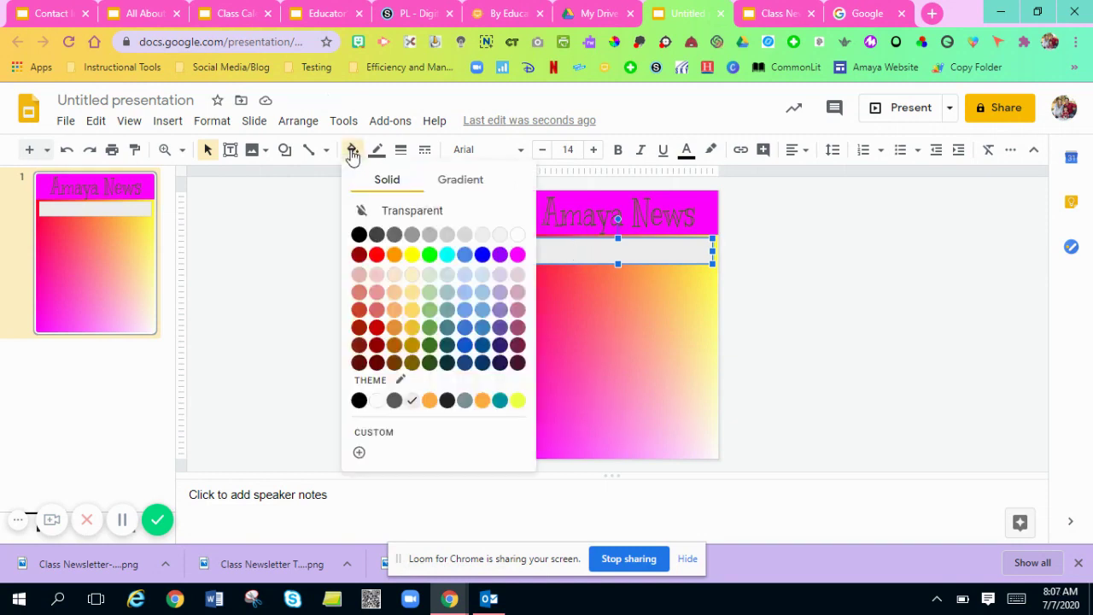
{"action": "left_click", "coordinate": [393, 213]}
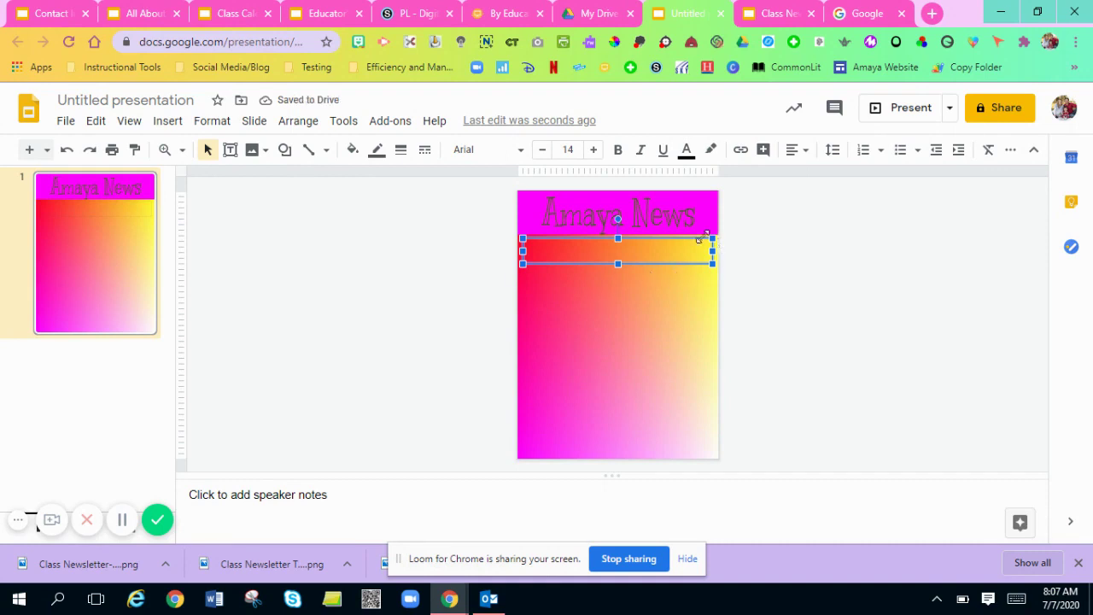
{"action": "left_click", "coordinate": [401, 151]}
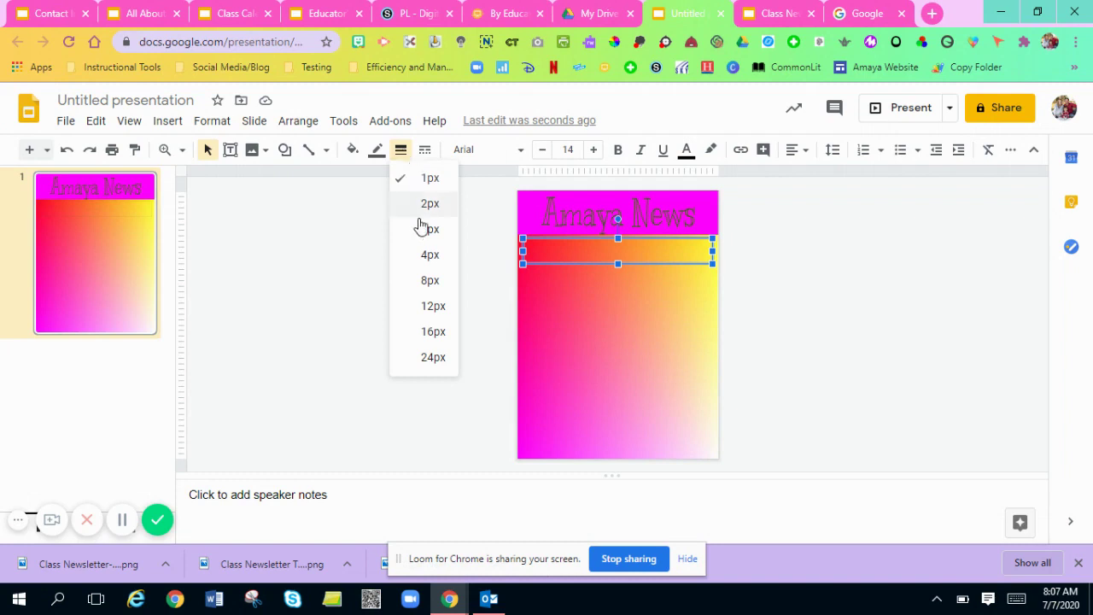
{"action": "left_click", "coordinate": [427, 255]}
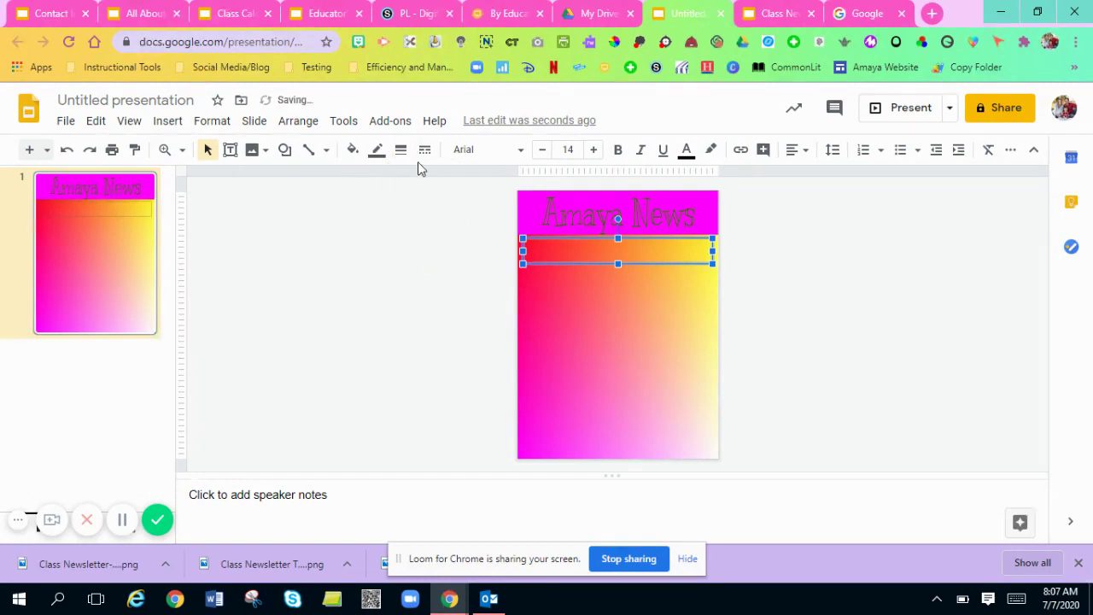
Set the thin rectangle's border color to black and its border style to short dashes
{"action": "left_click", "coordinate": [378, 152]}
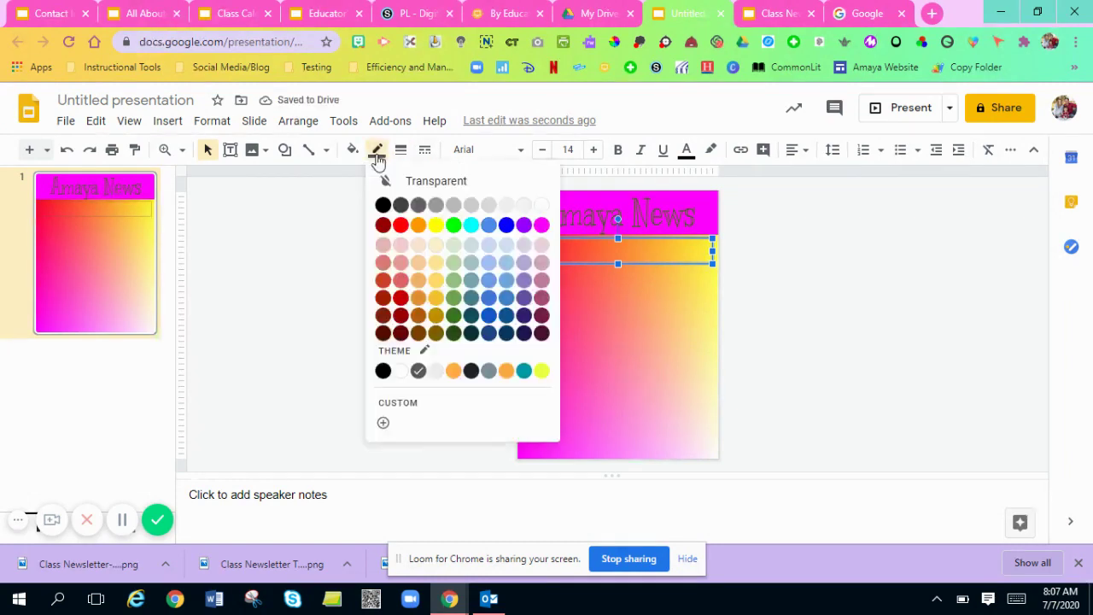
{"action": "left_click", "coordinate": [383, 205]}
{"action": "left_click", "coordinate": [425, 151]}
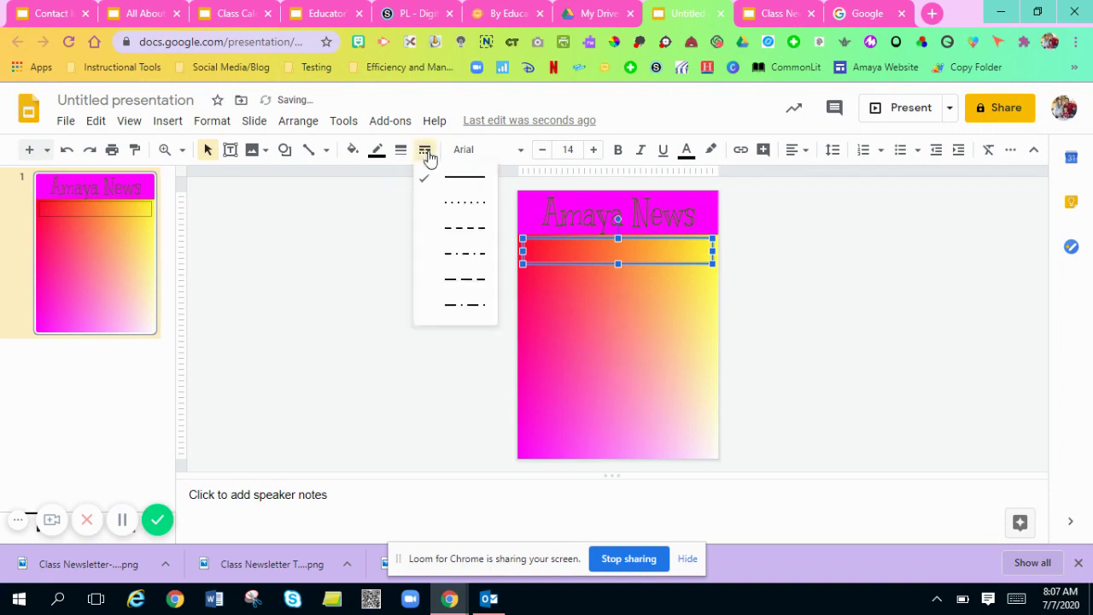
{"action": "left_click", "coordinate": [453, 226]}
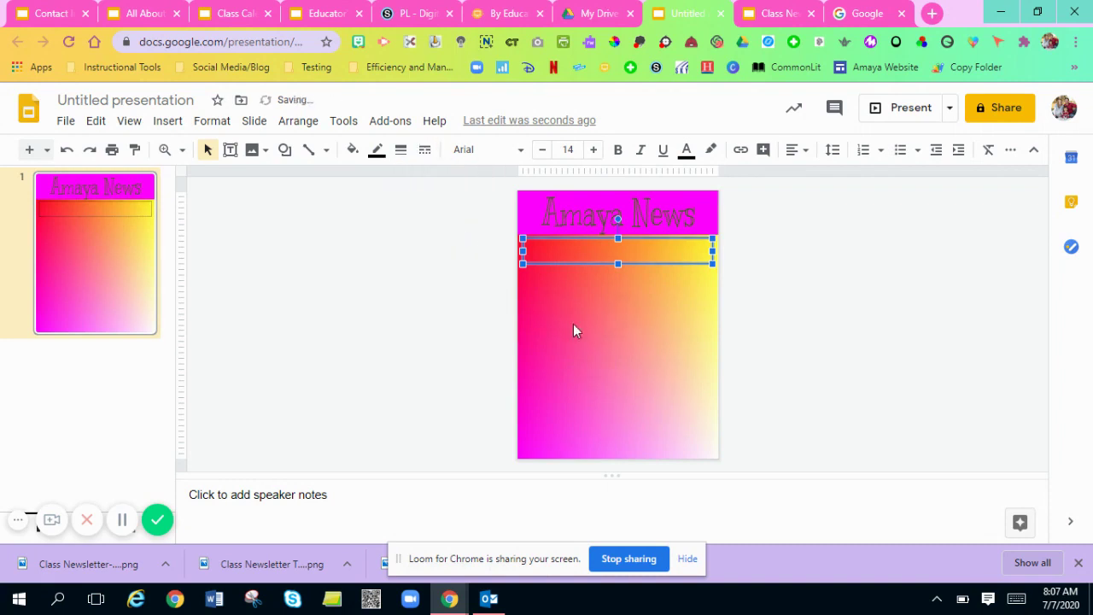
{"action": "left_click", "coordinate": [574, 324]}
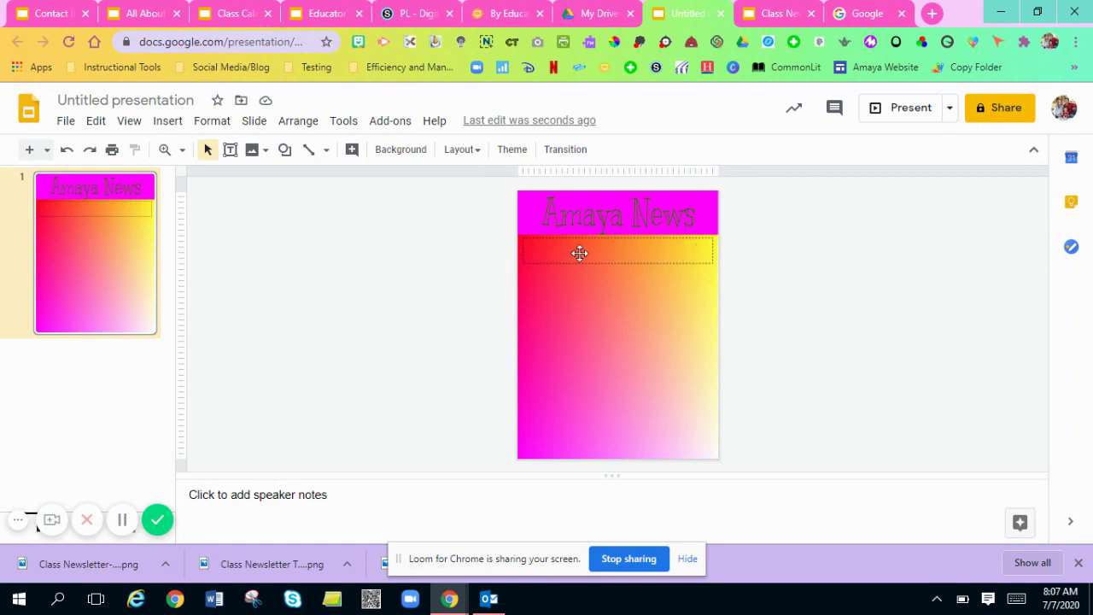
Make two copies of the dashed strip and place them below the original, aligned with its side edges
{"action": "left_click", "coordinate": [675, 253]}
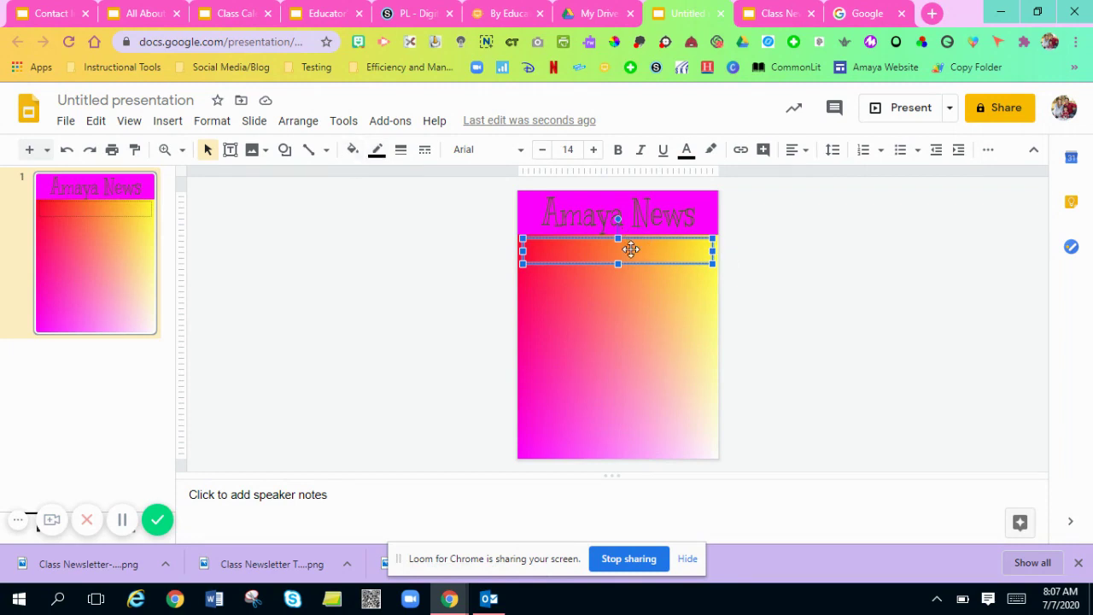
{"action": "key", "text": "Right"}
{"action": "key", "text": "Down"}
{"action": "left_click_drag", "start_coordinate": [631, 249], "coordinate": [622, 361]}
{"action": "key", "text": "Right"}
{"action": "key", "text": "Down"}
{"action": "left_click", "coordinate": [632, 298]}
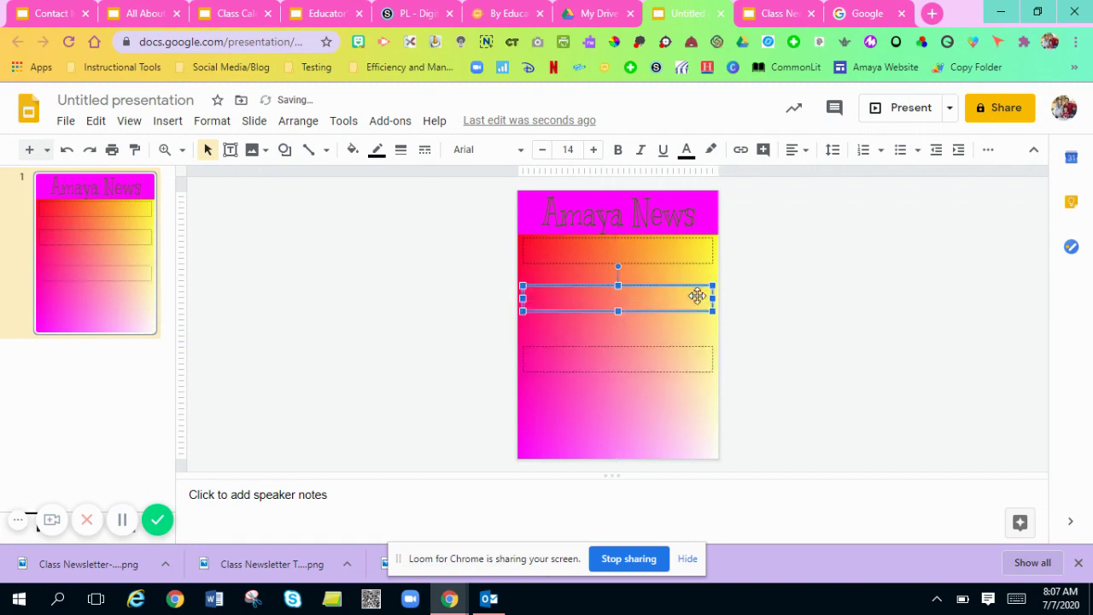
Reshape the middle strip into a taller half-width box under the left half of the top strip, and delete the lowest strip
{"action": "left_click", "coordinate": [700, 297]}
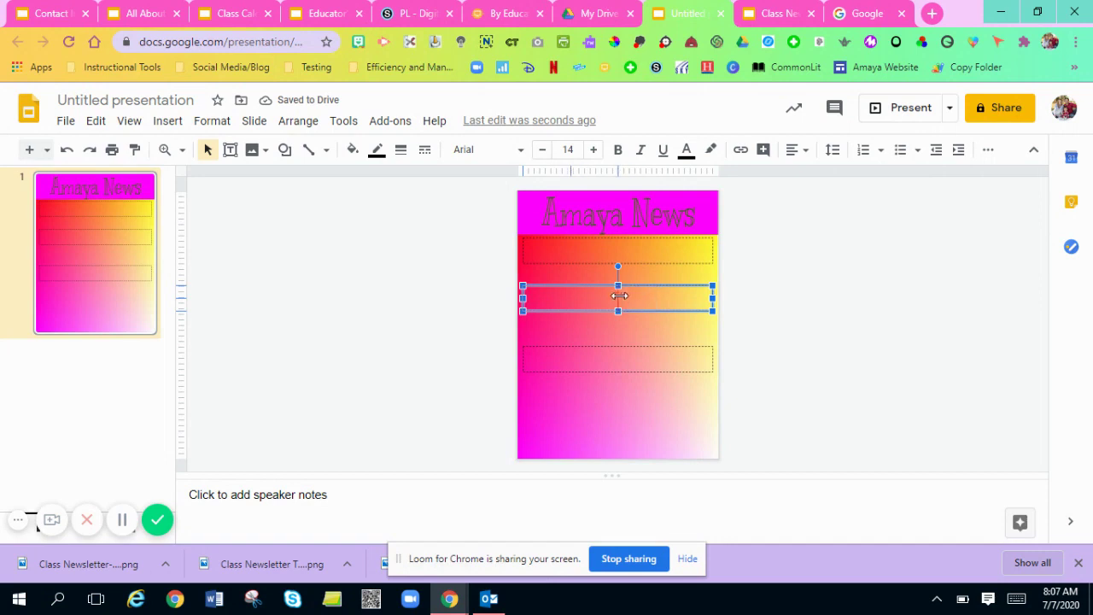
{"action": "left_click_drag", "start_coordinate": [620, 296], "coordinate": [593, 386]}
{"action": "left_click", "coordinate": [593, 369]}
{"action": "key", "text": "Delete"}
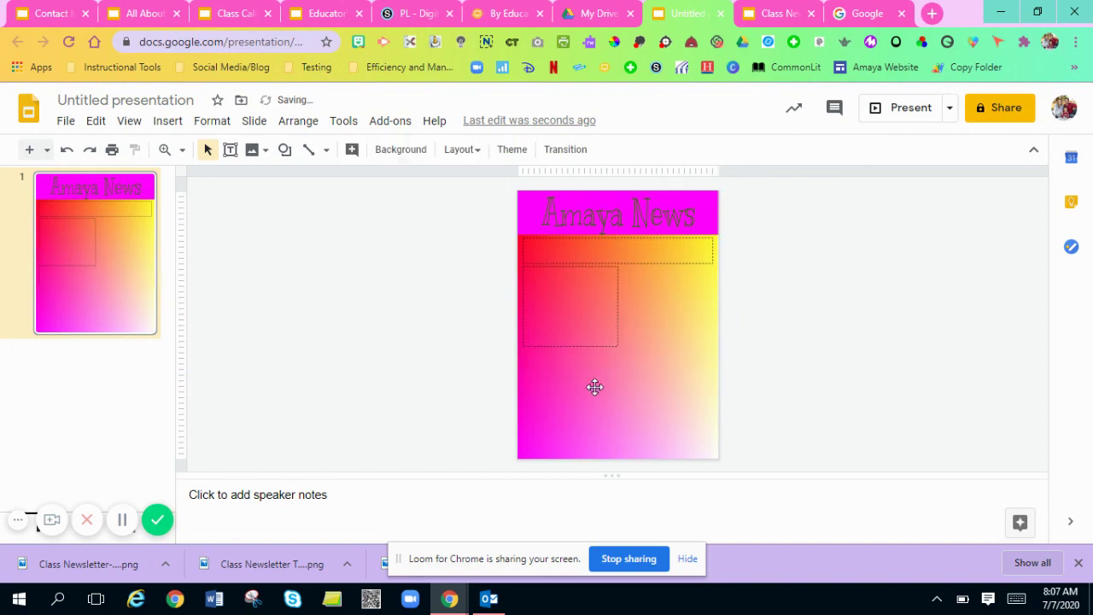
Duplicate the half-width dashed box and place the copy directly beside it under the right half of the top strip
{"action": "left_click", "coordinate": [603, 326]}
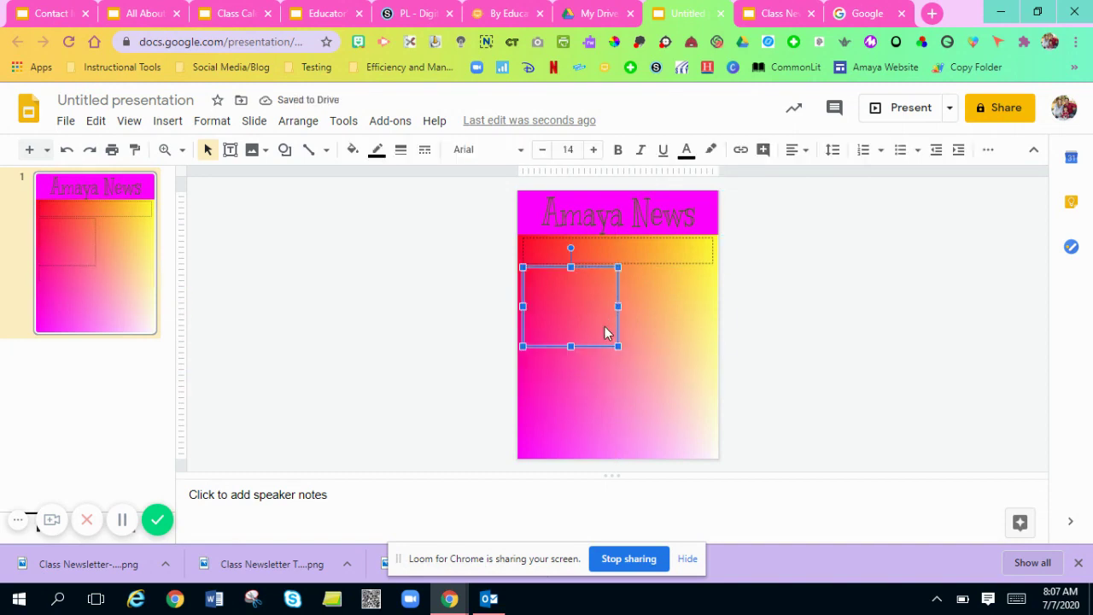
{"action": "left_click_drag", "start_coordinate": [604, 326], "coordinate": [663, 322]}
{"action": "key", "text": "Escape"}
{"action": "key", "text": "Escape"}
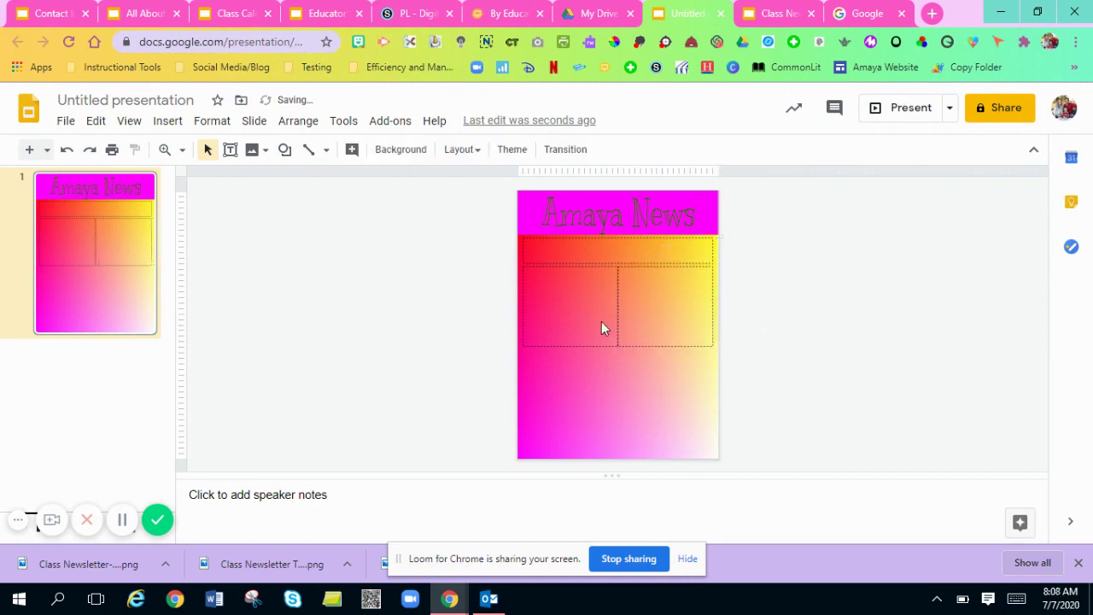
Duplicate the full-width dashed strip and place the copy directly below the two half-width boxes
{"action": "left_click", "coordinate": [580, 253]}
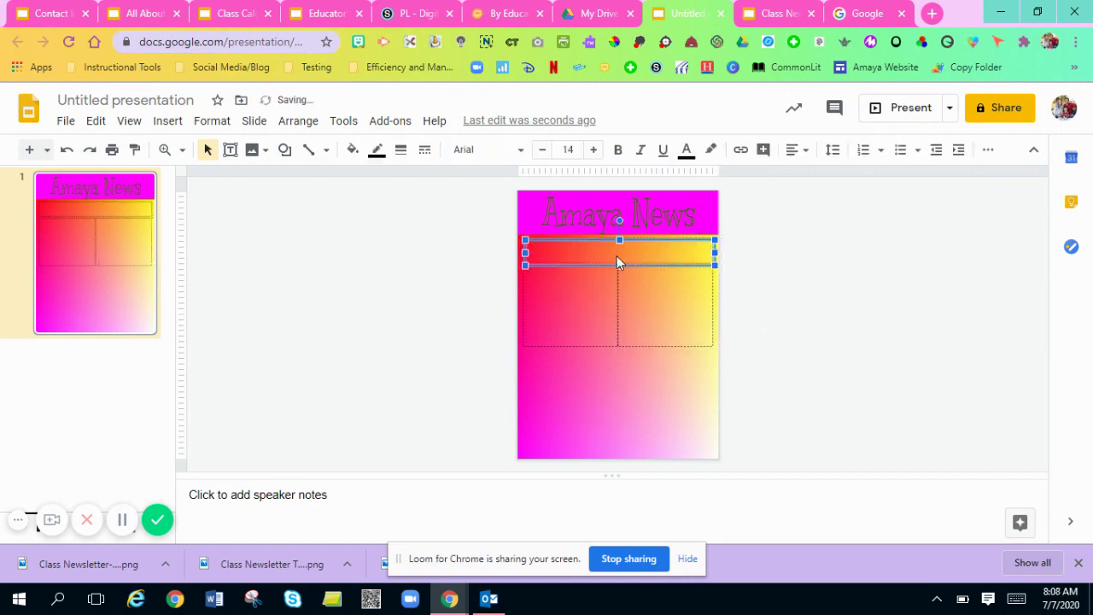
{"action": "left_click_drag", "start_coordinate": [617, 254], "coordinate": [615, 362]}
{"action": "left_click", "coordinate": [610, 408]}
Duplicate the left half-width dashed box below the lower strip and widen the copy to a little over half the slide width
{"action": "left_click", "coordinate": [602, 303]}
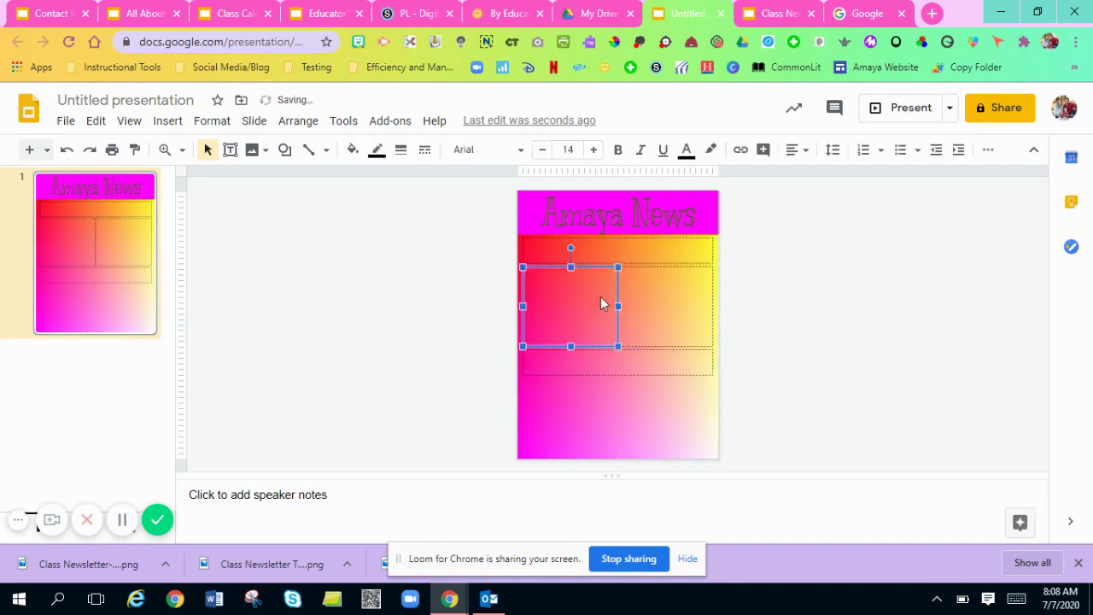
{"action": "left_click_drag", "start_coordinate": [588, 346], "coordinate": [593, 436]}
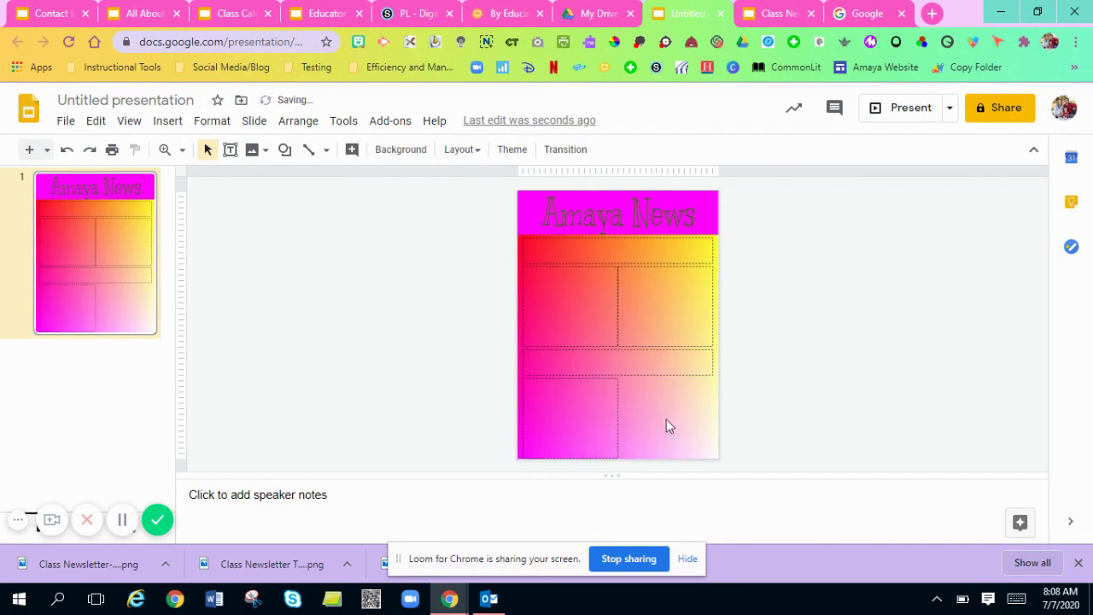
{"action": "left_click", "coordinate": [649, 377]}
{"action": "left_click", "coordinate": [590, 421]}
{"action": "left_click_drag", "start_coordinate": [620, 416], "coordinate": [639, 417]}
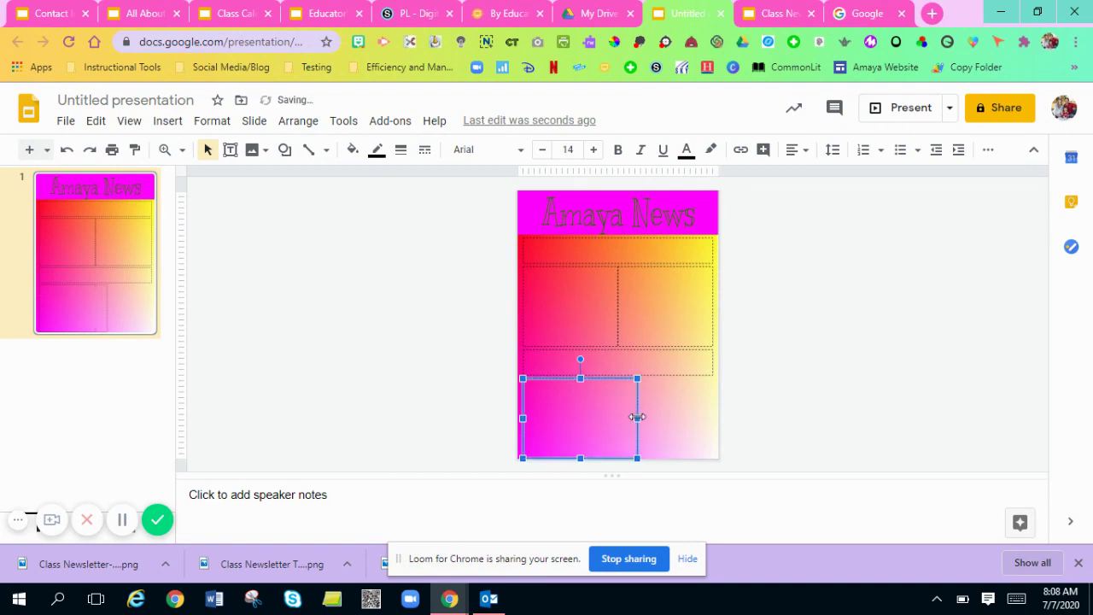
{"action": "left_click", "coordinate": [691, 412]}
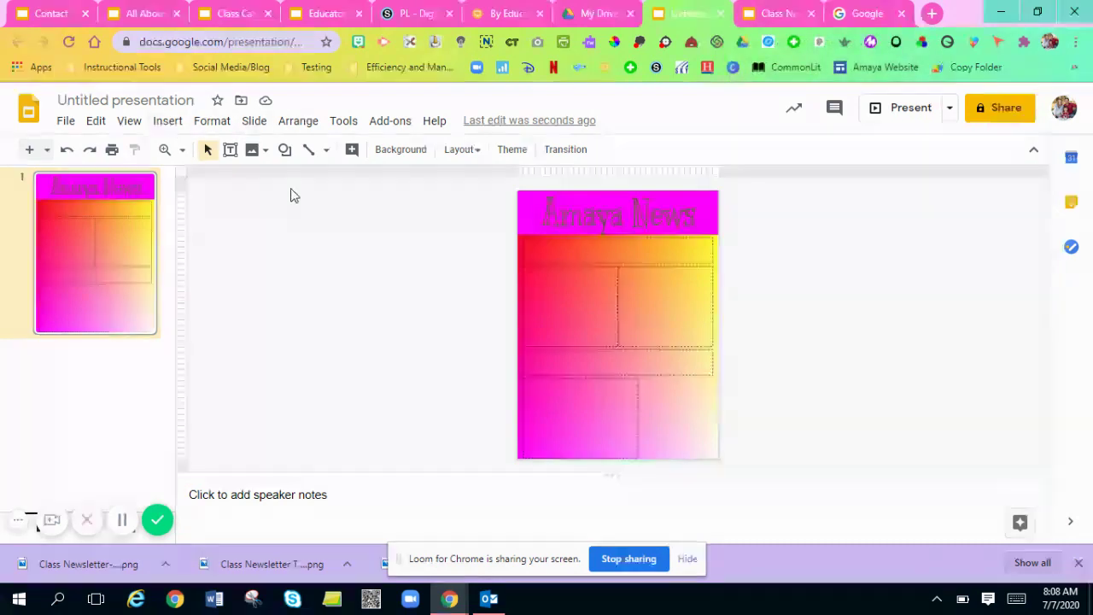
Insert the word art "Reminders" and place it at the left end of the top dashed strip
{"action": "left_click", "coordinate": [169, 123]}
{"action": "left_click", "coordinate": [203, 354]}
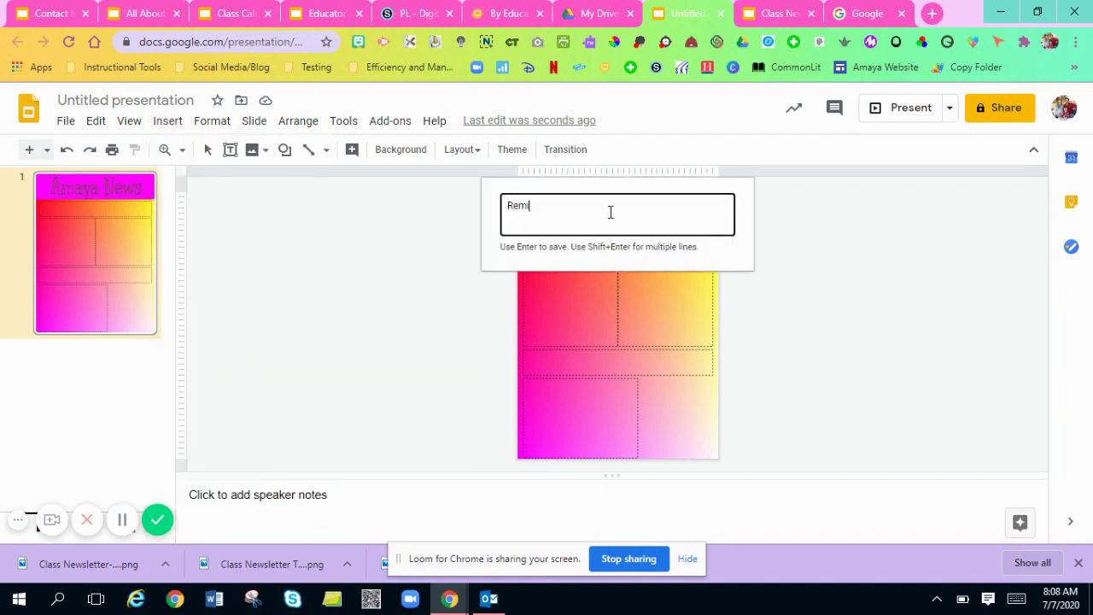
{"action": "key", "text": "Return"}
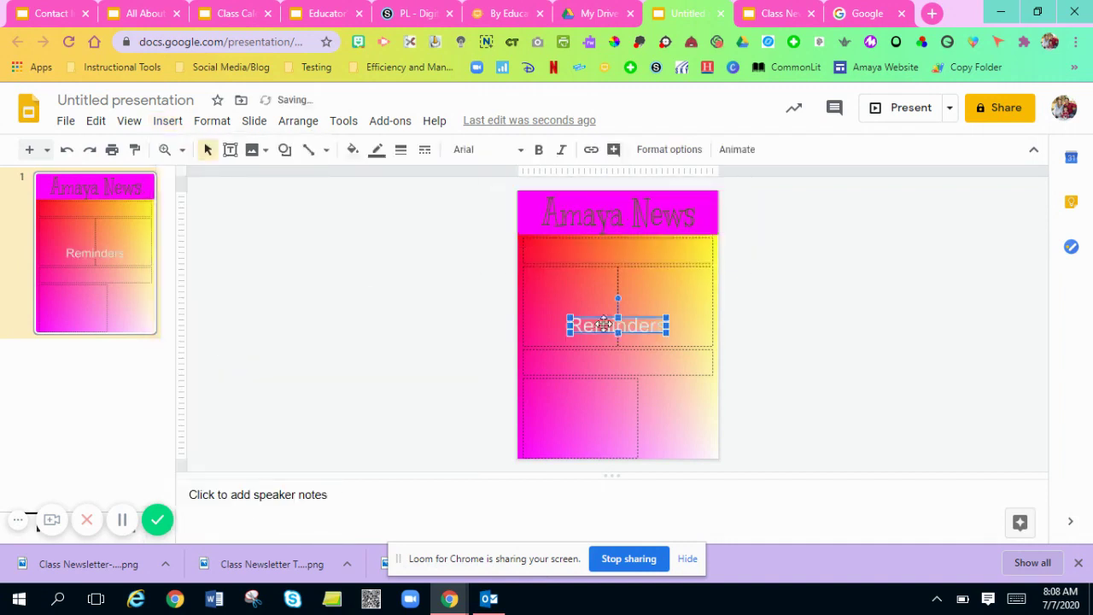
{"action": "left_click_drag", "start_coordinate": [603, 324], "coordinate": [581, 247]}
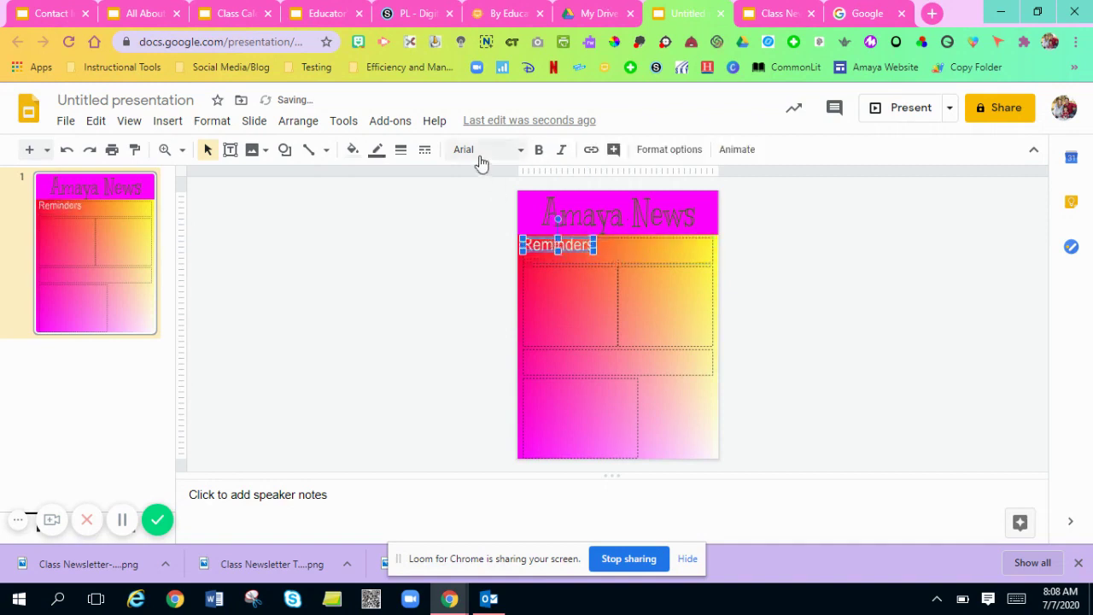
Fill the Reminders heading with white and set its font to Acme
{"action": "left_click", "coordinate": [352, 149]}
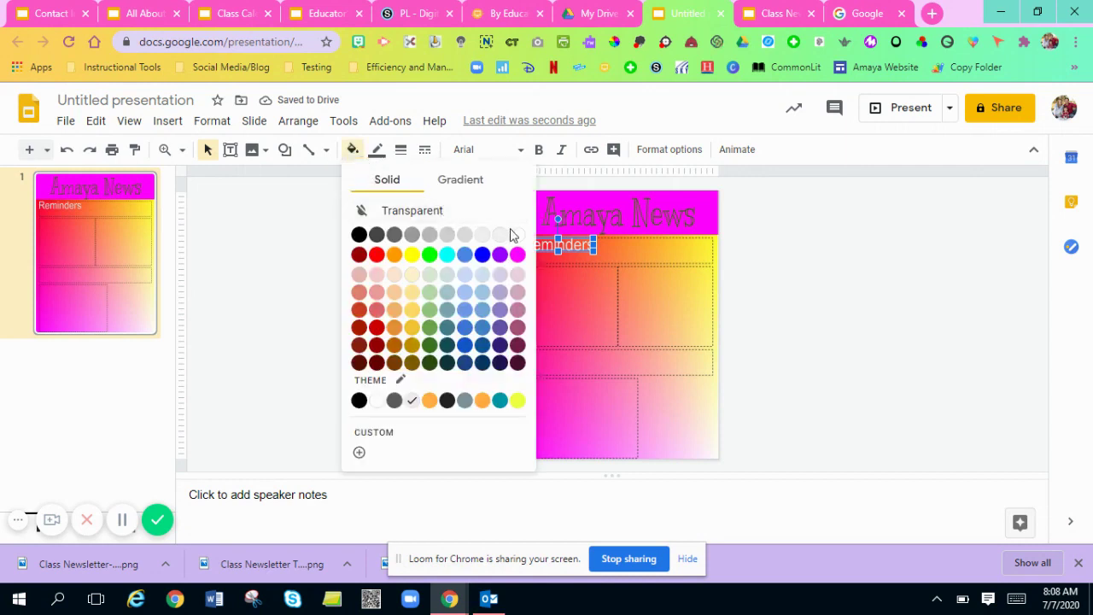
{"action": "left_click", "coordinate": [515, 234]}
{"action": "left_click", "coordinate": [412, 272]}
{"action": "left_click", "coordinate": [563, 251]}
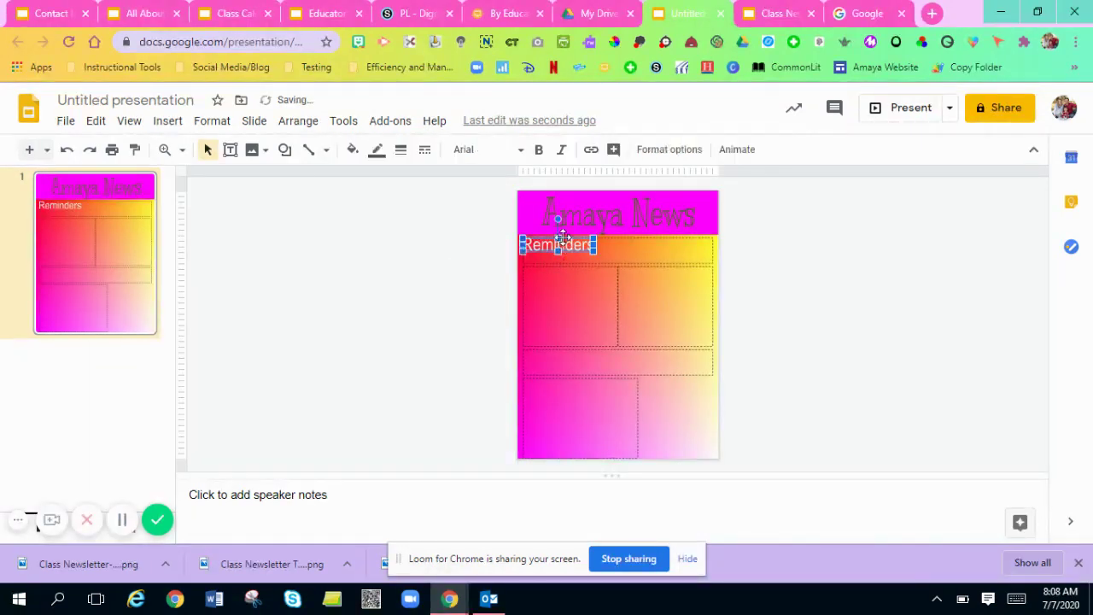
{"action": "left_click", "coordinate": [487, 150]}
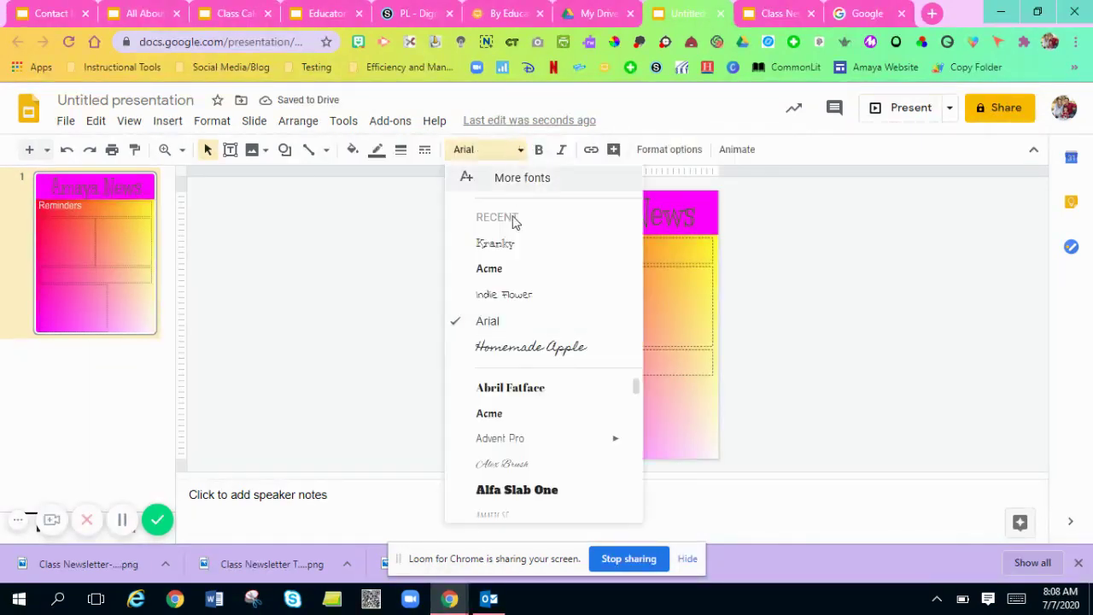
{"action": "left_click", "coordinate": [507, 276]}
{"action": "left_click", "coordinate": [447, 283]}
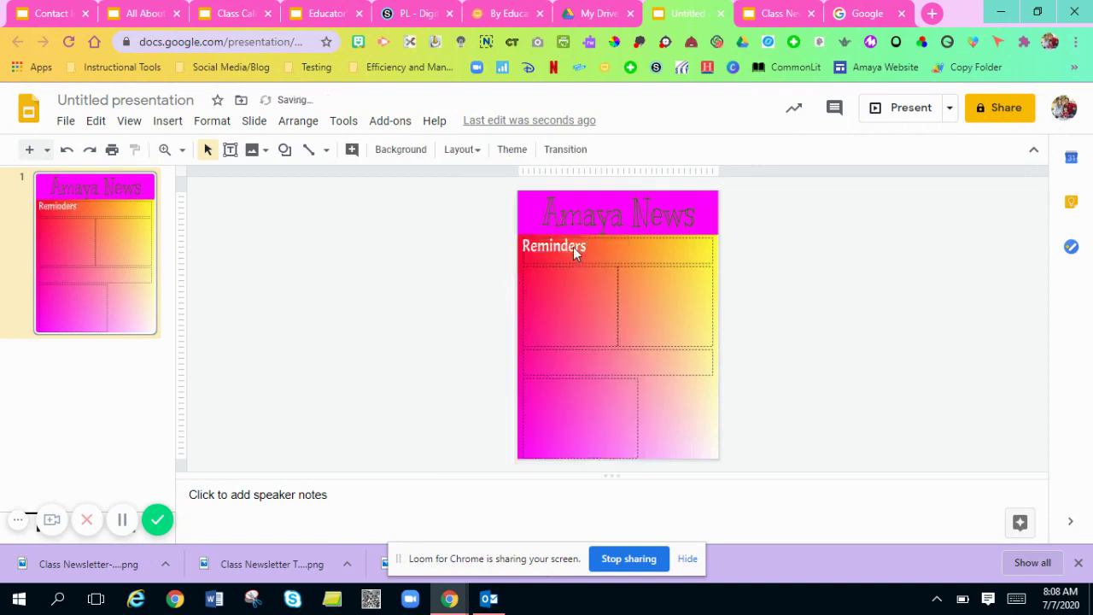
Duplicate the Reminders heading into the upper-left corner of the left half-width box and change the copy's text to "Math"
{"action": "double_click", "coordinate": [573, 247]}
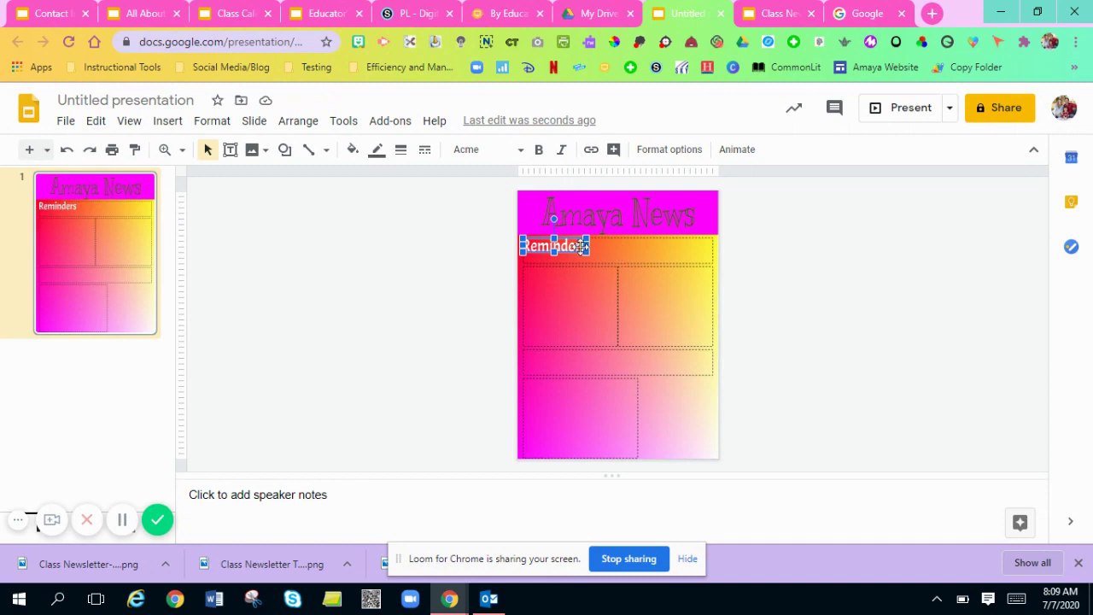
{"action": "left_click_drag", "start_coordinate": [570, 246], "coordinate": [568, 274]}
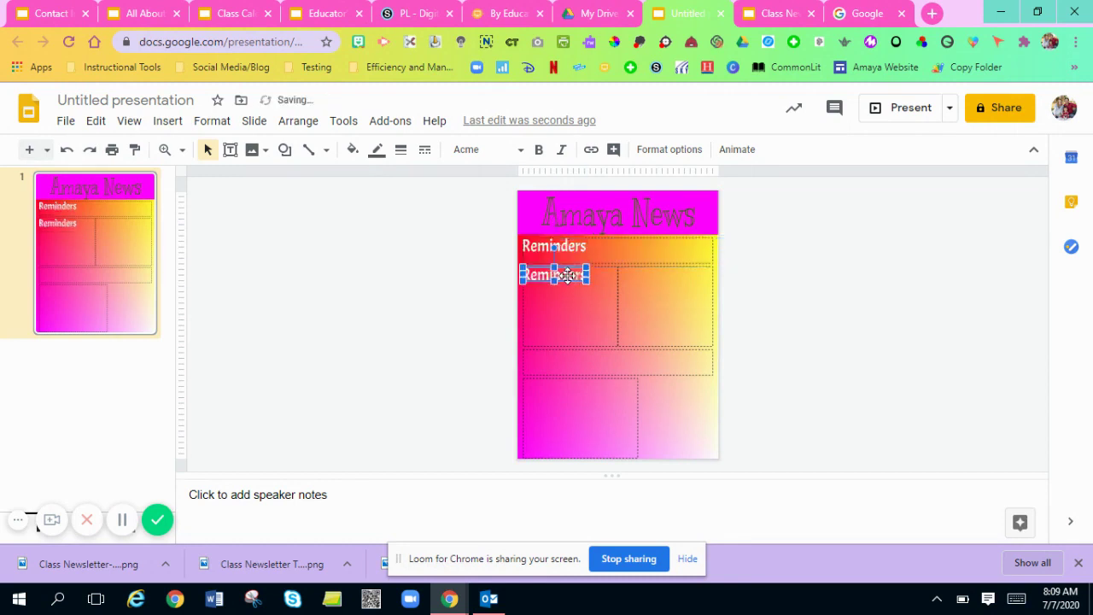
{"action": "double_click", "coordinate": [568, 274]}
{"action": "type", "text": "Math"}
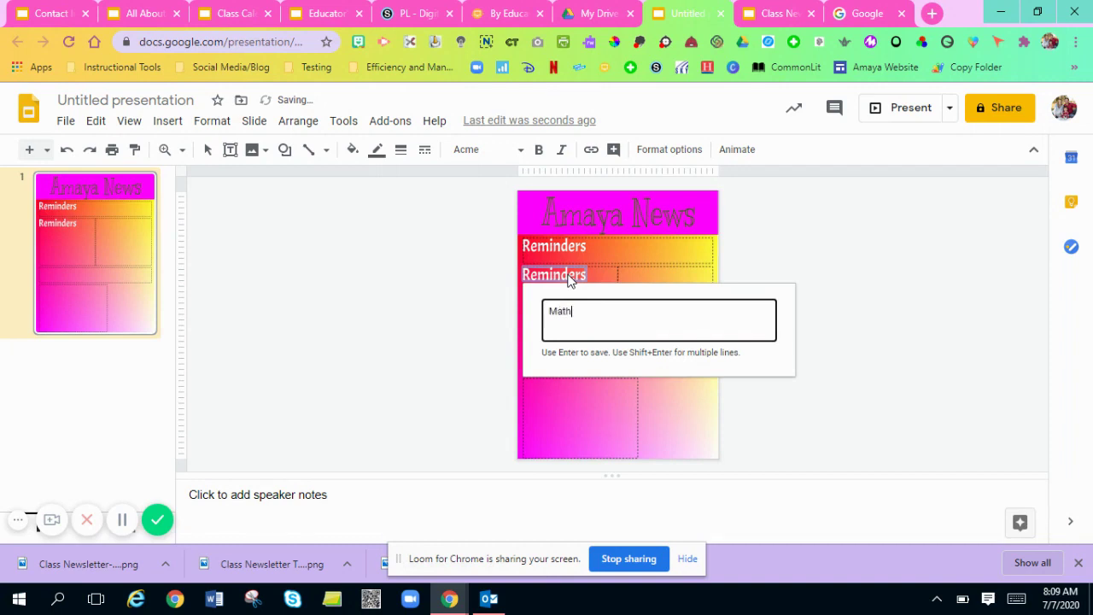
{"action": "key", "text": "Return"}
{"action": "left_click", "coordinate": [565, 292]}
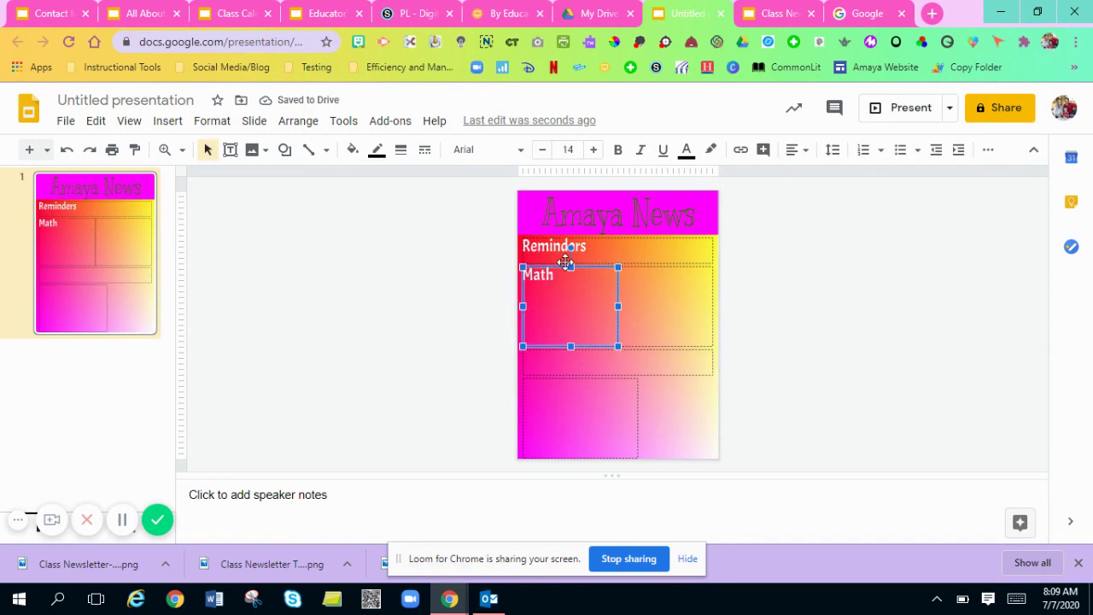
Copy the Math heading into the upper-left corner of the right half-width box and change its text to "ELAR"
{"action": "double_click", "coordinate": [539, 277]}
{"action": "key", "text": "ctrl+c"}
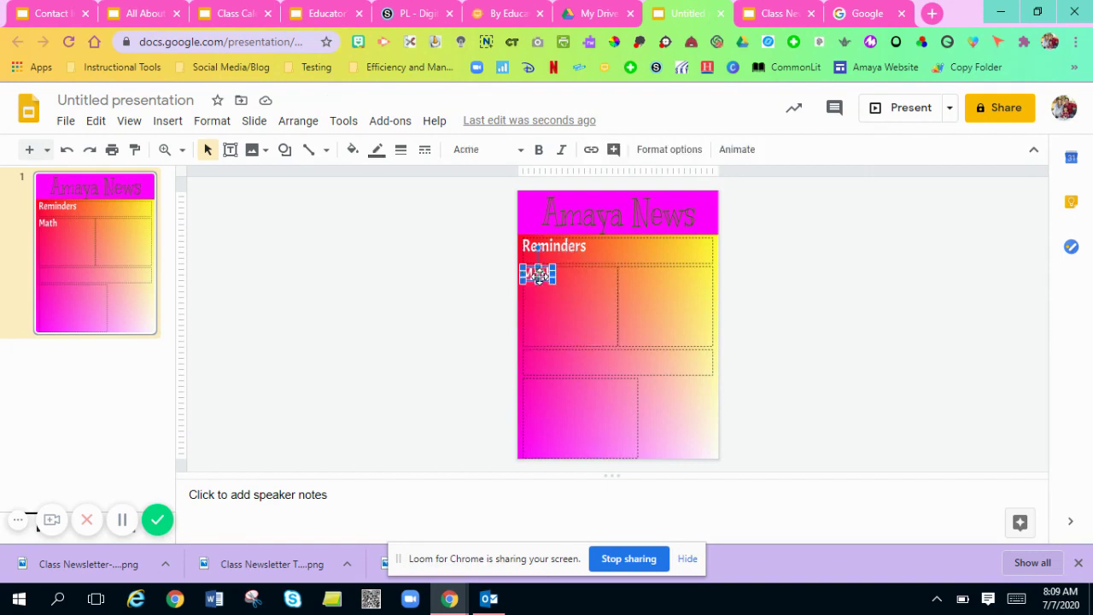
{"action": "key", "text": "ctrl+b"}
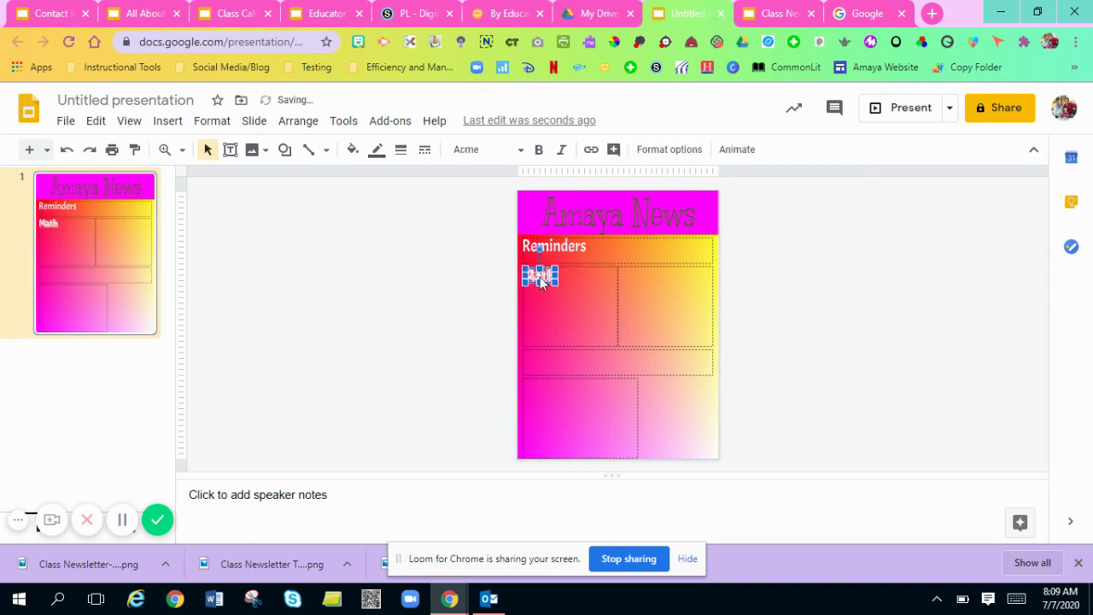
{"action": "left_click", "coordinate": [635, 277]}
{"action": "key", "text": "ctrl+v"}
{"action": "type", "text": "E"}
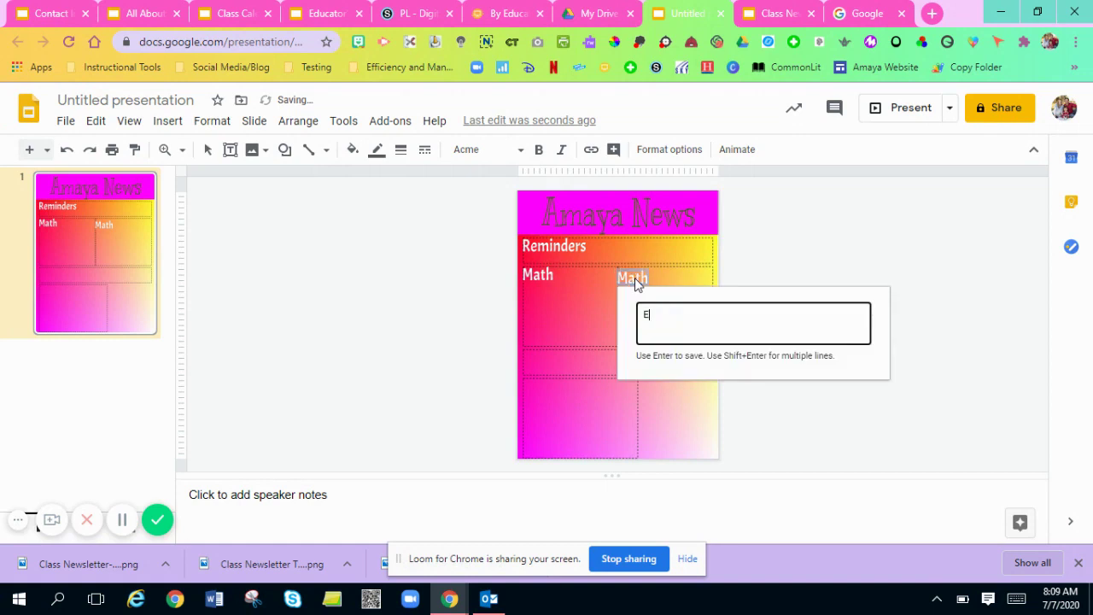
{"action": "type", "text": "LAR"}
{"action": "key", "text": "Return"}
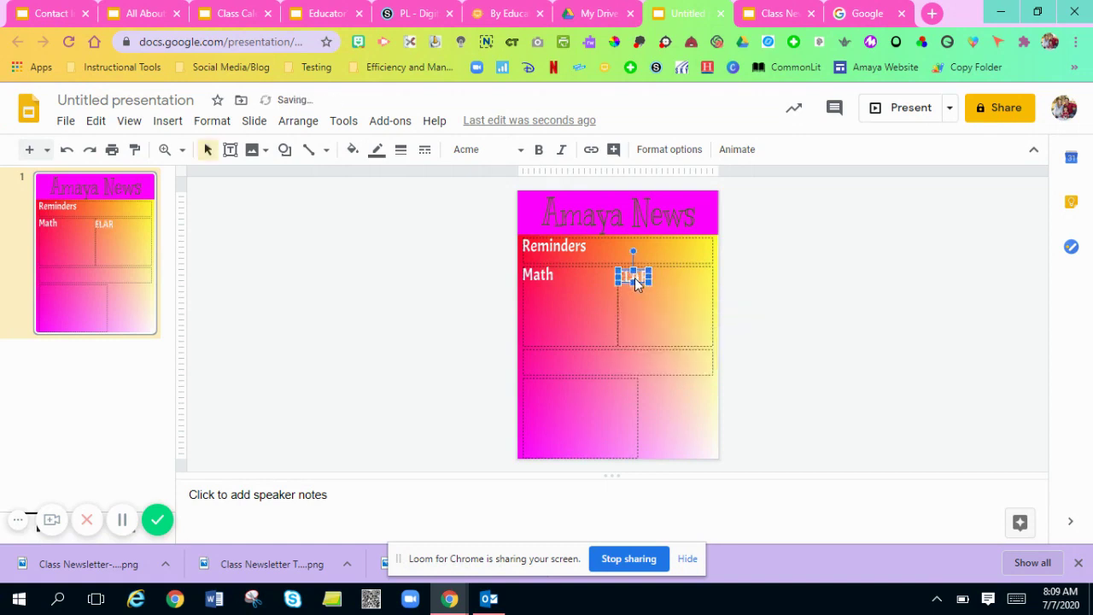
{"action": "left_click", "coordinate": [693, 281]}
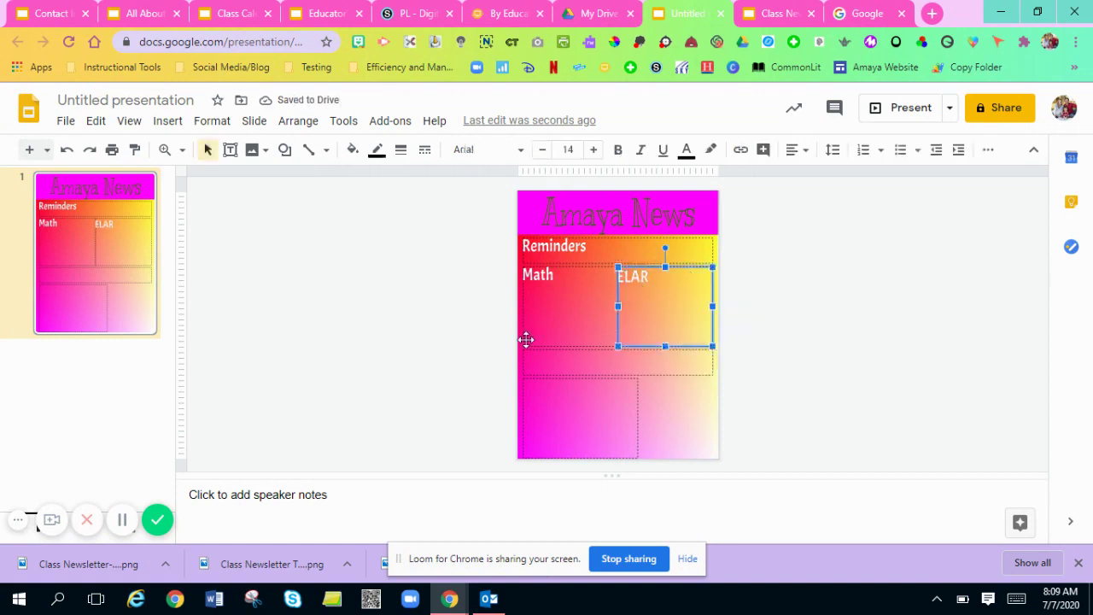
Duplicate the Math heading into the lower full-width strip and change its text to "Science & Social Studies"
{"action": "left_click", "coordinate": [538, 275]}
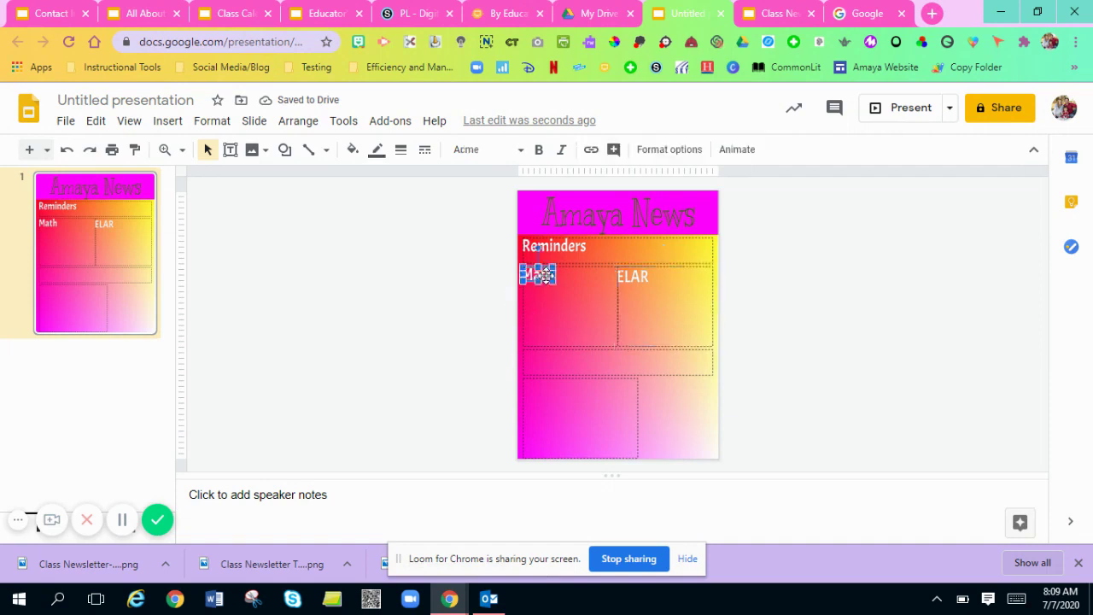
{"action": "left_click_drag", "start_coordinate": [540, 275], "coordinate": [544, 357]}
{"action": "double_click", "coordinate": [545, 356]}
{"action": "type", "text": "Scien"}
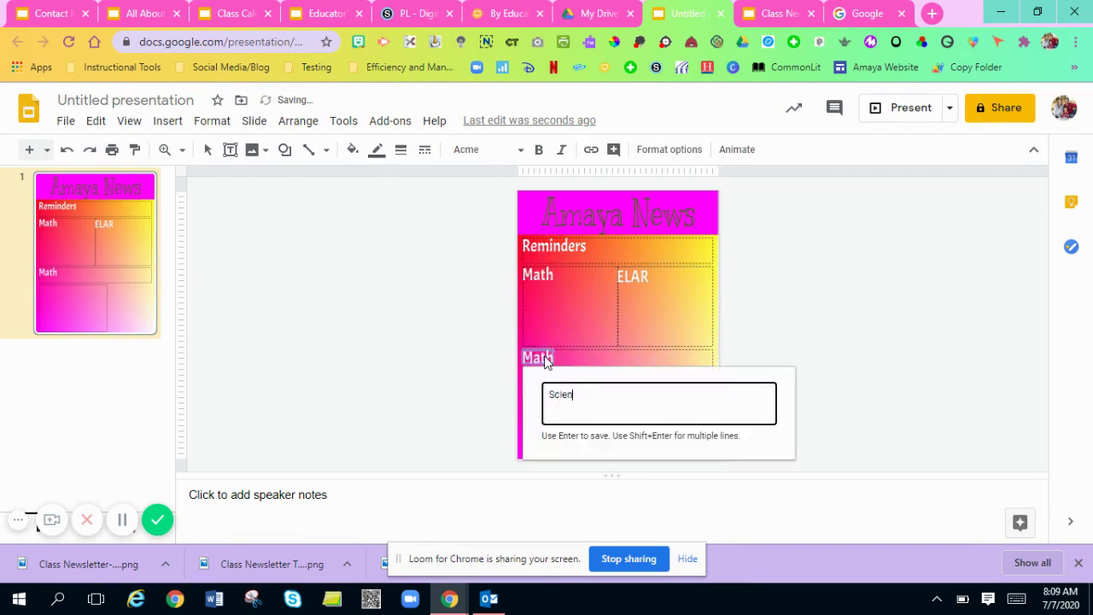
{"action": "type", "text": "ce and Studies"}
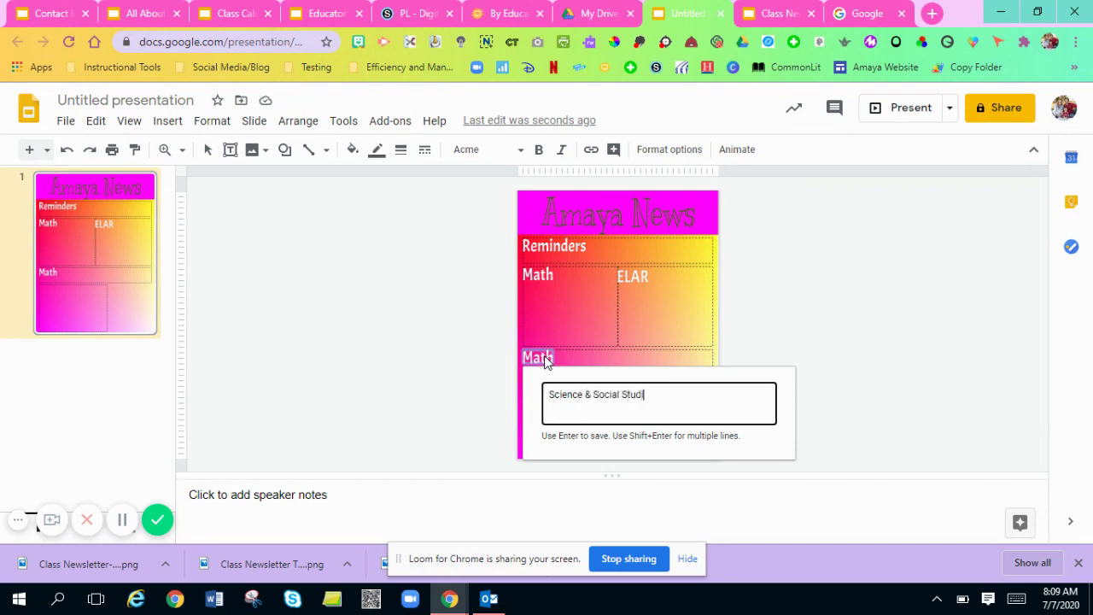
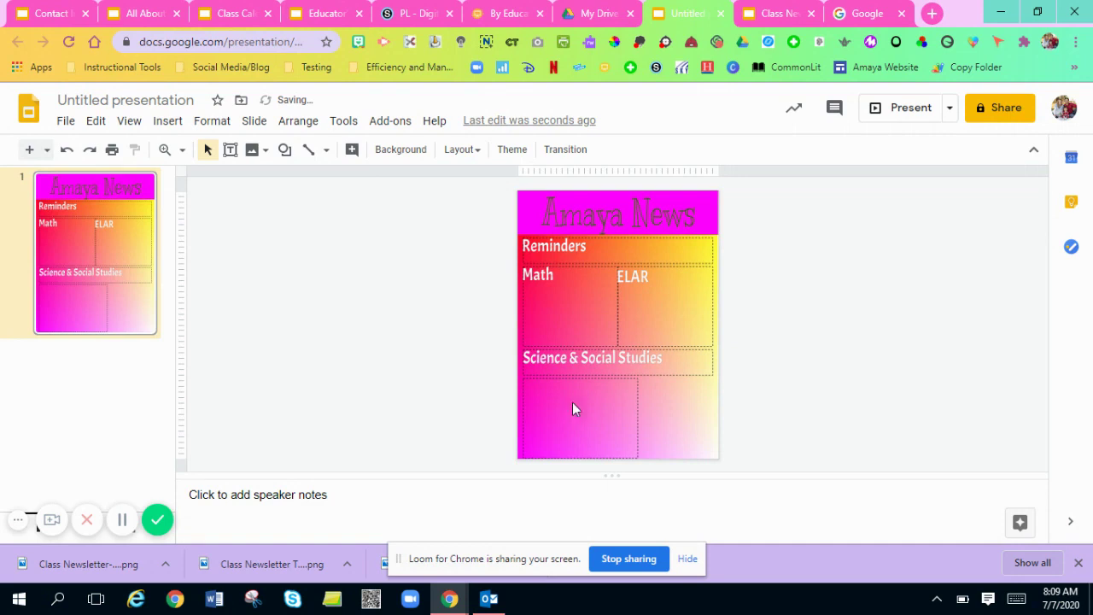
Duplicate the Math heading into the lowest dashed box and change its text to "Teacher Note"
{"action": "double_click", "coordinate": [538, 273]}
{"action": "left_click_drag", "start_coordinate": [540, 280], "coordinate": [540, 391]}
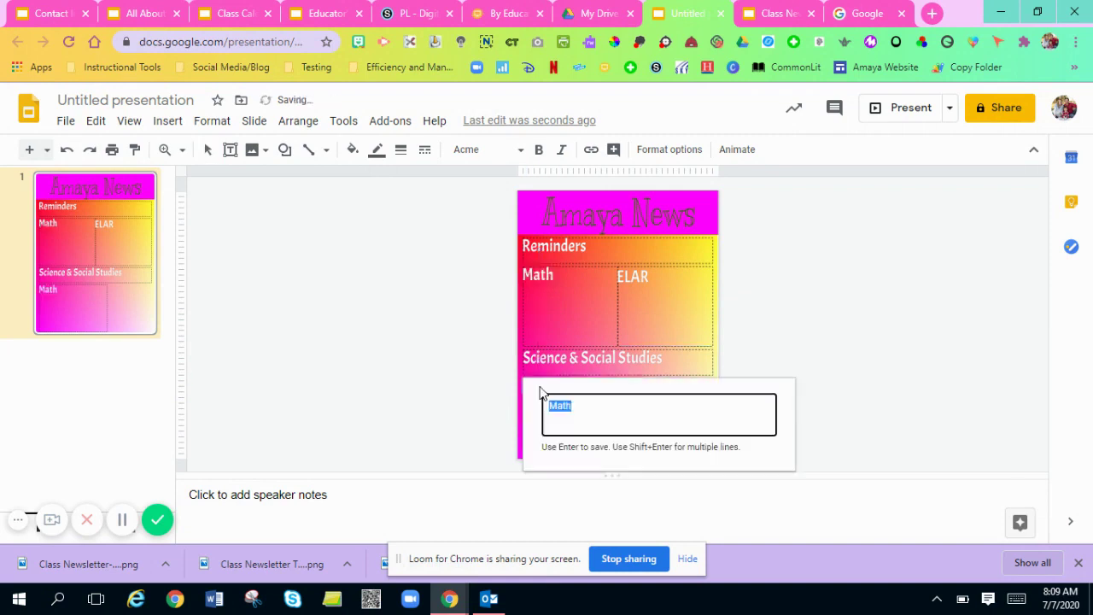
{"action": "type", "text": "Teacher NOte"}
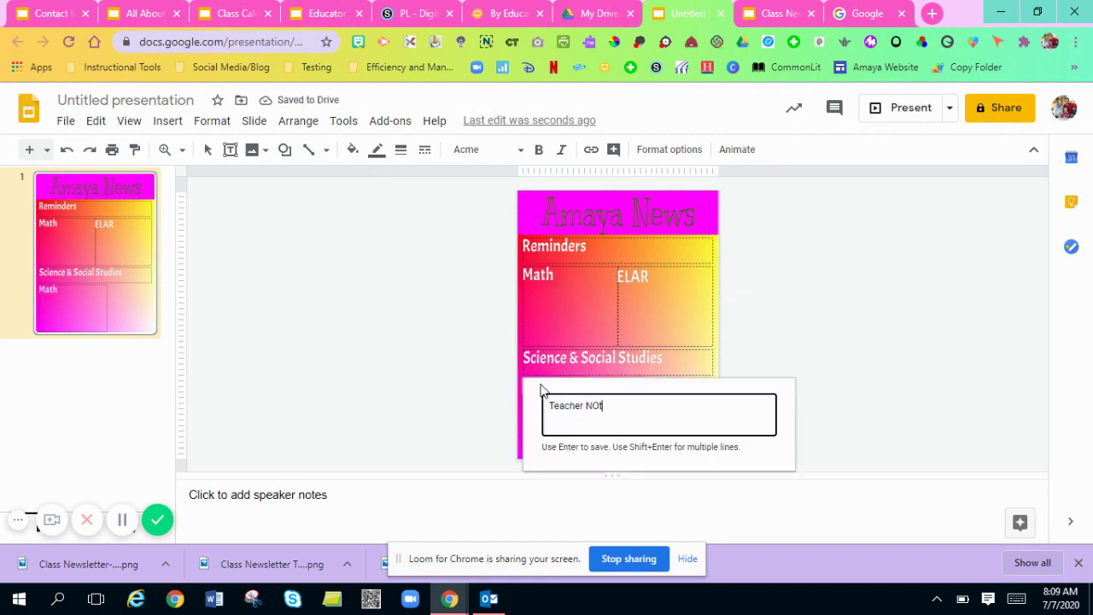
{"action": "key", "text": "Return"}
{"action": "double_click", "coordinate": [541, 383]}
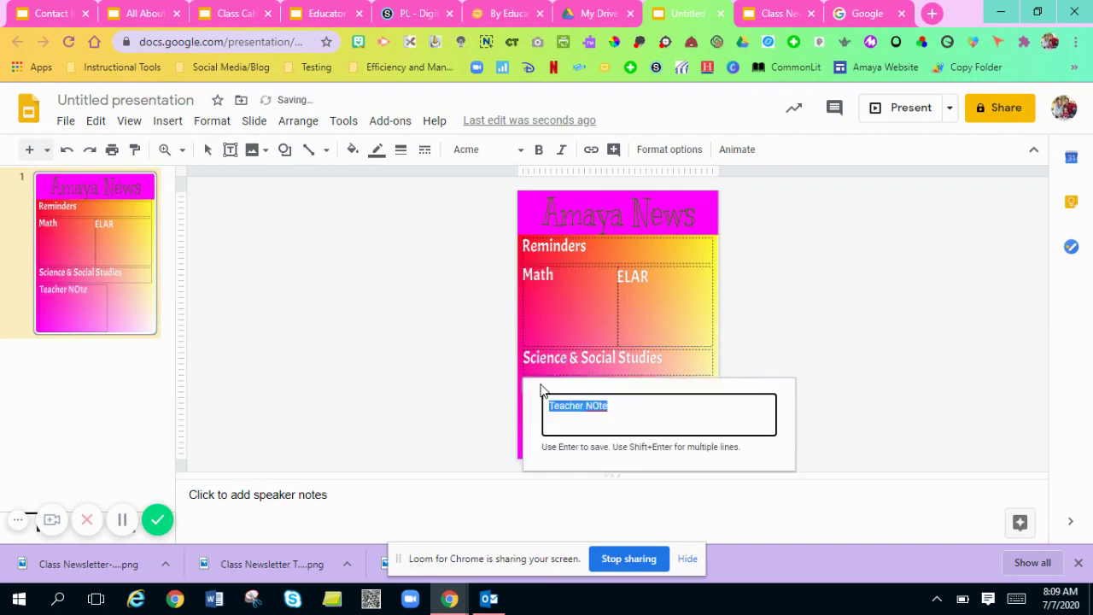
{"action": "left_click", "coordinate": [599, 405]}
{"action": "key", "text": "BackSpace"}
{"action": "type", "text": "o"}
{"action": "key", "text": "Return"}
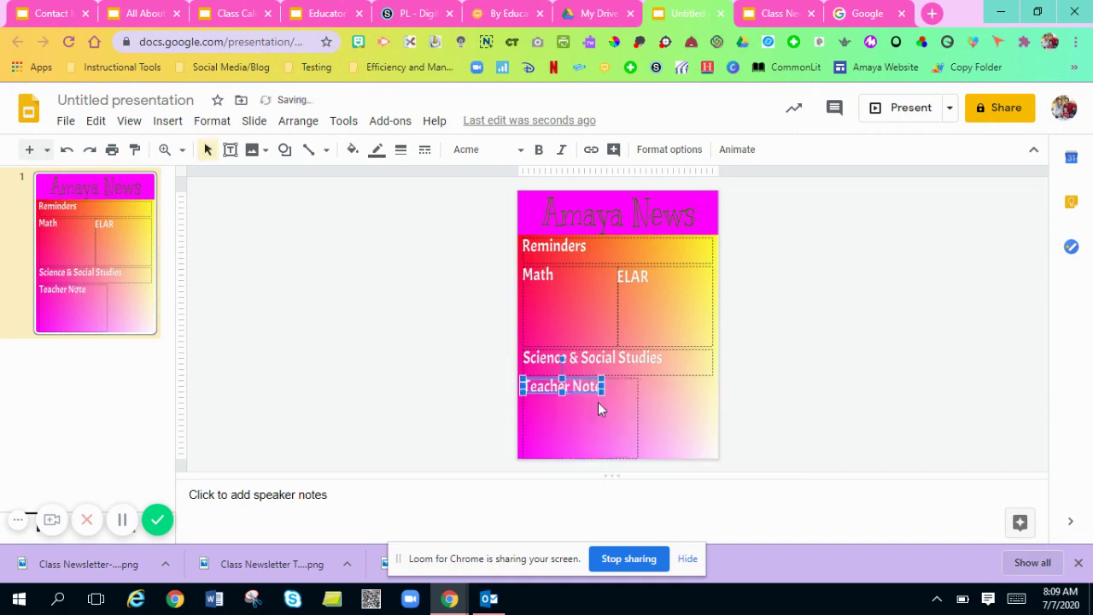
{"action": "left_click", "coordinate": [758, 414]}
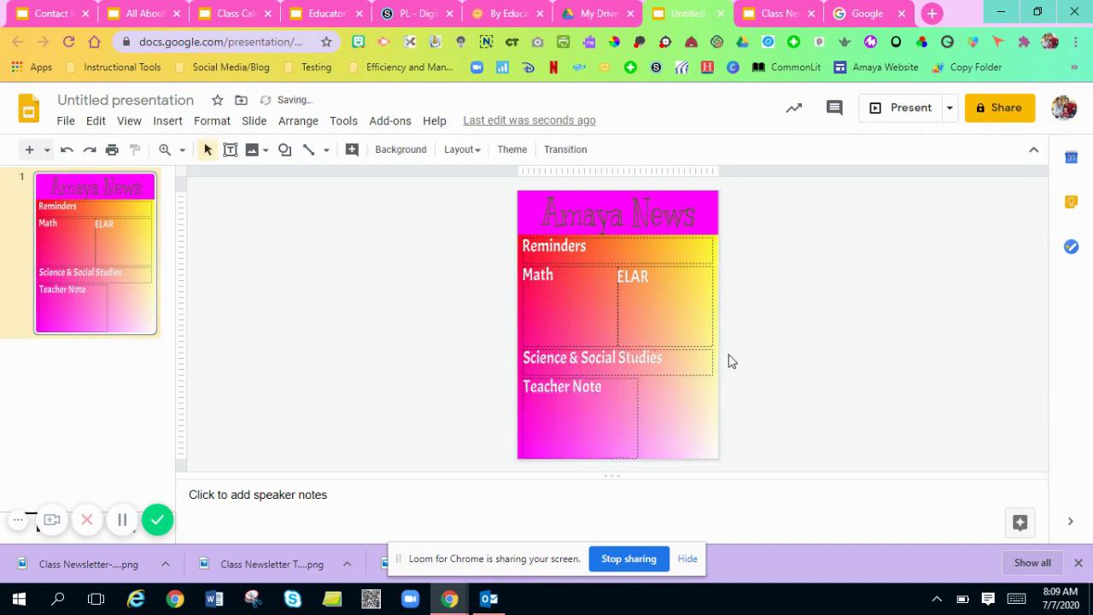
Move the Teacher Note heading slightly down and lower the top edge of its dashed box to match
{"action": "left_click", "coordinate": [616, 395]}
{"action": "left_click", "coordinate": [579, 387]}
{"action": "left_click_drag", "start_coordinate": [579, 384], "coordinate": [580, 396]}
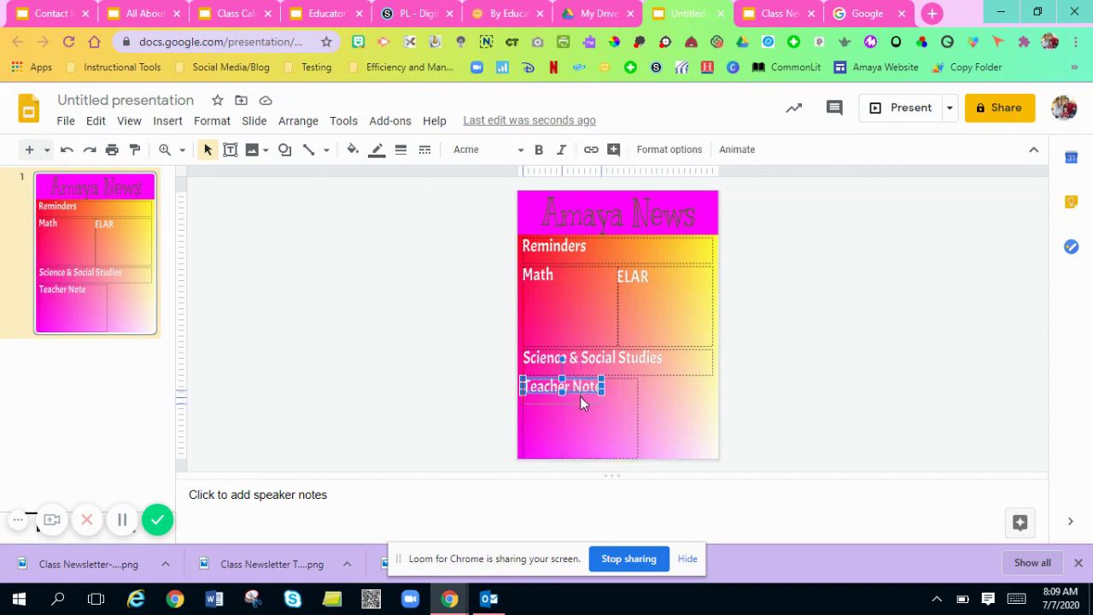
{"action": "left_click", "coordinate": [629, 376]}
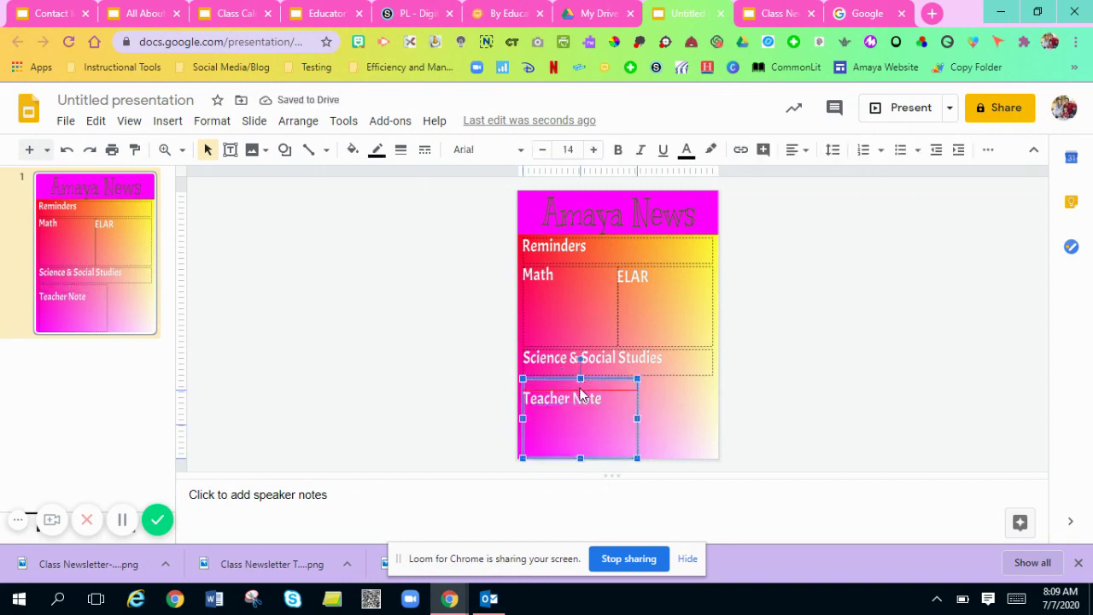
{"action": "left_click_drag", "start_coordinate": [580, 379], "coordinate": [580, 385]}
Extend the bottom edge of the Science & Social Studies strip down to just above the Teacher Note box
{"action": "left_click", "coordinate": [615, 363]}
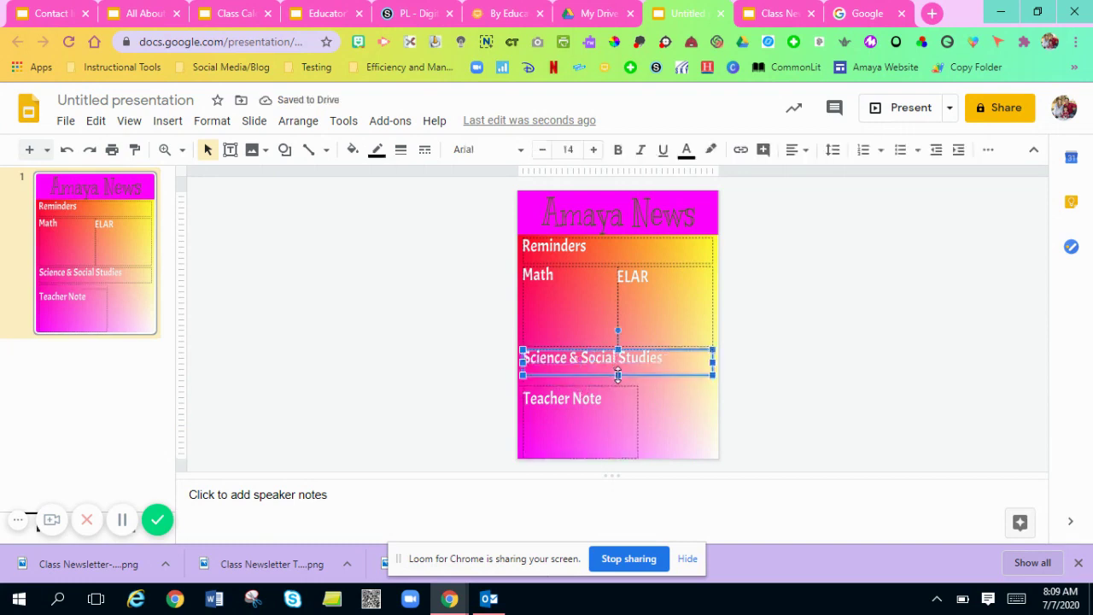
{"action": "left_click_drag", "start_coordinate": [616, 373], "coordinate": [618, 383]}
{"action": "left_click", "coordinate": [852, 385]}
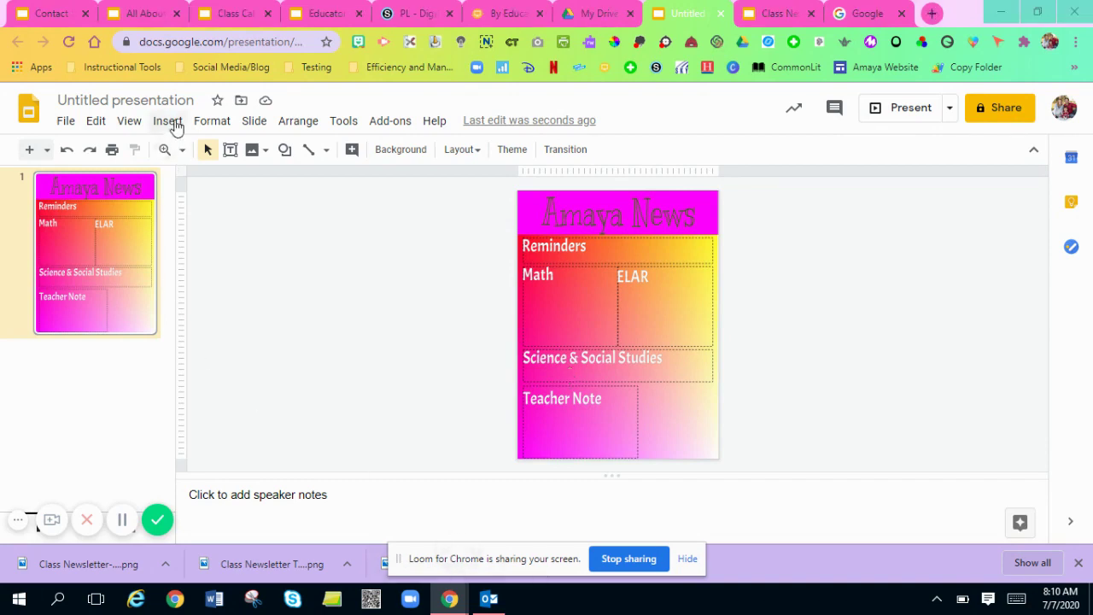
Search the web for "bell transparent" images and insert the tilted golden bell clipart onto the slide
{"action": "left_click", "coordinate": [168, 122]}
{"action": "mouse_move", "coordinate": [195, 149]}
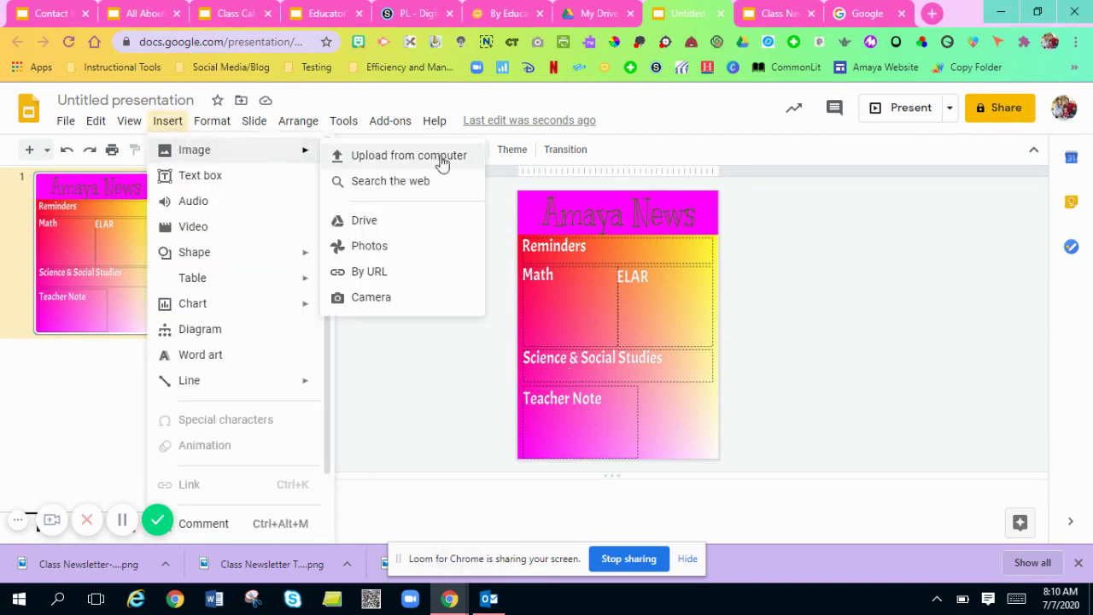
{"action": "left_click", "coordinate": [432, 179]}
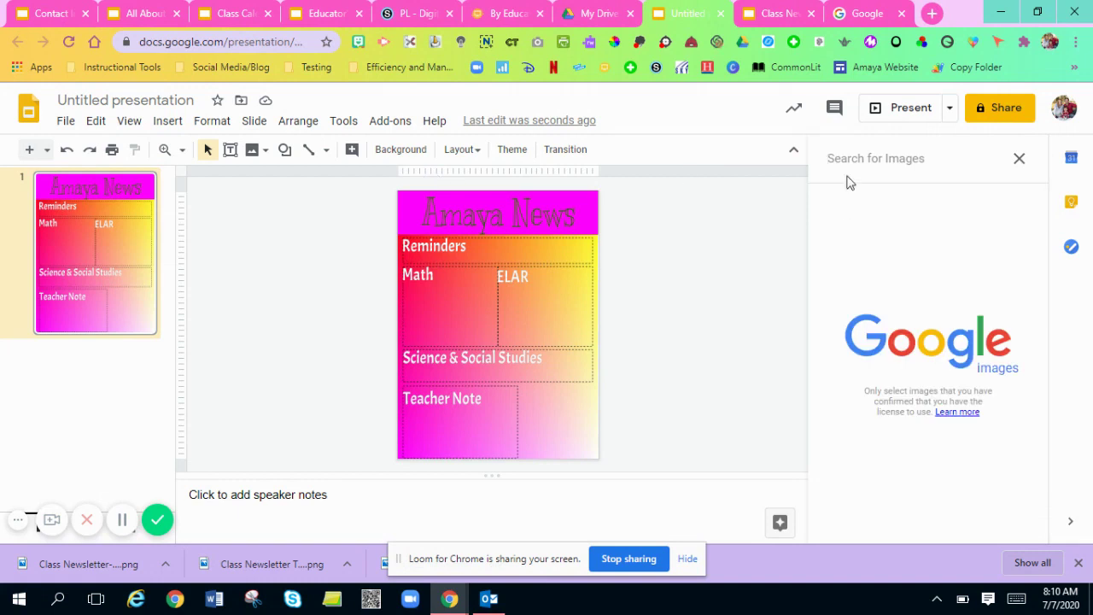
{"action": "type", "text": "bell"}
{"action": "key", "text": "Return"}
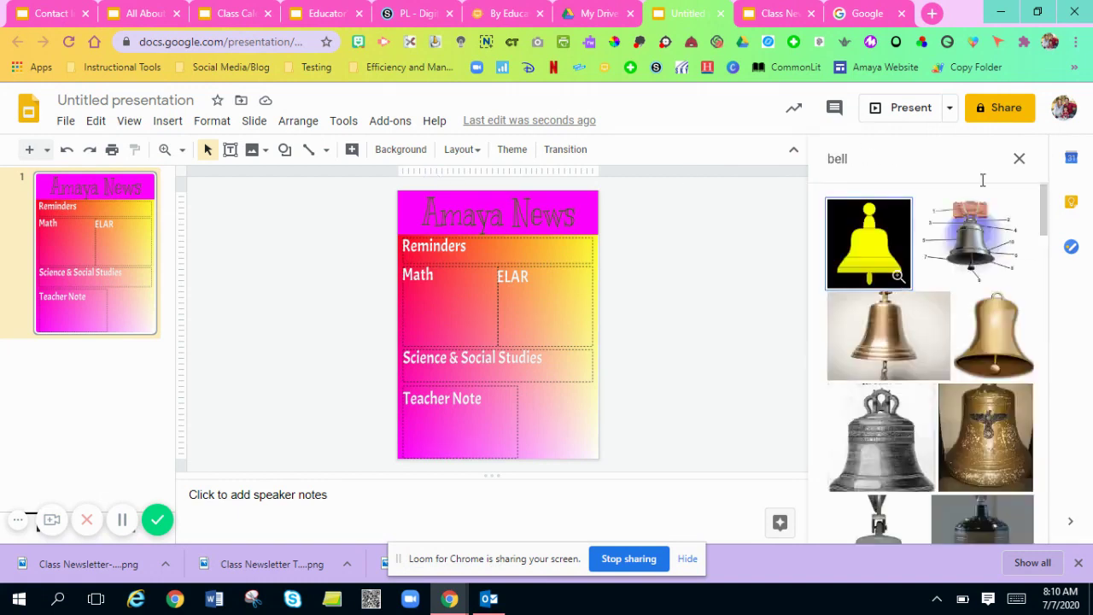
{"action": "left_click", "coordinate": [929, 144]}
{"action": "type", "text": "transpar"}
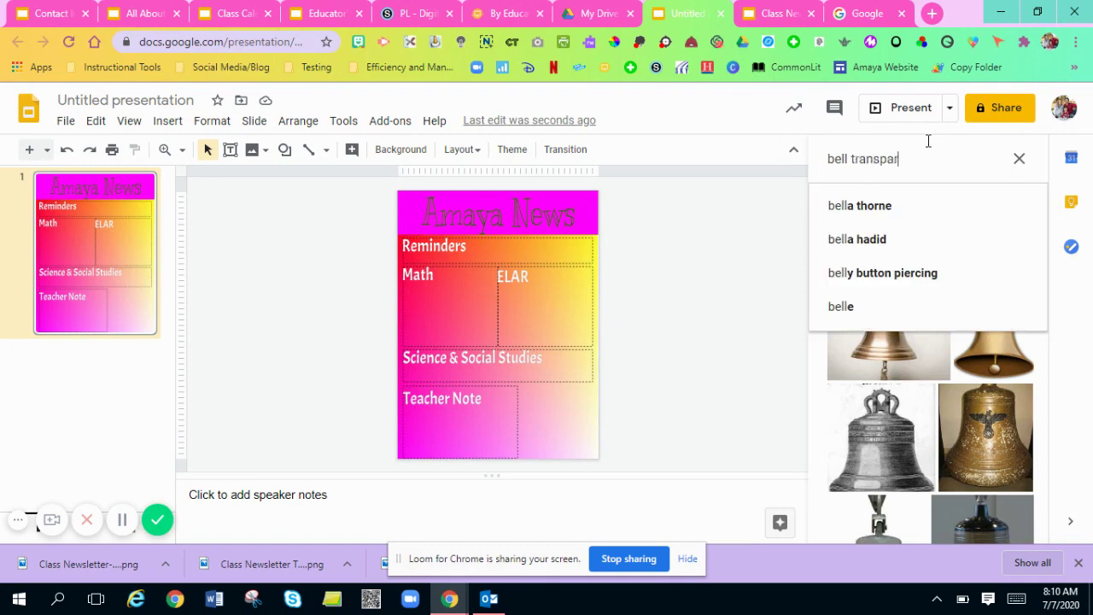
{"action": "type", "text": "ent"}
{"action": "key", "text": "Return"}
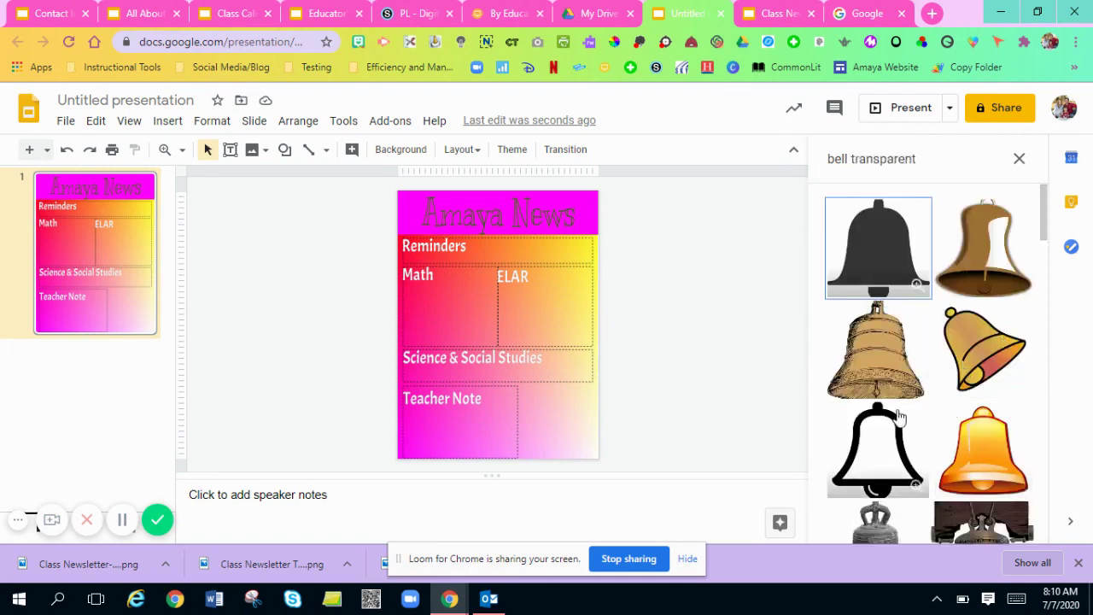
{"action": "left_click", "coordinate": [986, 342]}
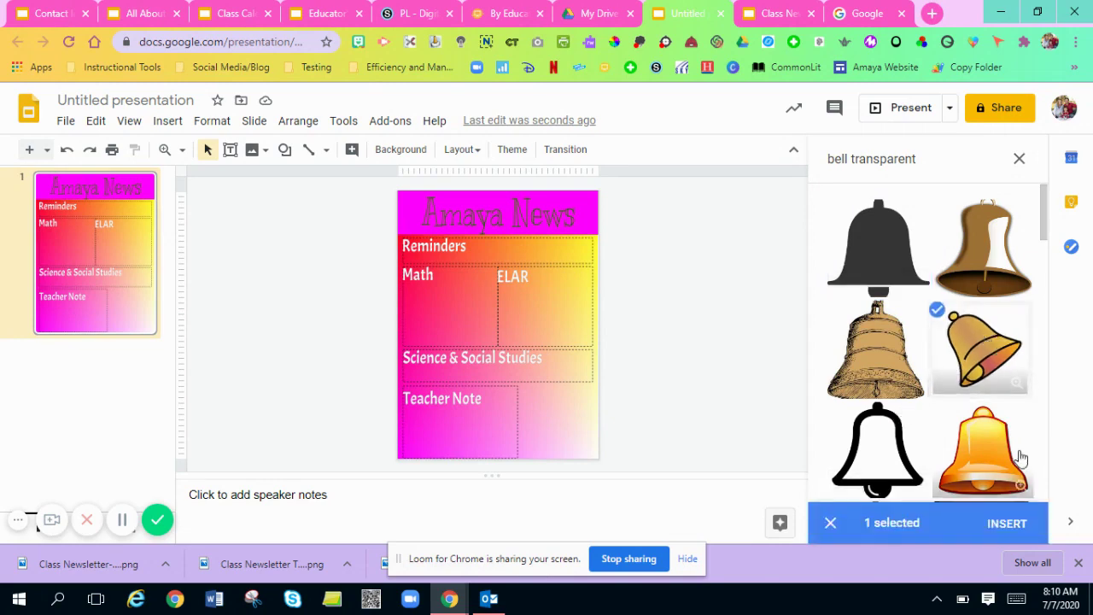
{"action": "left_click", "coordinate": [1010, 521]}
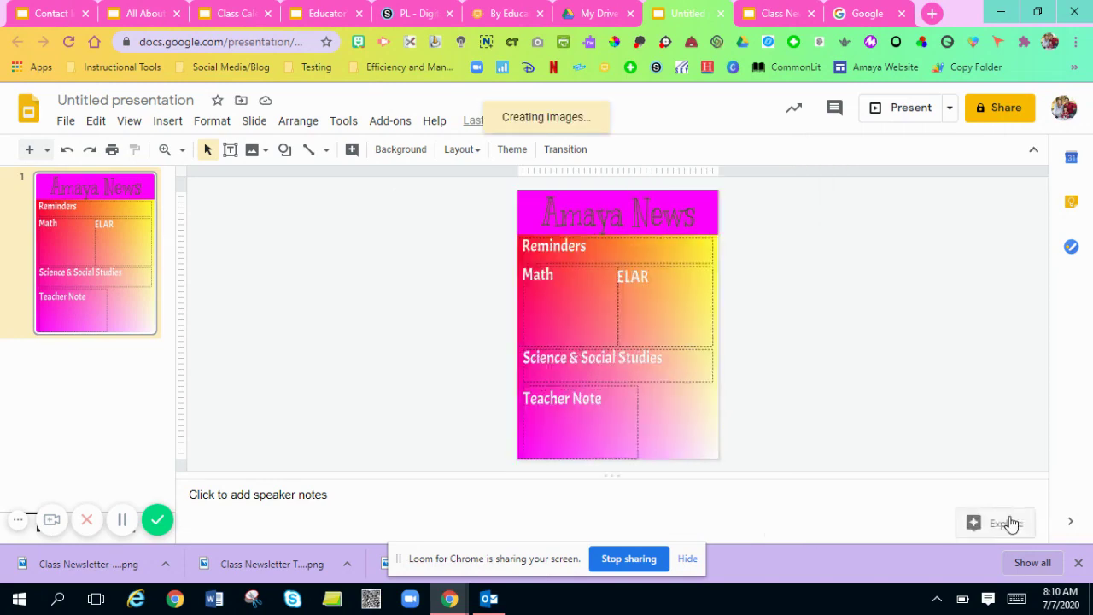
{"action": "left_click", "coordinate": [489, 598]}
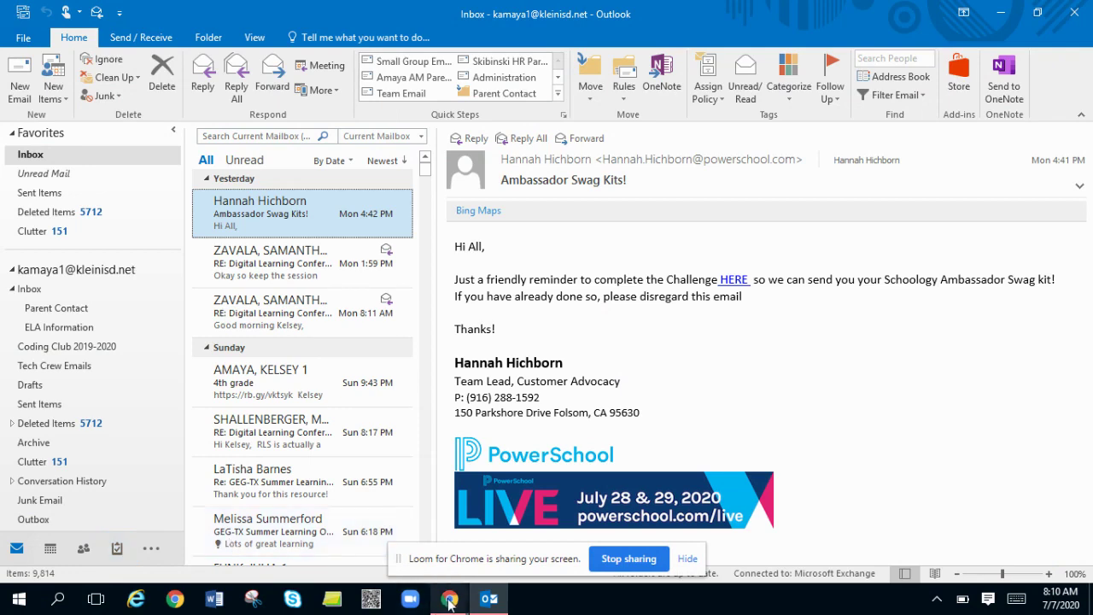
{"action": "mouse_move", "coordinate": [449, 598]}
{"action": "left_click", "coordinate": [416, 549]}
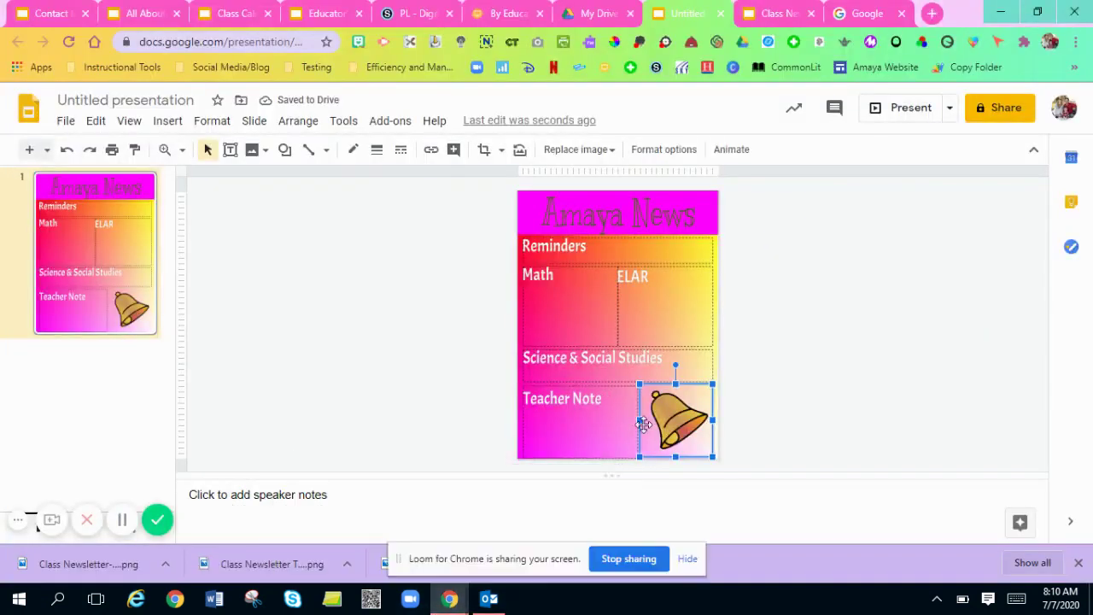
Shrink the bell image to a small icon and place it at the right end of the Reminders box
{"action": "left_click_drag", "start_coordinate": [643, 425], "coordinate": [625, 265]}
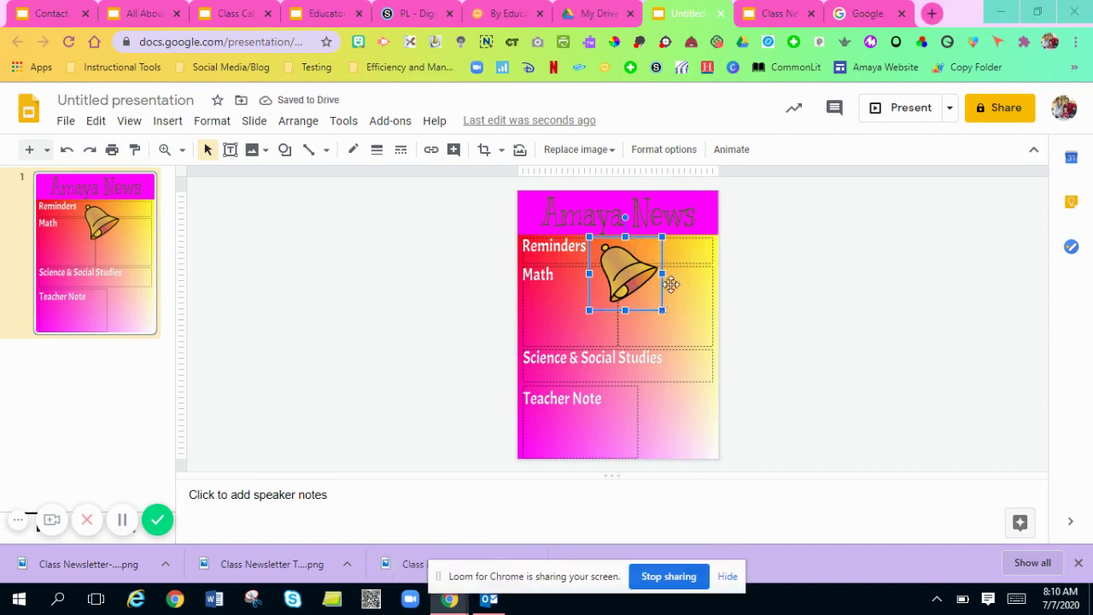
{"action": "left_click_drag", "start_coordinate": [665, 316], "coordinate": [610, 256]}
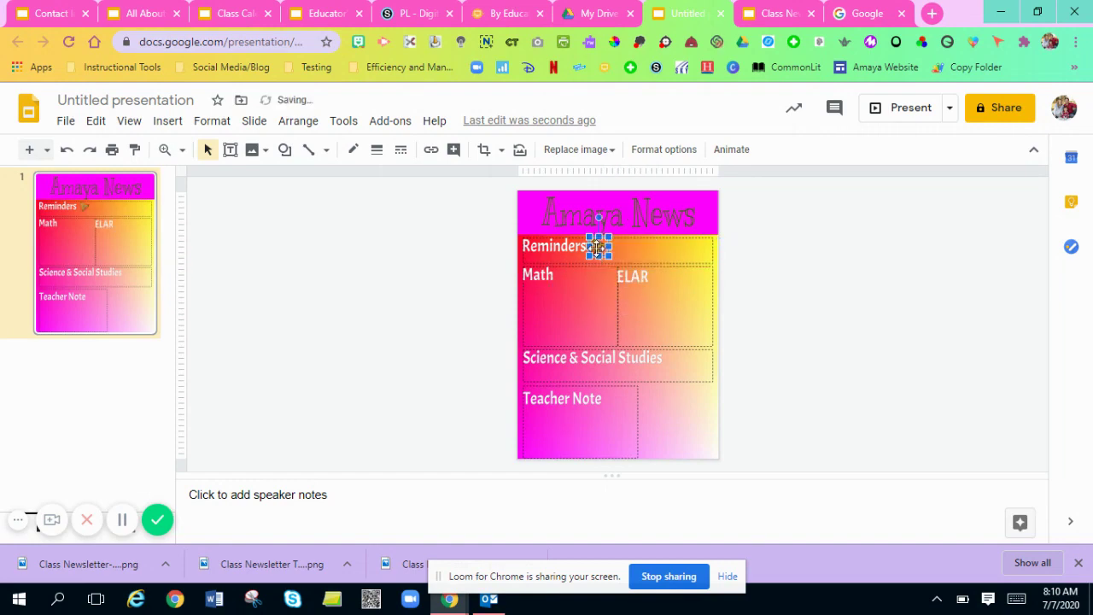
{"action": "left_click_drag", "start_coordinate": [700, 259], "coordinate": [702, 258]}
{"action": "left_click", "coordinate": [722, 280]}
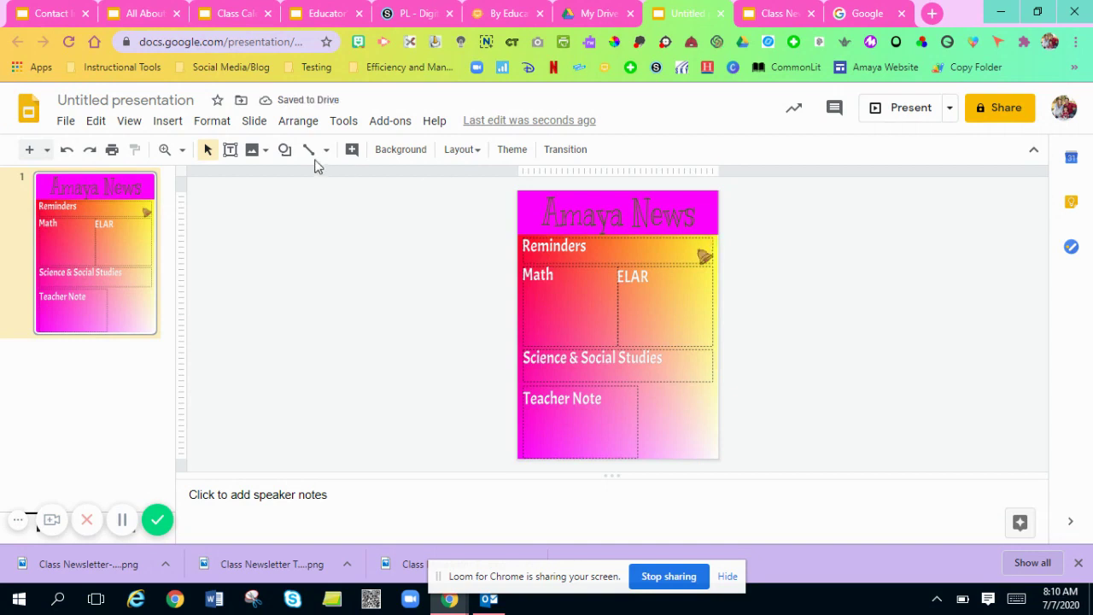
Insert the first web image found for "math transparent" and place it small in the lower-right corner of the Math box
{"action": "left_click", "coordinate": [168, 127]}
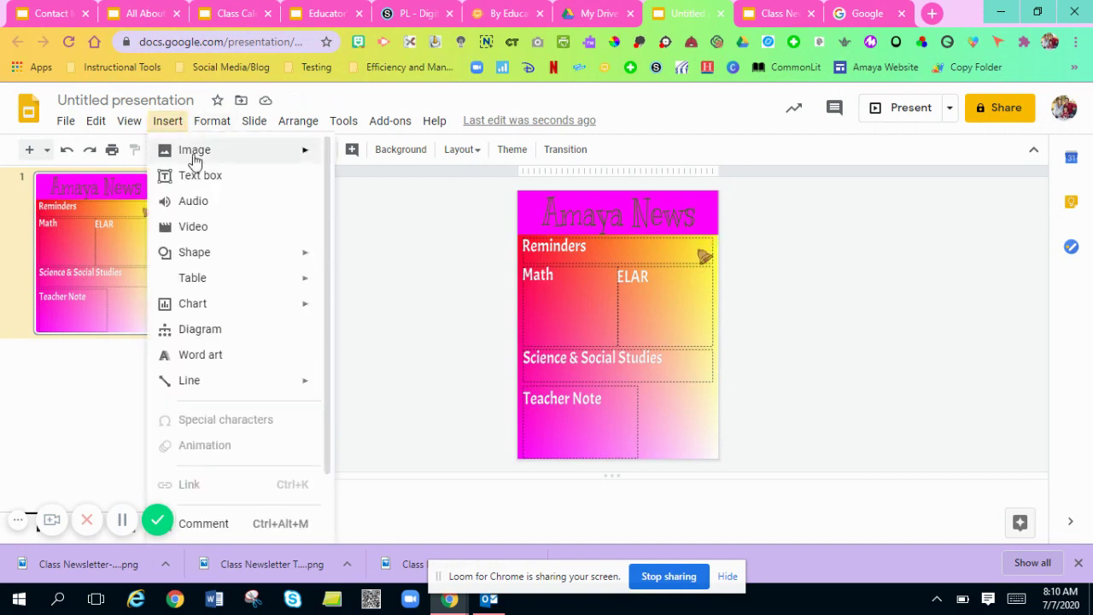
{"action": "mouse_move", "coordinate": [193, 159]}
{"action": "left_click", "coordinate": [439, 183]}
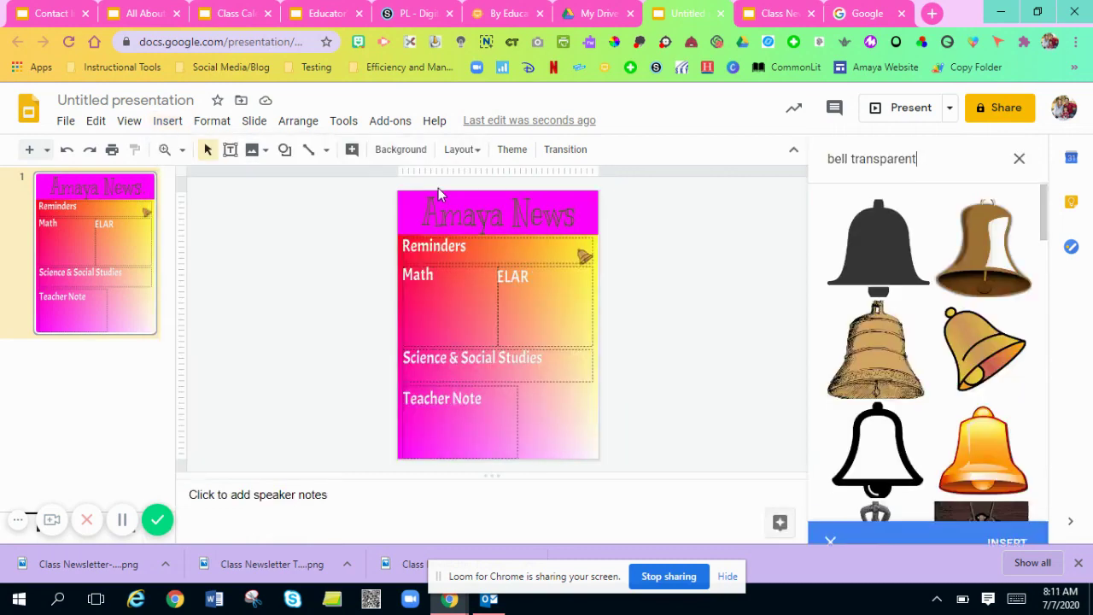
{"action": "triple_click", "coordinate": [922, 157]}
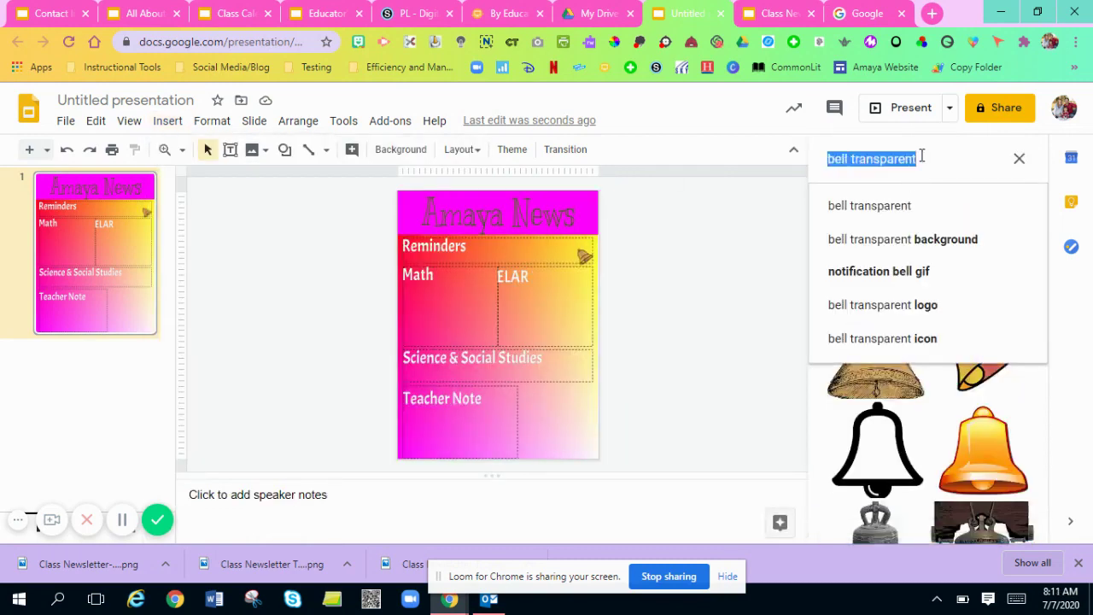
{"action": "type", "text": "math transpe"}
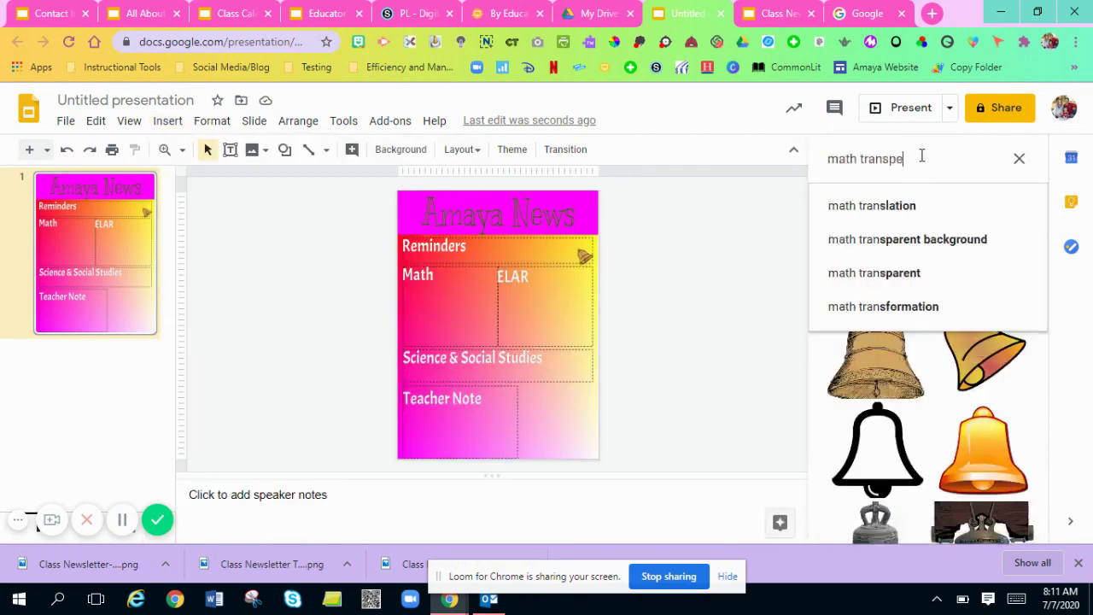
{"action": "key", "text": "BackSpace"}
{"action": "type", "text": "arent"}
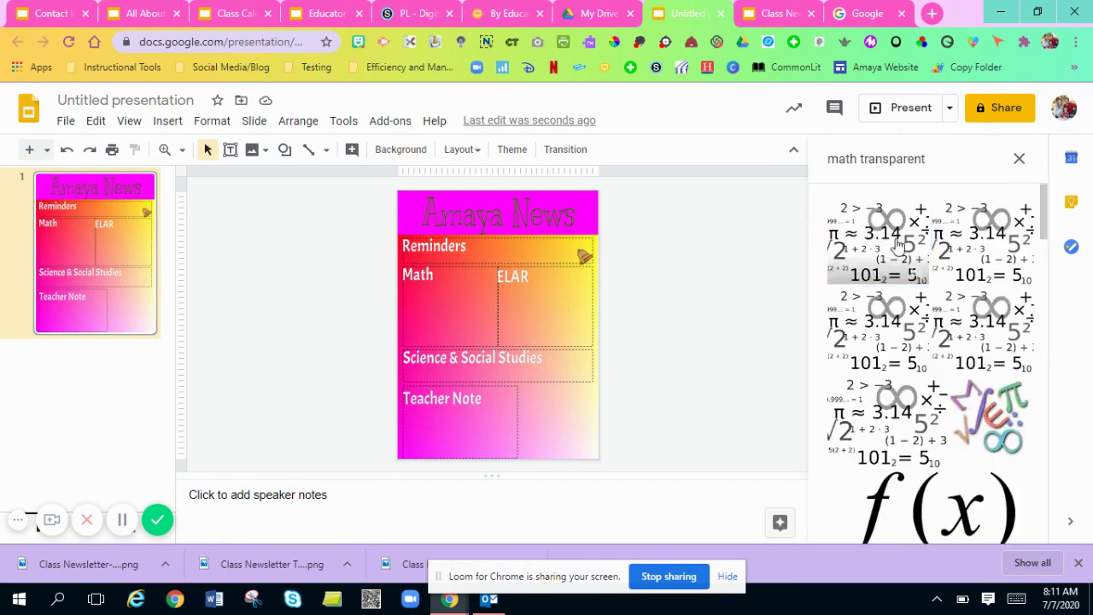
{"action": "left_click", "coordinate": [873, 265]}
{"action": "left_click", "coordinate": [997, 525]}
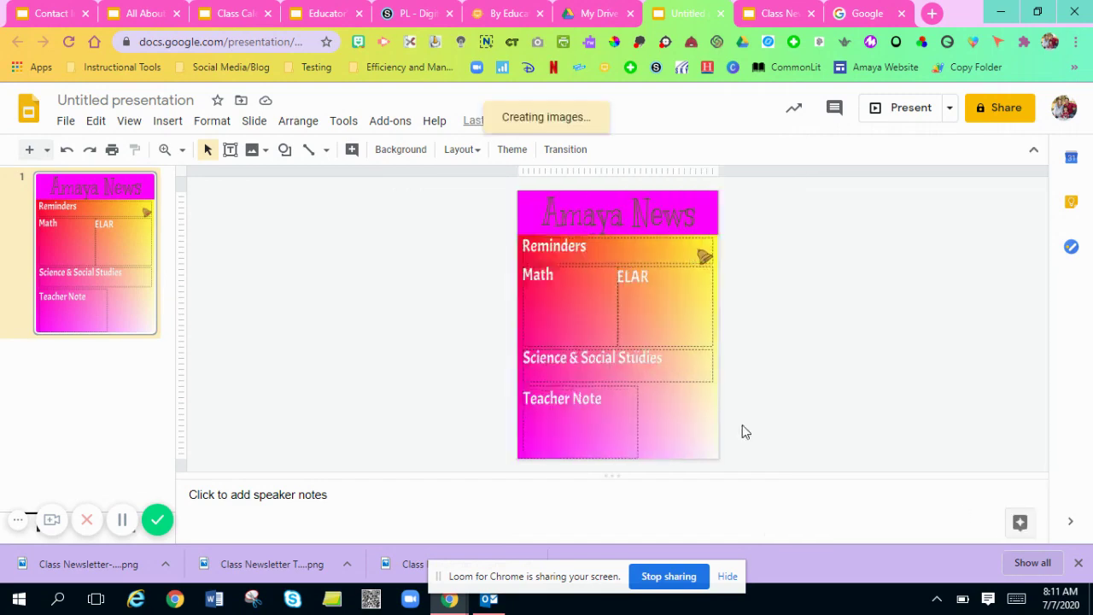
{"action": "left_click_drag", "start_coordinate": [712, 385], "coordinate": [608, 336]}
{"action": "left_click", "coordinate": [674, 335]}
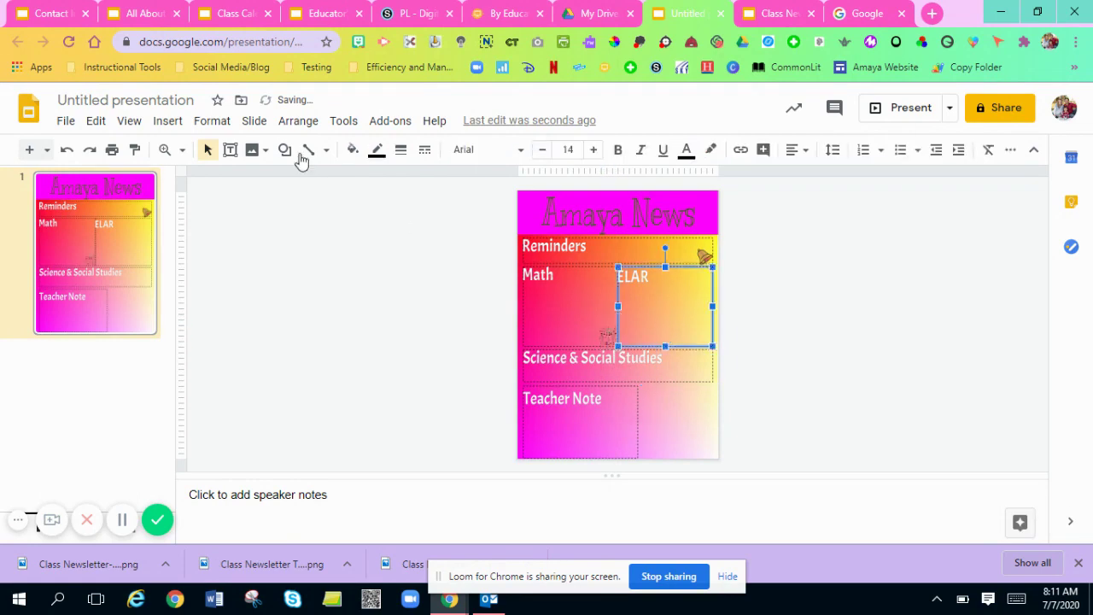
Insert the black reader silhouette found on the web for "reading transparent" and place it small in the lower-right corner of the ELAR box
{"action": "left_click", "coordinate": [168, 121]}
{"action": "mouse_move", "coordinate": [205, 150]}
{"action": "left_click", "coordinate": [427, 195]}
{"action": "left_click_drag", "start_coordinate": [924, 160], "coordinate": [757, 163]}
{"action": "type", "text": "reading transparnent"}
{"action": "key", "text": "Return"}
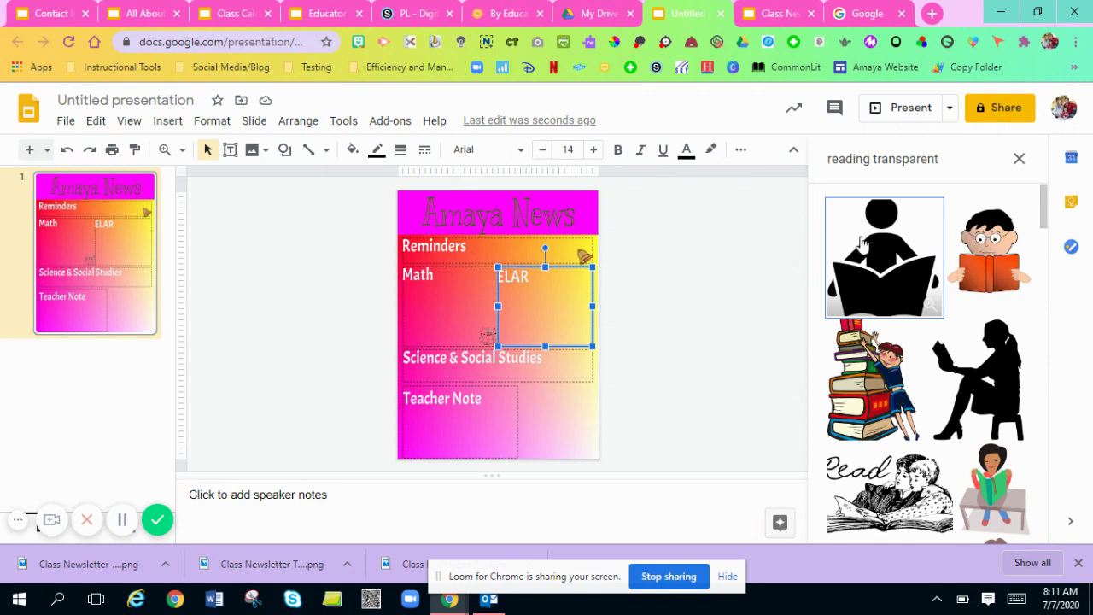
{"action": "left_click", "coordinate": [838, 243]}
{"action": "left_click", "coordinate": [1009, 522]}
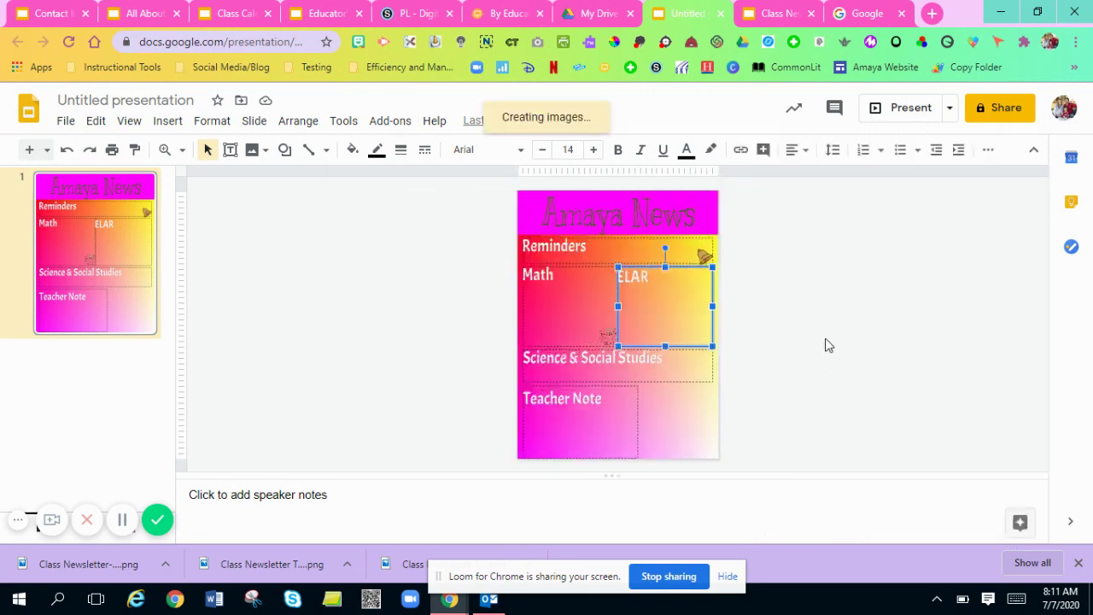
{"action": "left_click_drag", "start_coordinate": [707, 383], "coordinate": [699, 328]}
{"action": "left_click", "coordinate": [804, 346]}
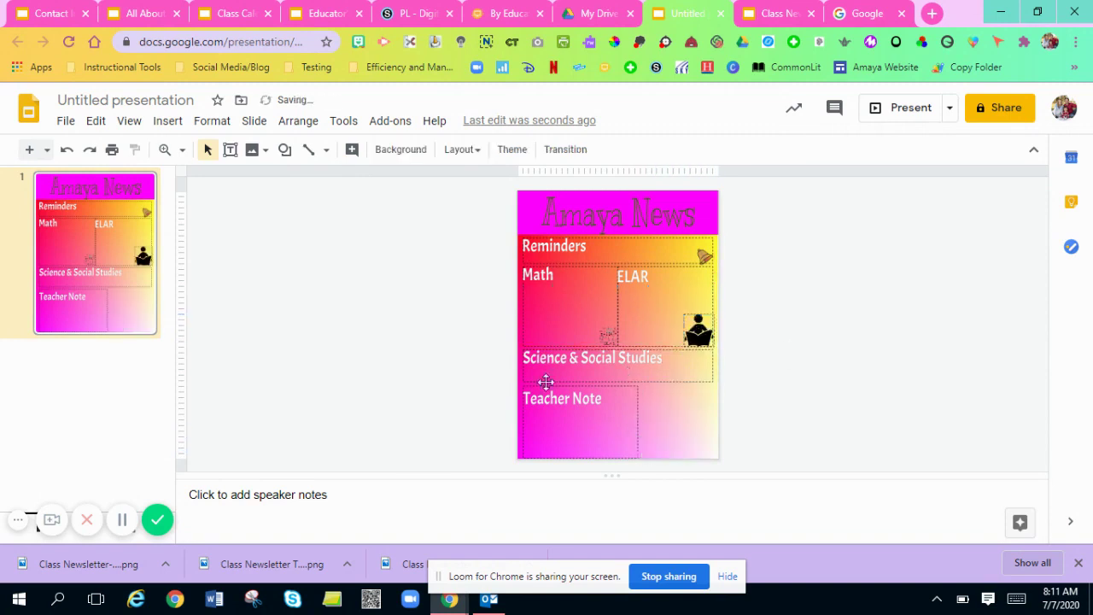
Set the border of the reader silhouette in the ELAR box to transparent
{"action": "left_click", "coordinate": [699, 333]}
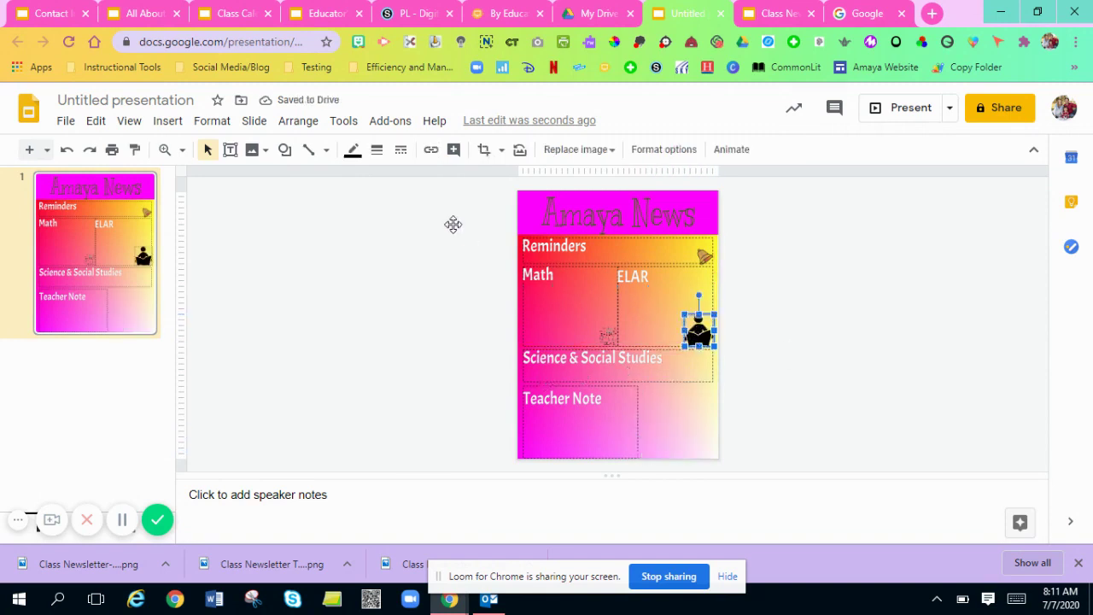
{"action": "left_click", "coordinate": [352, 151]}
{"action": "left_click", "coordinate": [804, 360]}
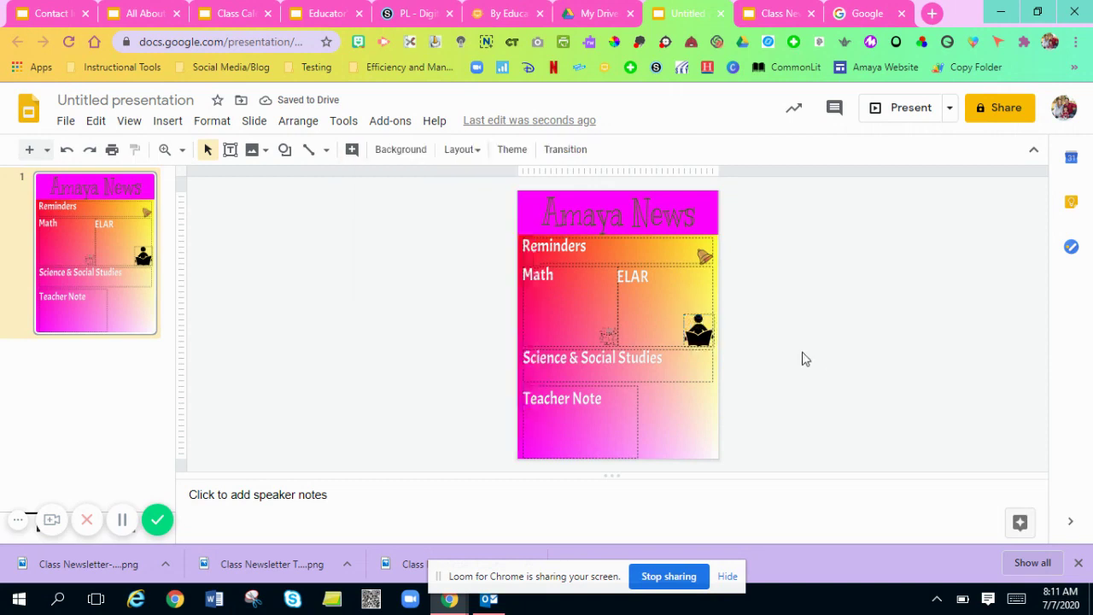
{"action": "left_click", "coordinate": [697, 337]}
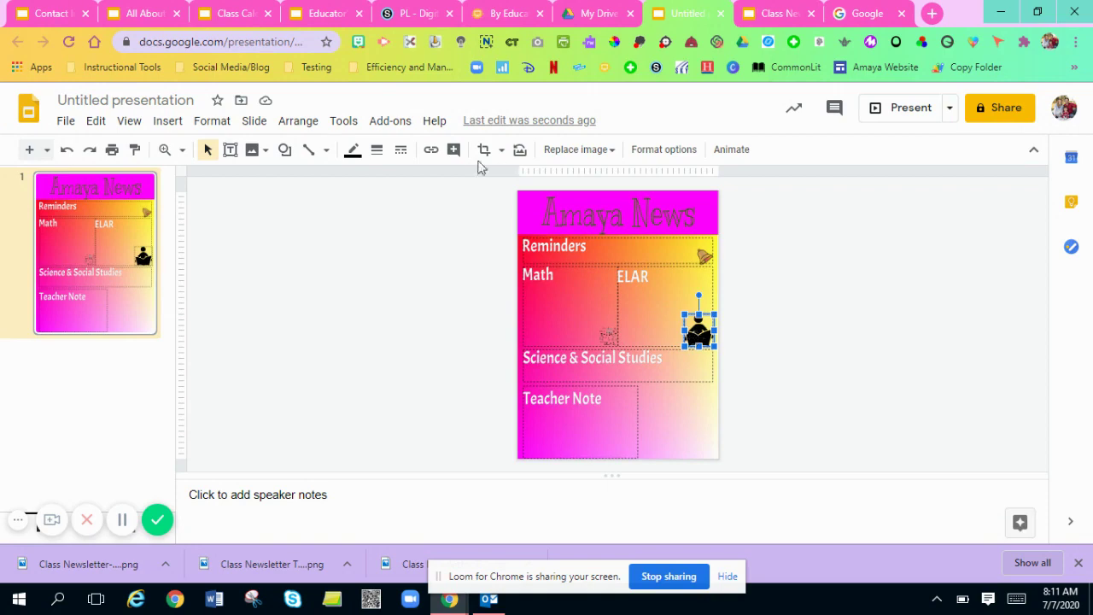
{"action": "left_click", "coordinate": [357, 147]}
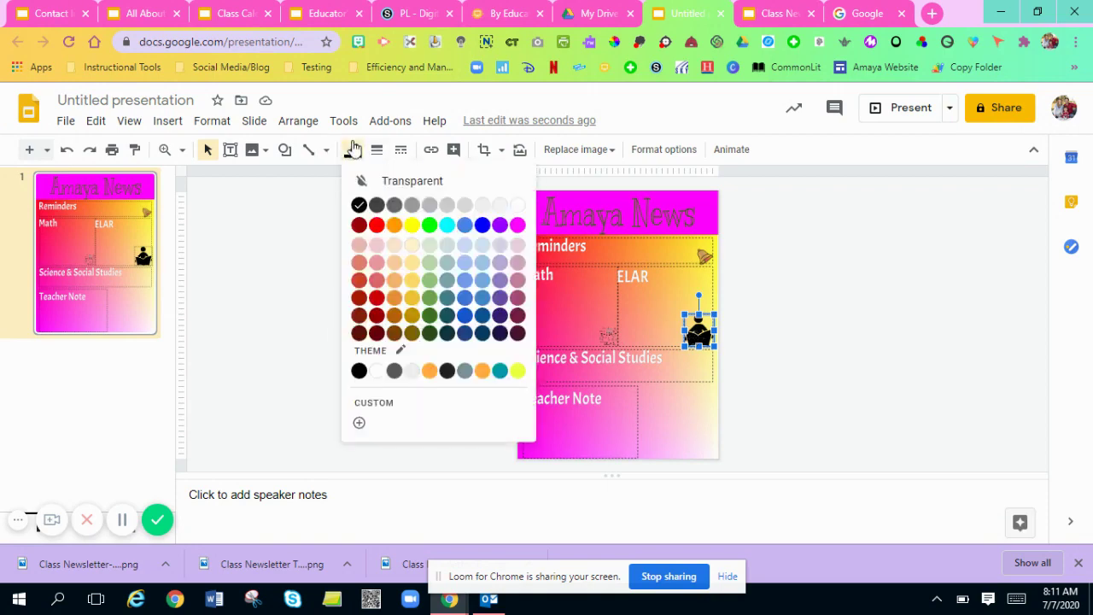
{"action": "left_click", "coordinate": [369, 185]}
{"action": "left_click", "coordinate": [434, 354]}
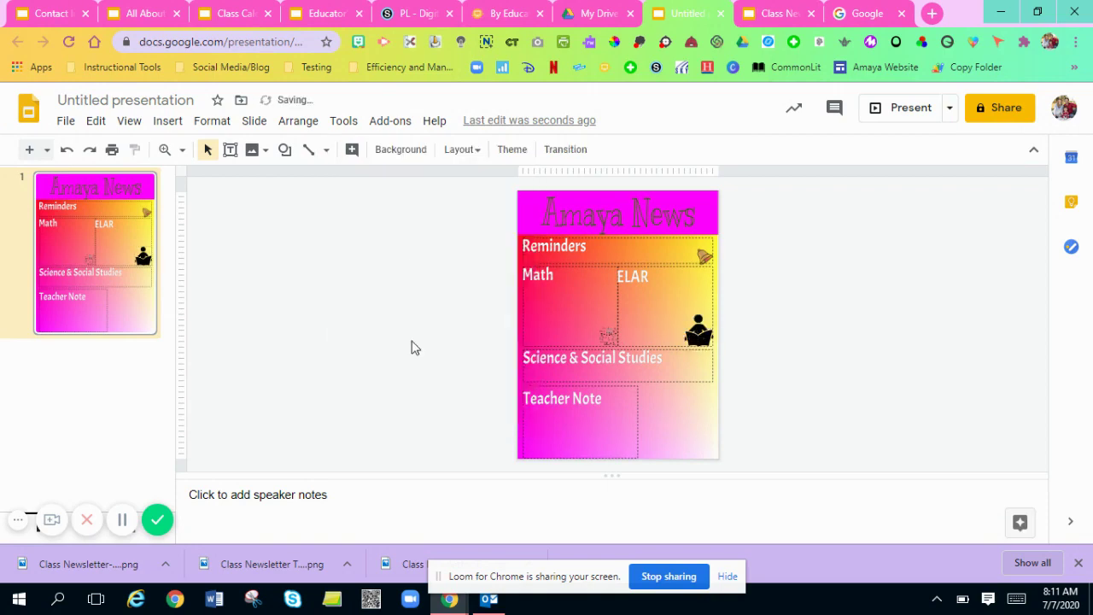
Insert the first globe image found on the web for "worl transparent" and place it small at the right end of the Science & Social Studies strip
{"action": "left_click", "coordinate": [168, 120]}
{"action": "mouse_move", "coordinate": [157, 152]}
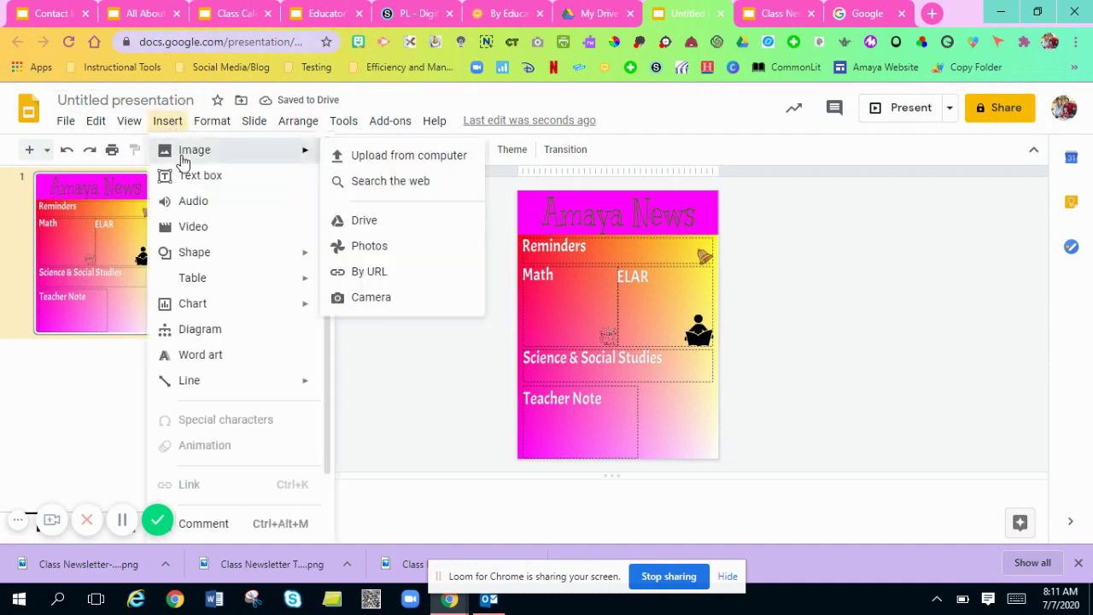
{"action": "left_click", "coordinate": [414, 181]}
{"action": "left_click", "coordinate": [866, 159]}
{"action": "double_click", "coordinate": [863, 159]}
{"action": "type", "text": "world transparent"}
{"action": "key", "text": "Return"}
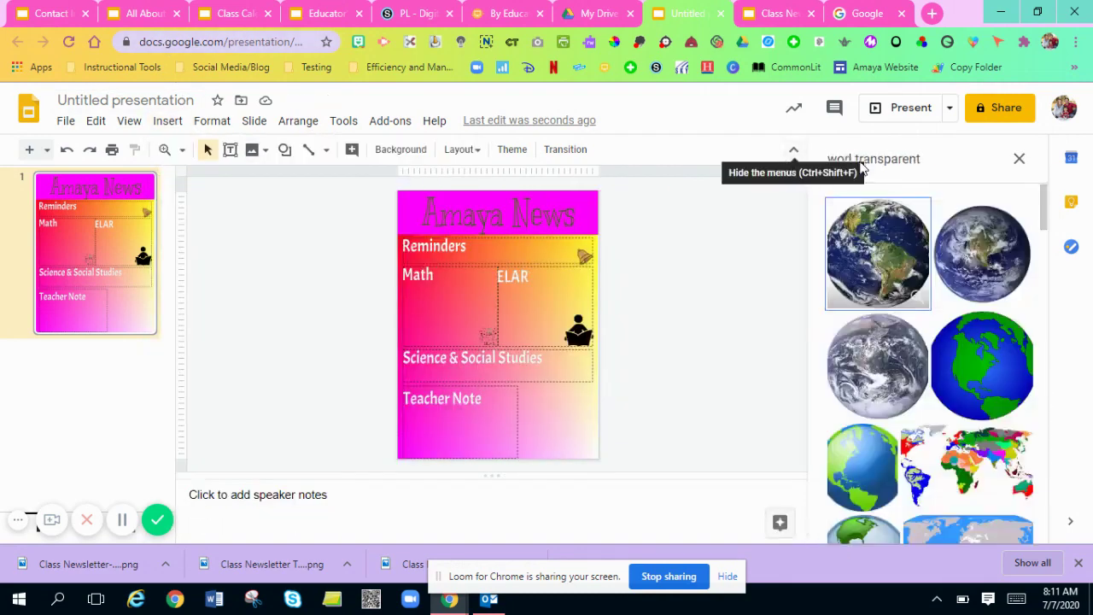
{"action": "left_click_drag", "start_coordinate": [887, 258], "coordinate": [877, 248]}
{"action": "left_click_drag", "start_coordinate": [628, 336], "coordinate": [622, 415]}
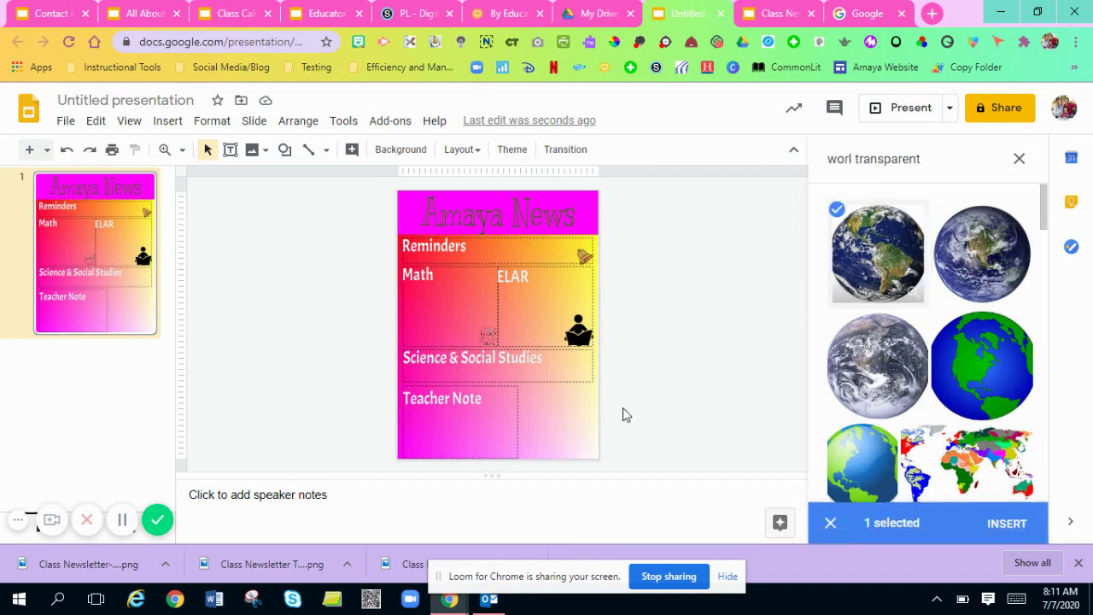
{"action": "left_click", "coordinate": [1001, 522]}
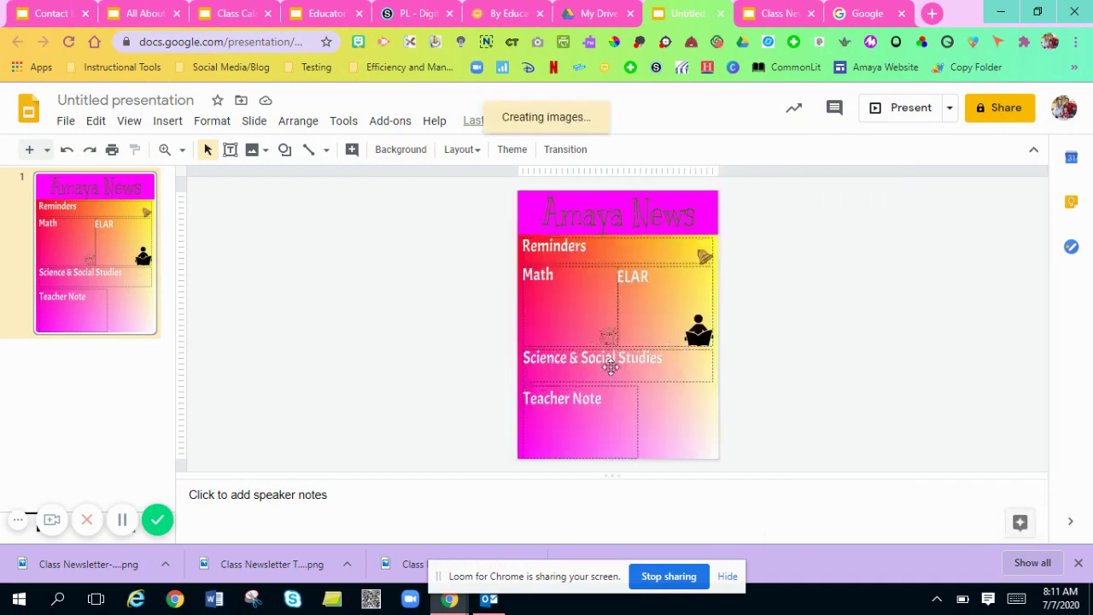
{"action": "left_click_drag", "start_coordinate": [658, 417], "coordinate": [705, 373]}
{"action": "left_click", "coordinate": [720, 385]}
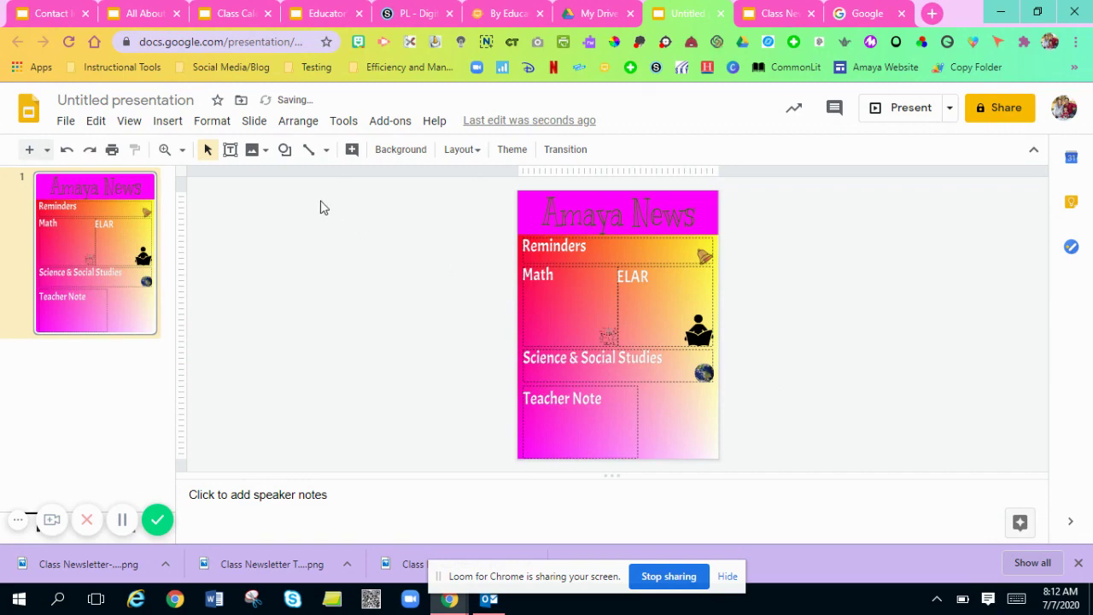
{"action": "left_click", "coordinate": [167, 121]}
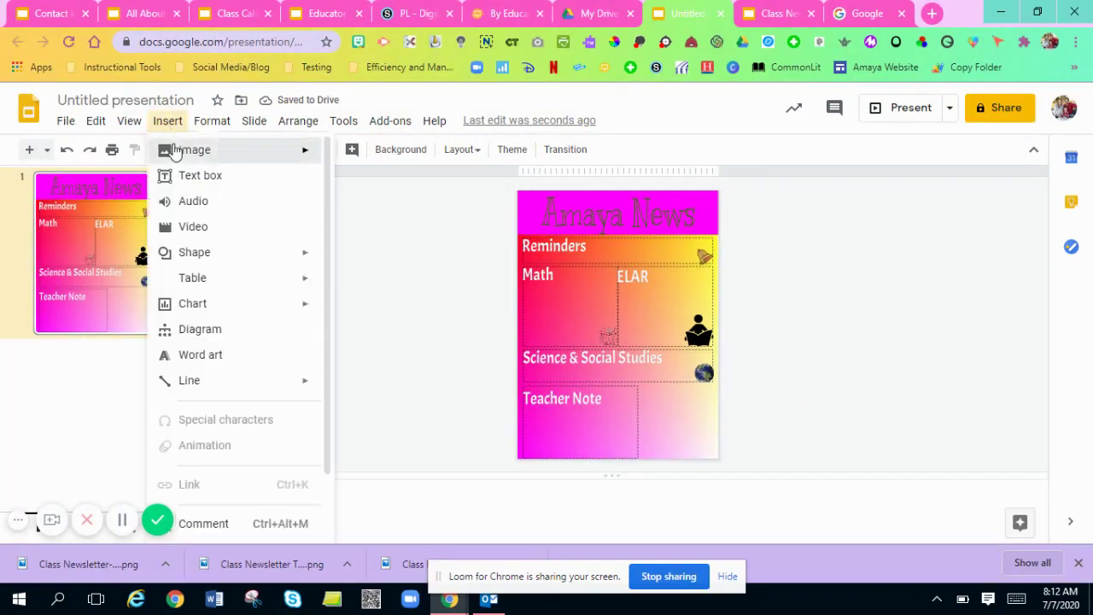
{"action": "mouse_move", "coordinate": [205, 150]}
{"action": "left_click", "coordinate": [440, 170]}
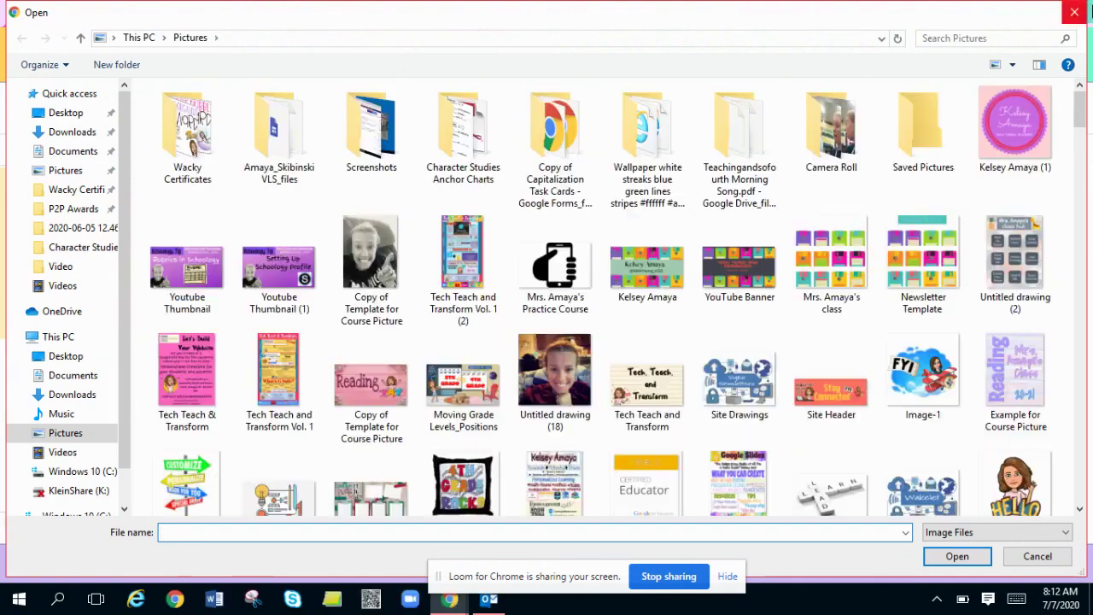
{"action": "left_click", "coordinate": [1080, 10]}
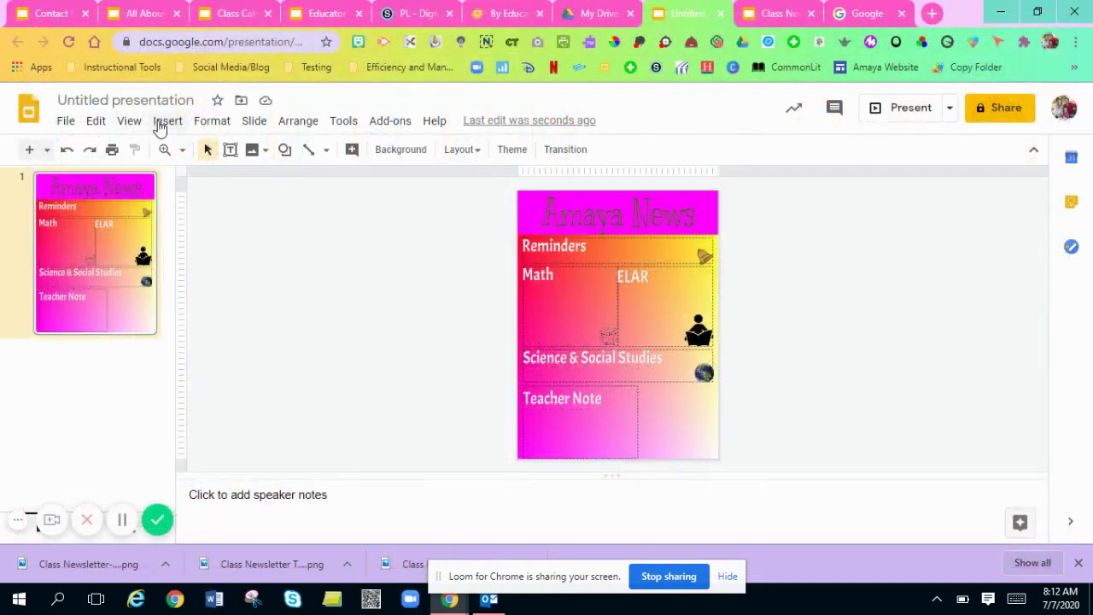
Insert the purple flask image found on the web for "beaker transparent" and place it small beside the globe in the Science & Social Studies strip
{"action": "left_click", "coordinate": [164, 120]}
{"action": "mouse_move", "coordinate": [195, 149]}
{"action": "left_click", "coordinate": [372, 180]}
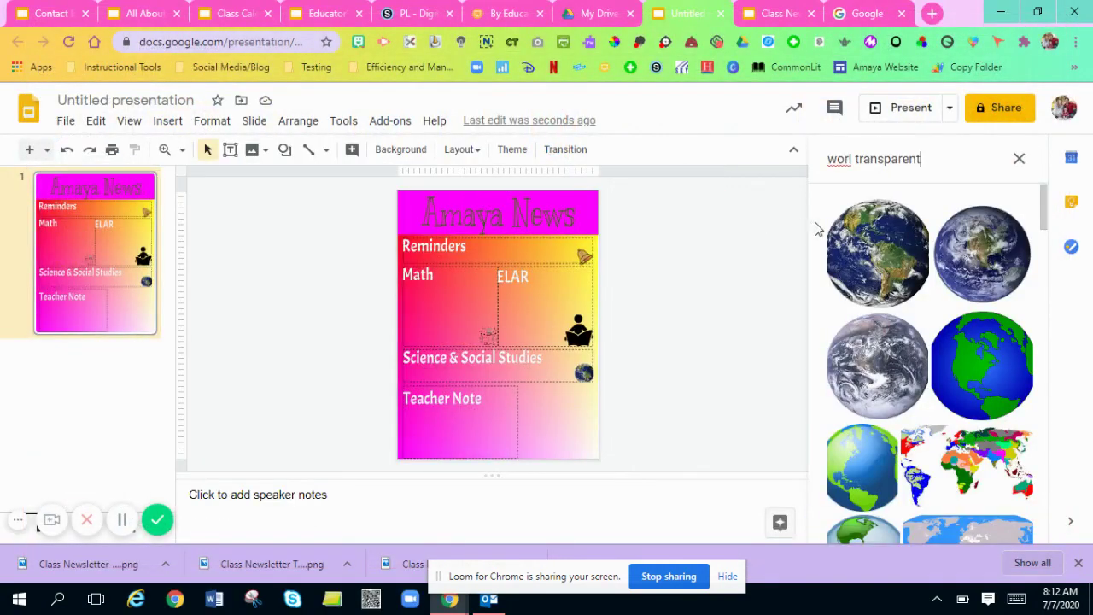
{"action": "left_click_drag", "start_coordinate": [855, 158], "coordinate": [808, 163]}
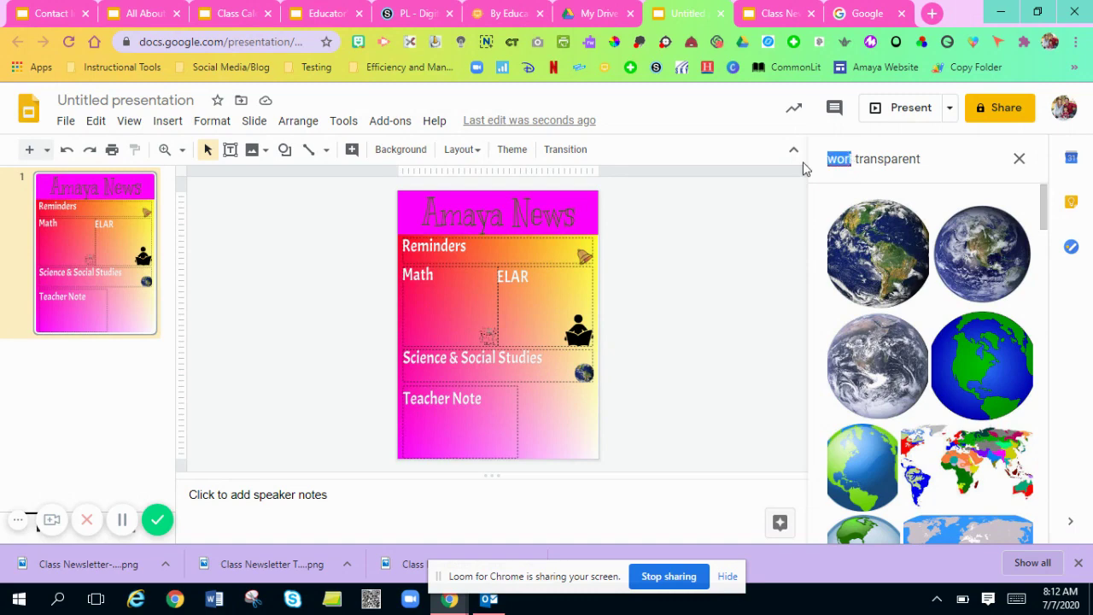
{"action": "type", "text": "beaker"}
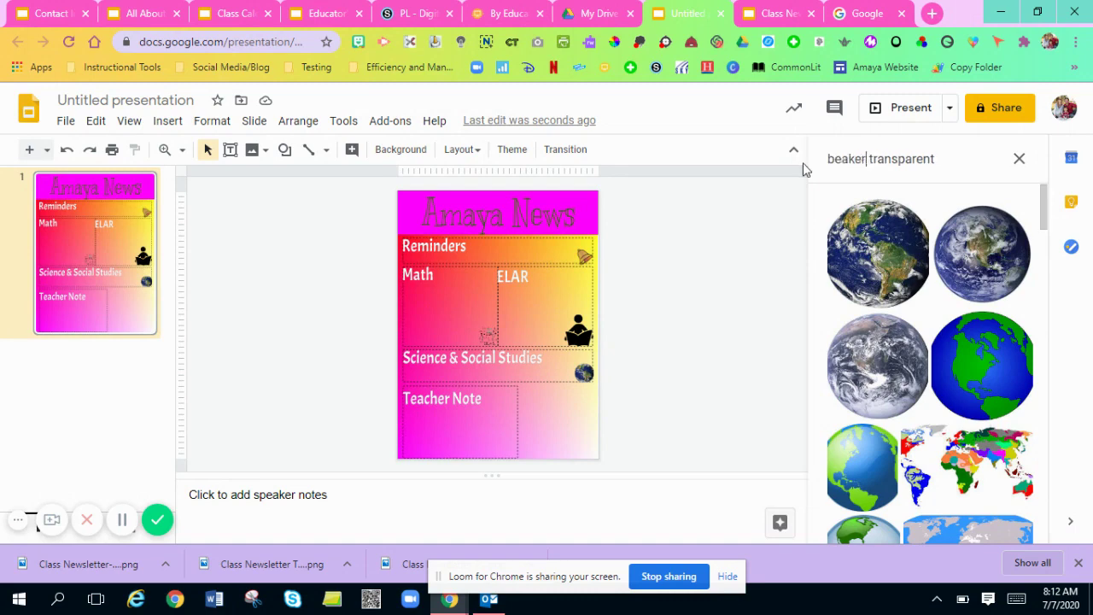
{"action": "key", "text": "Return"}
{"action": "left_click", "coordinate": [993, 257]}
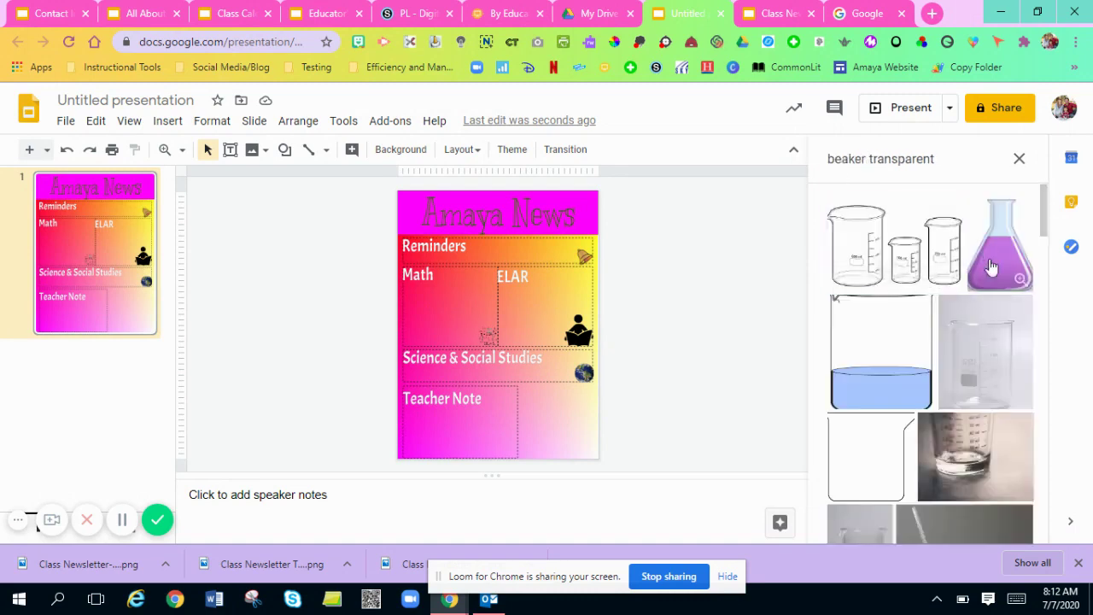
{"action": "left_click", "coordinate": [1008, 523]}
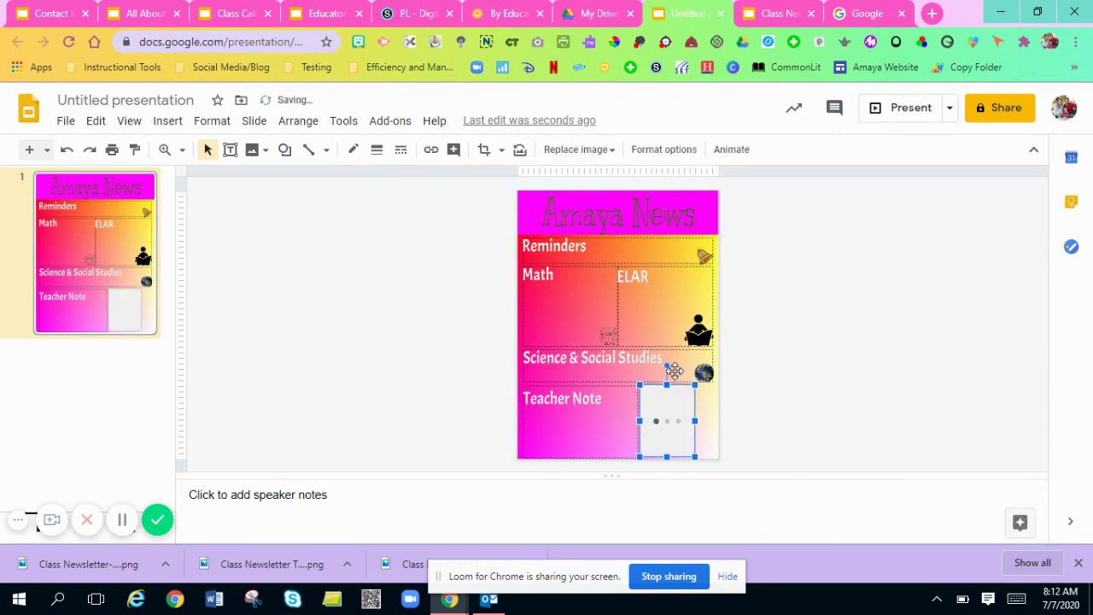
{"action": "mouse_move", "coordinate": [693, 385]}
{"action": "left_mouse_down"}
{"action": "mouse_move", "coordinate": [663, 391]}
{"action": "mouse_move", "coordinate": [688, 376]}
{"action": "left_mouse_up"}
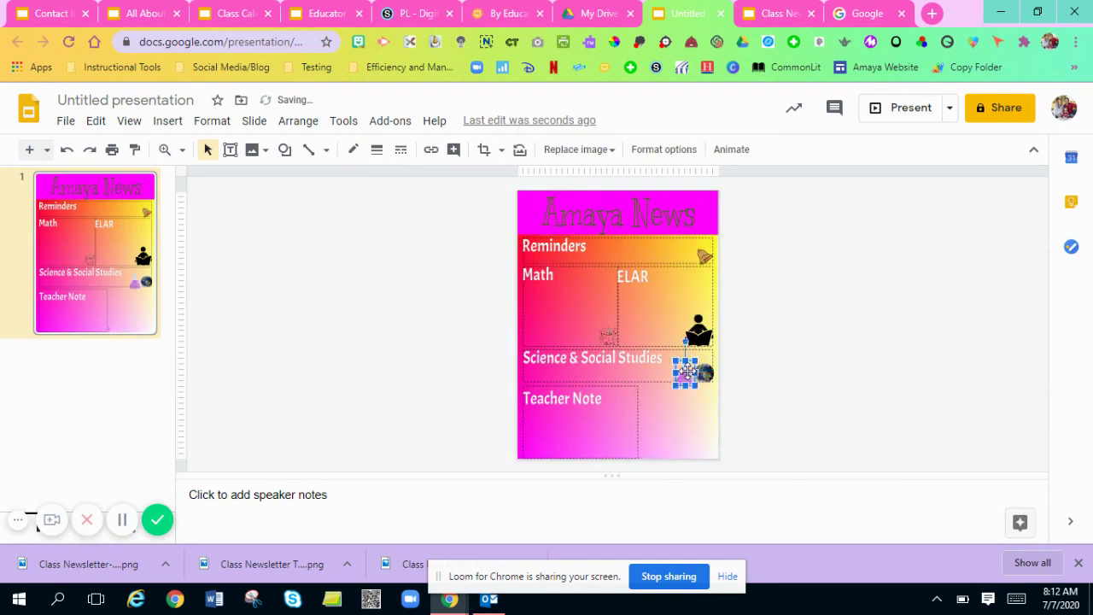
{"action": "left_click", "coordinate": [752, 376]}
Insert a pencil image found on the web for "pencil transparent" and place it small in the lower-right corner of the Teacher Note box
{"action": "left_click", "coordinate": [167, 120]}
{"action": "mouse_move", "coordinate": [188, 151]}
{"action": "left_click", "coordinate": [405, 181]}
{"action": "double_click", "coordinate": [846, 159]}
{"action": "type", "text": "pencil"}
{"action": "key", "text": "Return"}
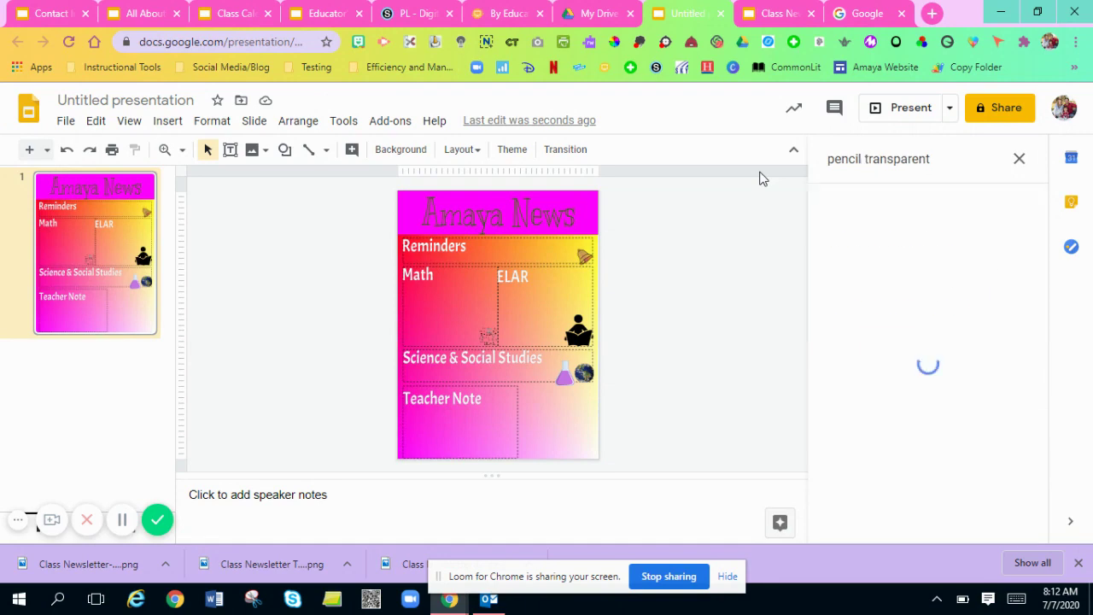
{"action": "left_click", "coordinate": [982, 365]}
{"action": "left_click", "coordinate": [1007, 525]}
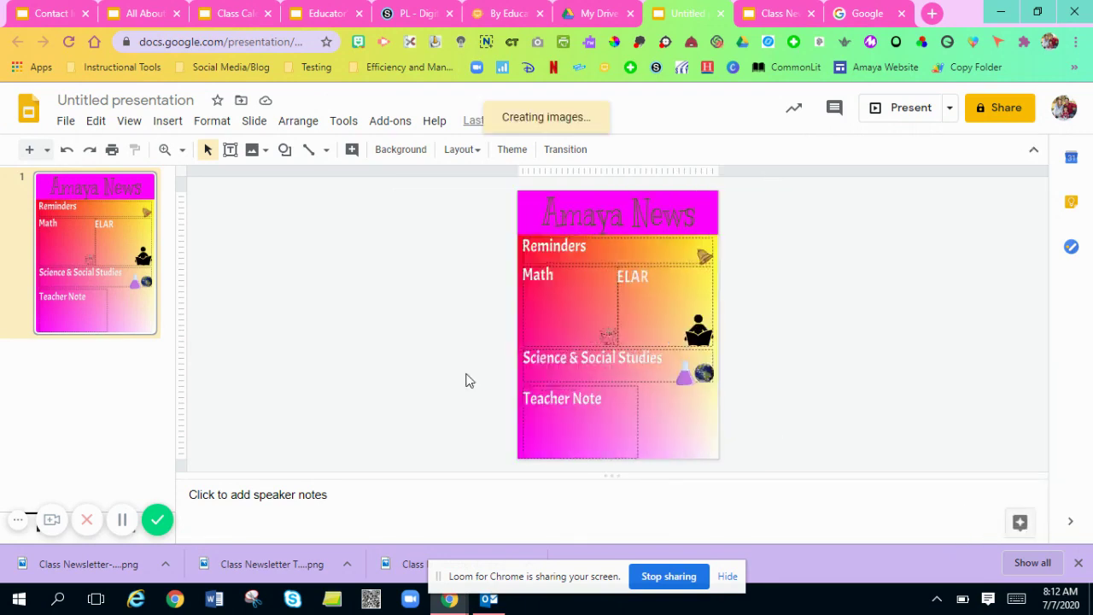
{"action": "mouse_move", "coordinate": [711, 386]}
{"action": "left_mouse_down"}
{"action": "mouse_move", "coordinate": [665, 431]}
{"action": "mouse_move", "coordinate": [626, 442]}
{"action": "left_mouse_up"}
{"action": "left_click", "coordinate": [785, 443]}
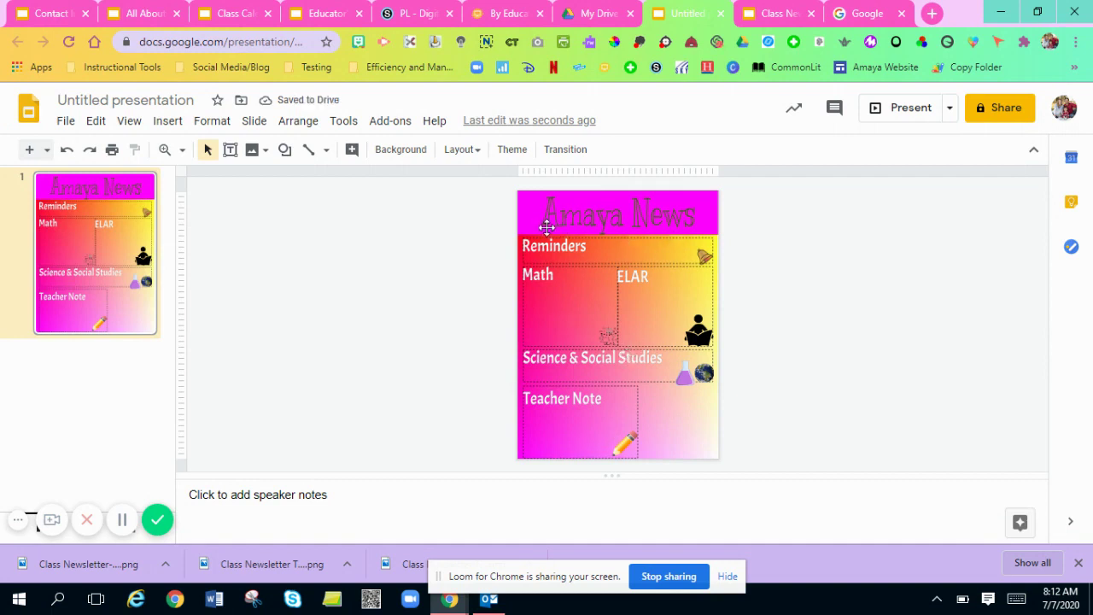
Shrink the newsletter title word art and move it into the upper part of the magenta banner
{"action": "left_click", "coordinate": [597, 207]}
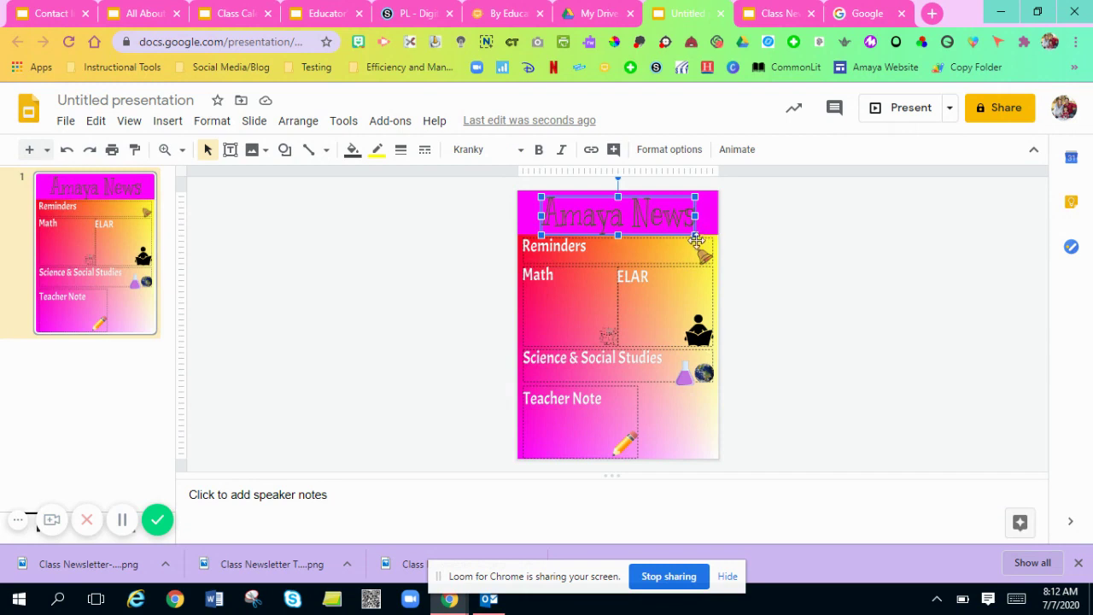
{"action": "left_click_drag", "start_coordinate": [698, 237], "coordinate": [619, 218]}
{"action": "left_click", "coordinate": [710, 218]}
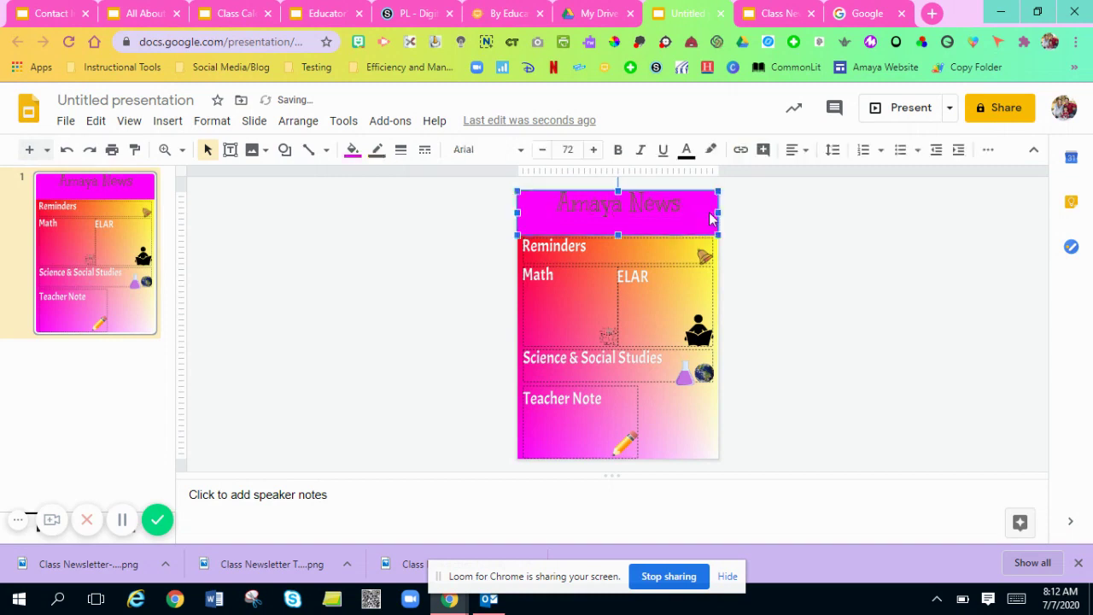
{"action": "left_click", "coordinate": [665, 212]}
Add word art reading "Week of August 25" and place it centered below the newsletter title in the banner
{"action": "left_click", "coordinate": [168, 120]}
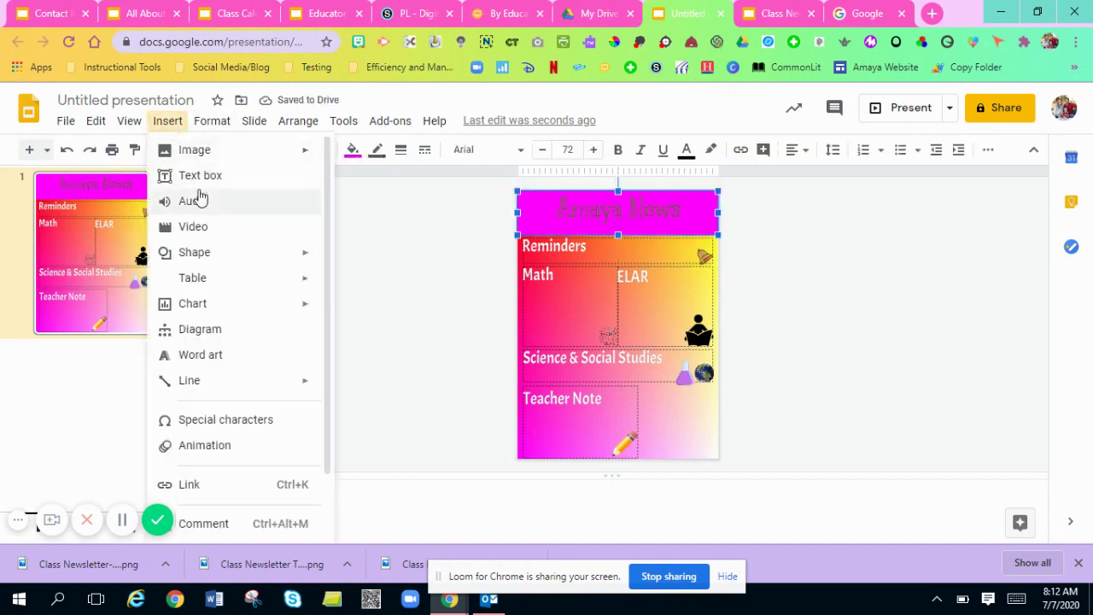
{"action": "left_click", "coordinate": [201, 355]}
{"action": "type", "text": "August 25, 2020"}
{"action": "key", "text": "shift+Left"}
{"action": "key", "text": "shift+Left"}
{"action": "key", "text": "shift+Left"}
{"action": "key", "text": "shift+Left"}
{"action": "key", "text": "shift+Left"}
{"action": "key", "text": "shift+Left"}
{"action": "key", "text": "shift+Left"}
{"action": "key", "text": "shift+Left"}
{"action": "key", "text": "shift+Left"}
{"action": "key", "text": "shift+Left"}
{"action": "key", "text": "shift+Left"}
{"action": "key", "text": "shift+Left"}
{"action": "key", "text": "shift+Left"}
{"action": "key", "text": "shift+Left"}
{"action": "key", "text": "shift+Left"}
{"action": "type", "text": "Week o"}
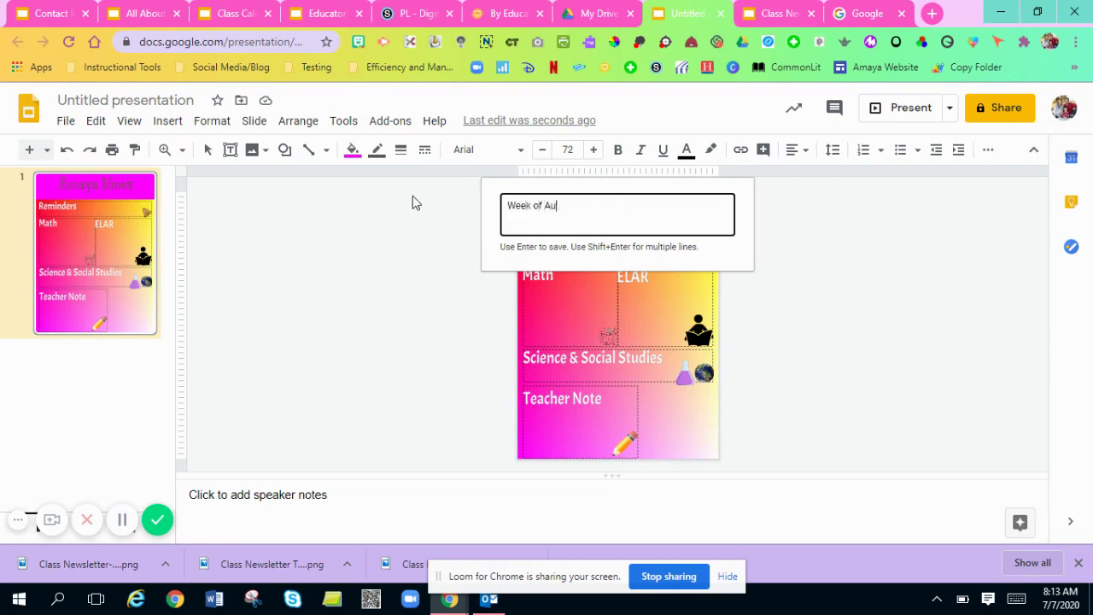
{"action": "key", "text": "Return"}
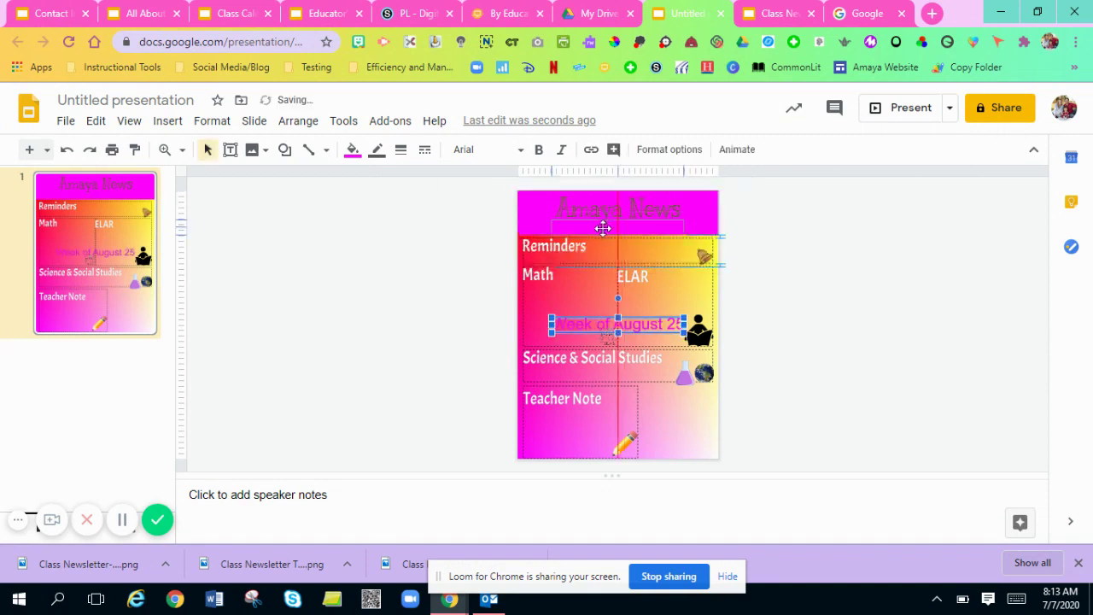
{"action": "left_click_drag", "start_coordinate": [615, 324], "coordinate": [615, 226]}
Set the fill color of the "Week of August 25" word art to black
{"action": "left_click", "coordinate": [352, 149]}
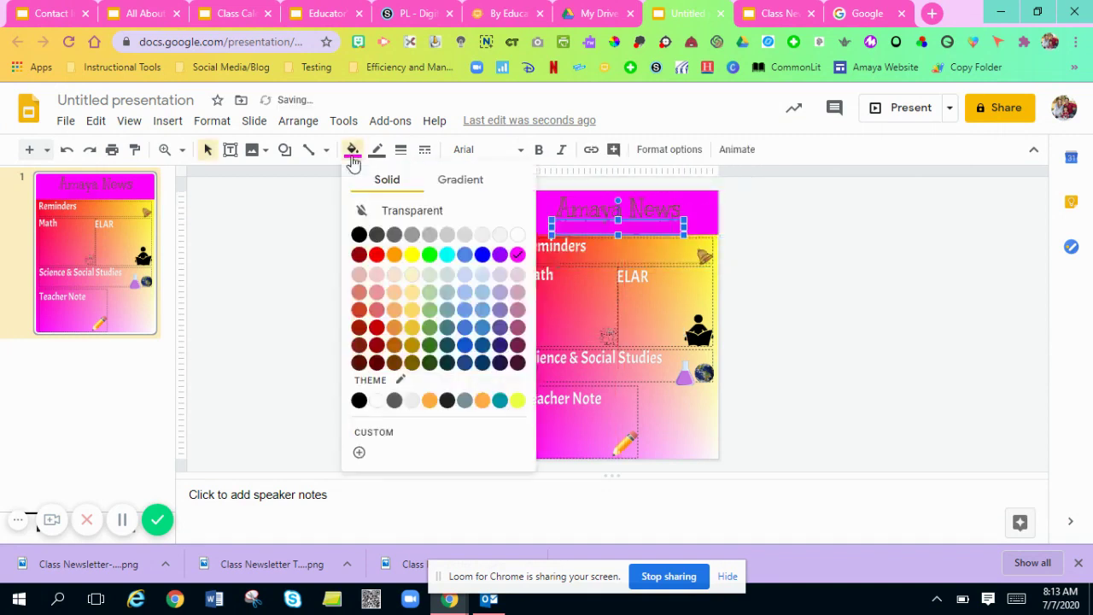
{"action": "left_click", "coordinate": [359, 234]}
{"action": "left_click", "coordinate": [440, 221]}
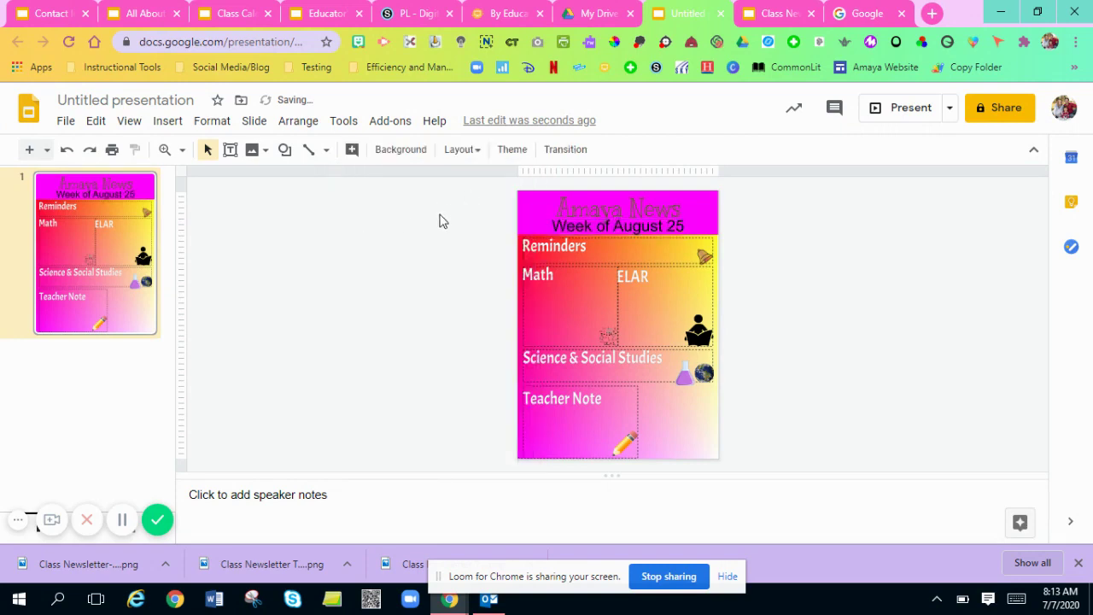
Adjust the newsletter title's position so it sits centered above the week line in the banner
{"action": "left_click", "coordinate": [592, 214]}
{"action": "left_click_drag", "start_coordinate": [593, 214], "coordinate": [617, 209]}
{"action": "left_click", "coordinate": [864, 245]}
{"action": "left_click", "coordinate": [617, 203]}
{"action": "left_click", "coordinate": [768, 221]}
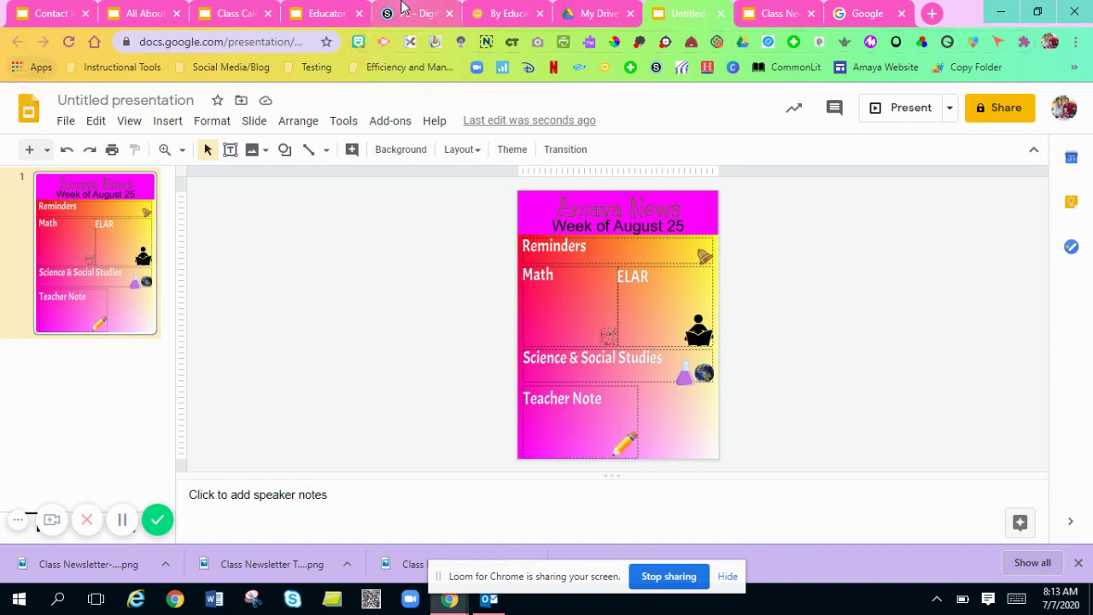
Try pasting a copy of the Bitmoji holding a large pencil and enlarging it beside the Teacher Note box
{"action": "left_click", "coordinate": [359, 43]}
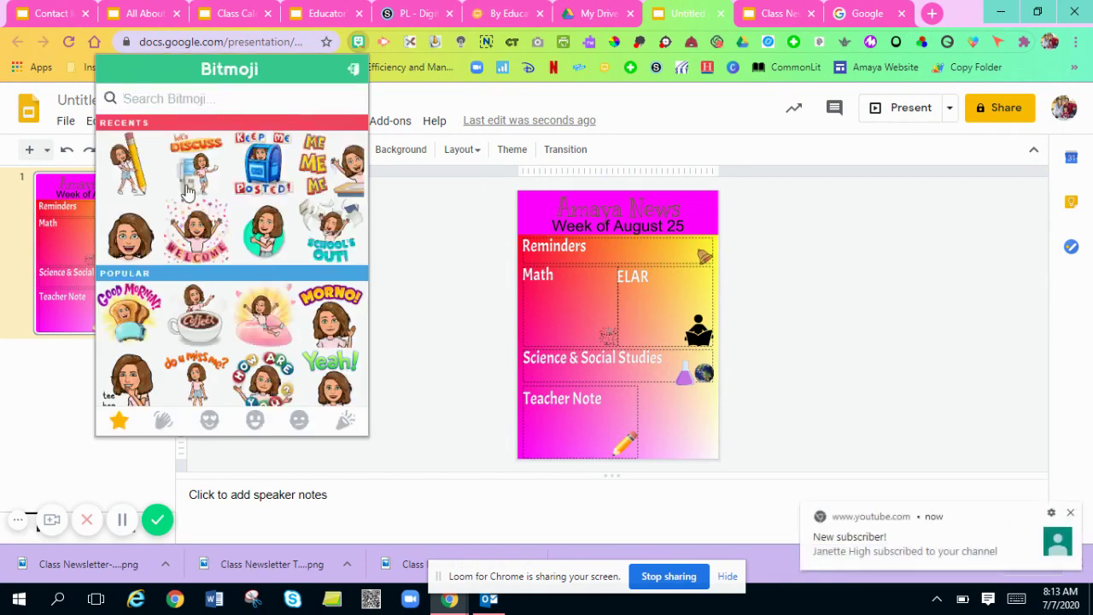
{"action": "right_click", "coordinate": [119, 171]}
{"action": "left_click", "coordinate": [172, 215]}
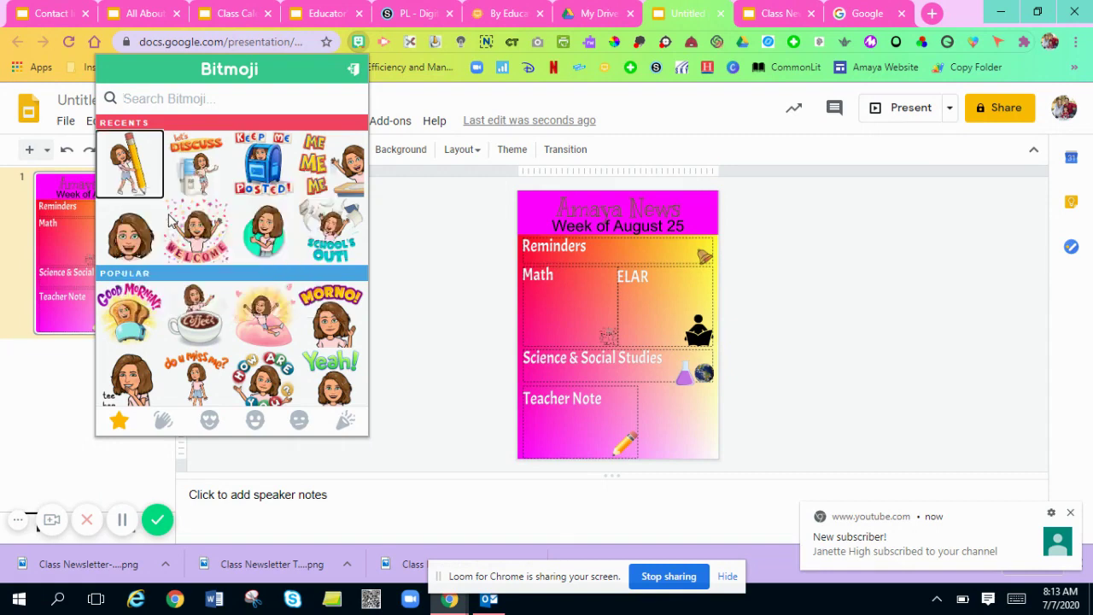
{"action": "left_click", "coordinate": [683, 399]}
{"action": "key", "text": "ctrl+v"}
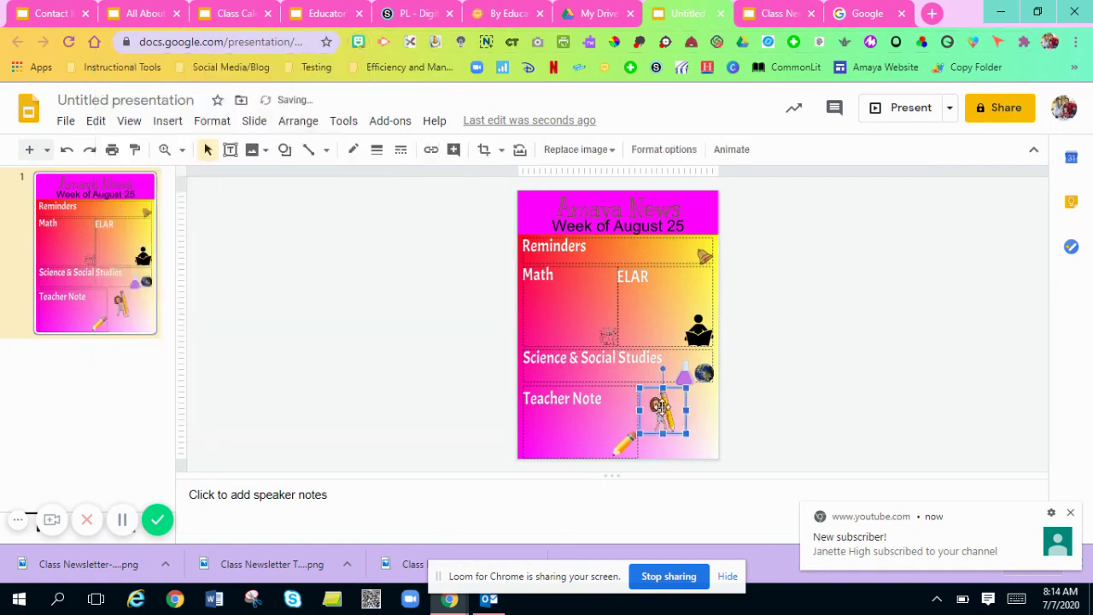
{"action": "left_click_drag", "start_coordinate": [685, 434], "coordinate": [718, 465]}
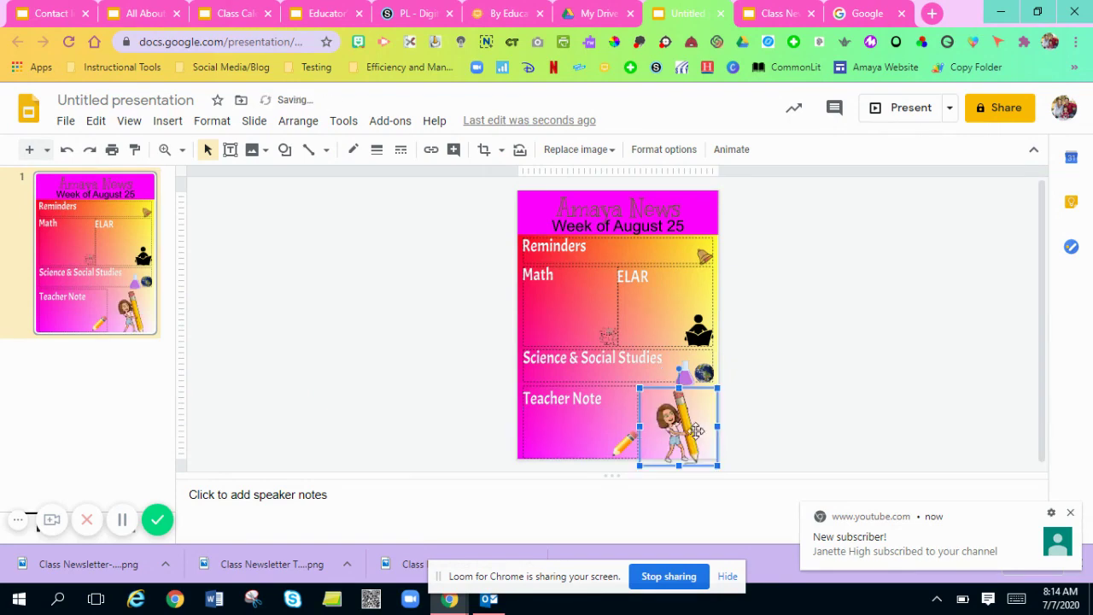
{"action": "key", "text": "Delete"}
Add the Bitmoji holding a large pencil directly from the Bitmoji collection and size it to fit the space beside the Teacher Note box
{"action": "left_click", "coordinate": [359, 42]}
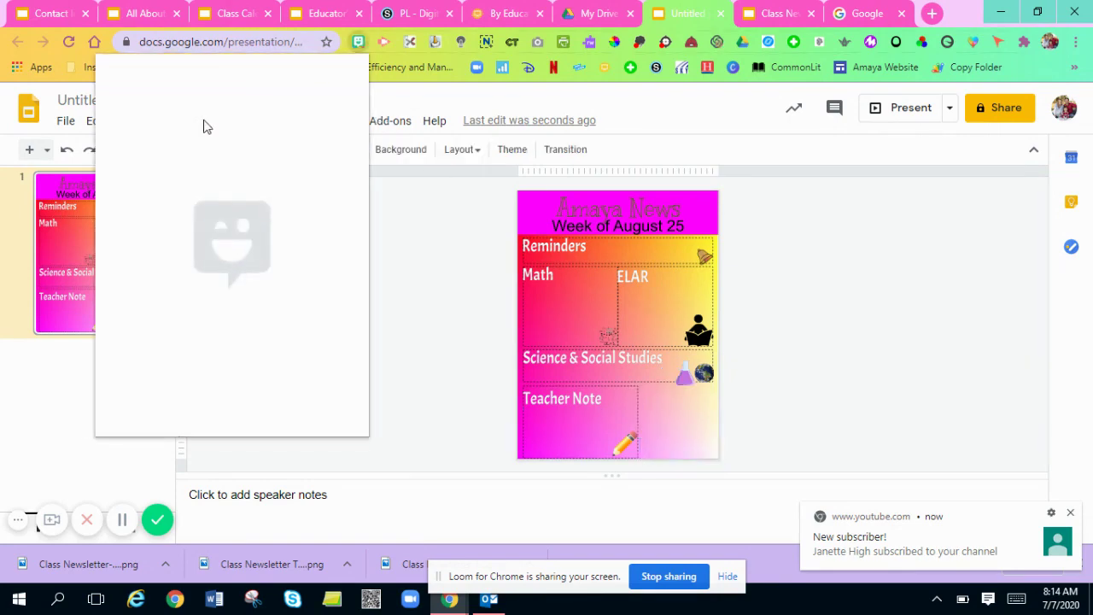
{"action": "mouse_move", "coordinate": [130, 159]}
{"action": "left_mouse_down"}
{"action": "mouse_move", "coordinate": [504, 284]}
{"action": "mouse_move", "coordinate": [714, 432]}
{"action": "mouse_move", "coordinate": [651, 389]}
{"action": "left_mouse_up"}
{"action": "left_click_drag", "start_coordinate": [695, 436], "coordinate": [712, 458]}
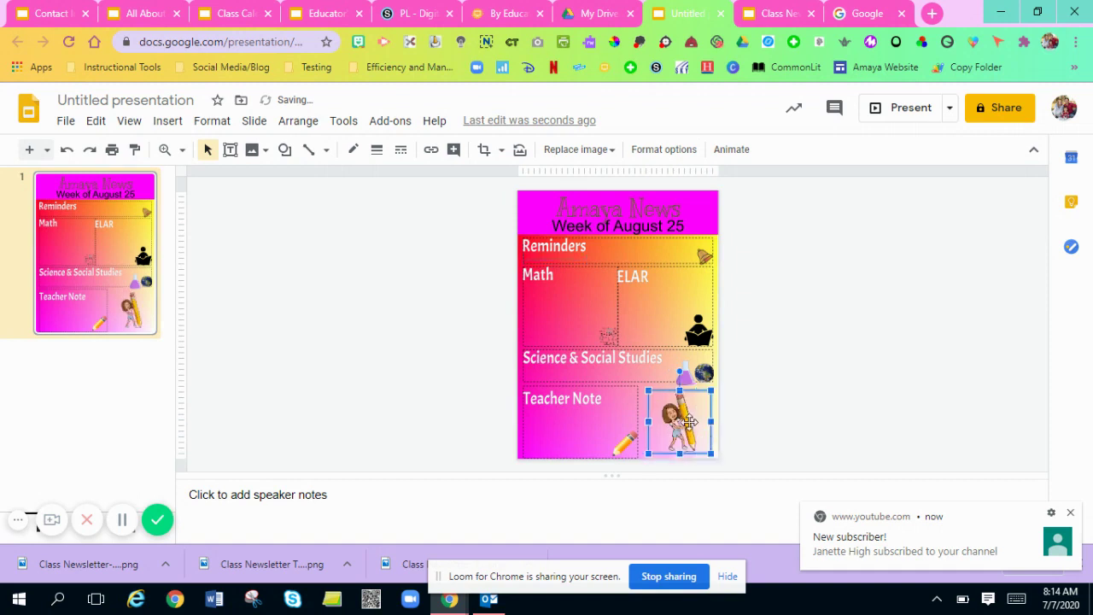
{"action": "left_click", "coordinate": [780, 421]}
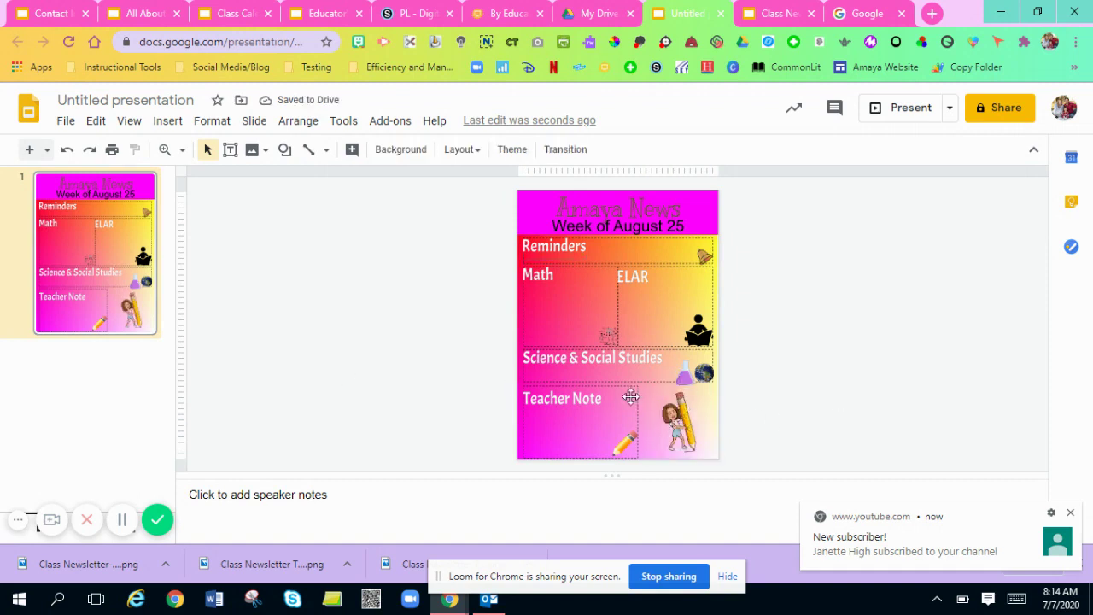
Flip the Bitmoji beside the Teacher Note box horizontally
{"action": "left_click", "coordinate": [681, 424]}
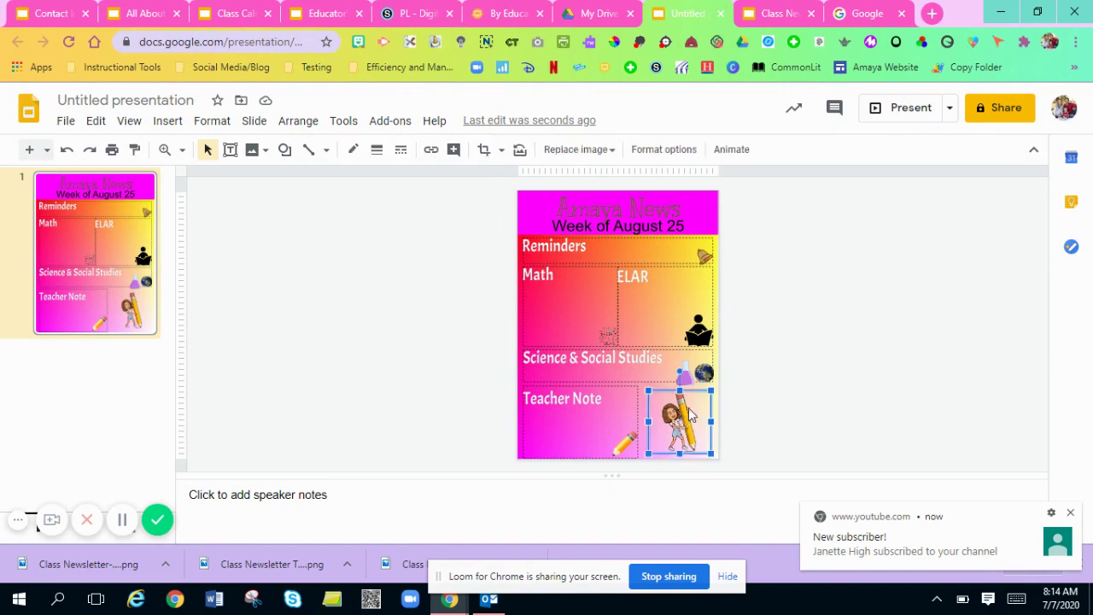
{"action": "right_click", "coordinate": [666, 437]}
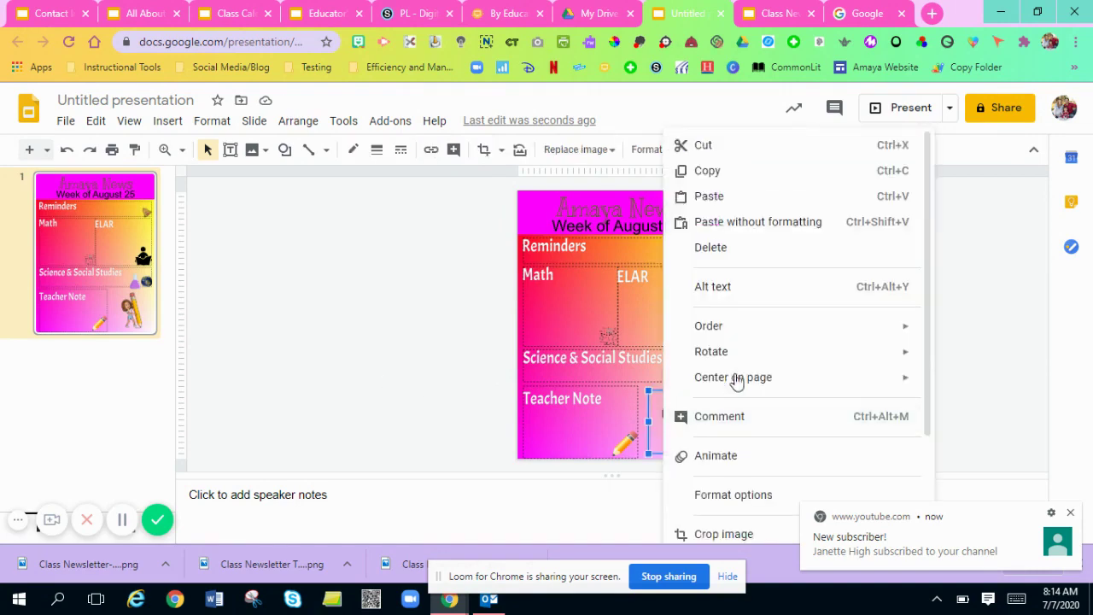
{"action": "mouse_move", "coordinate": [739, 361]}
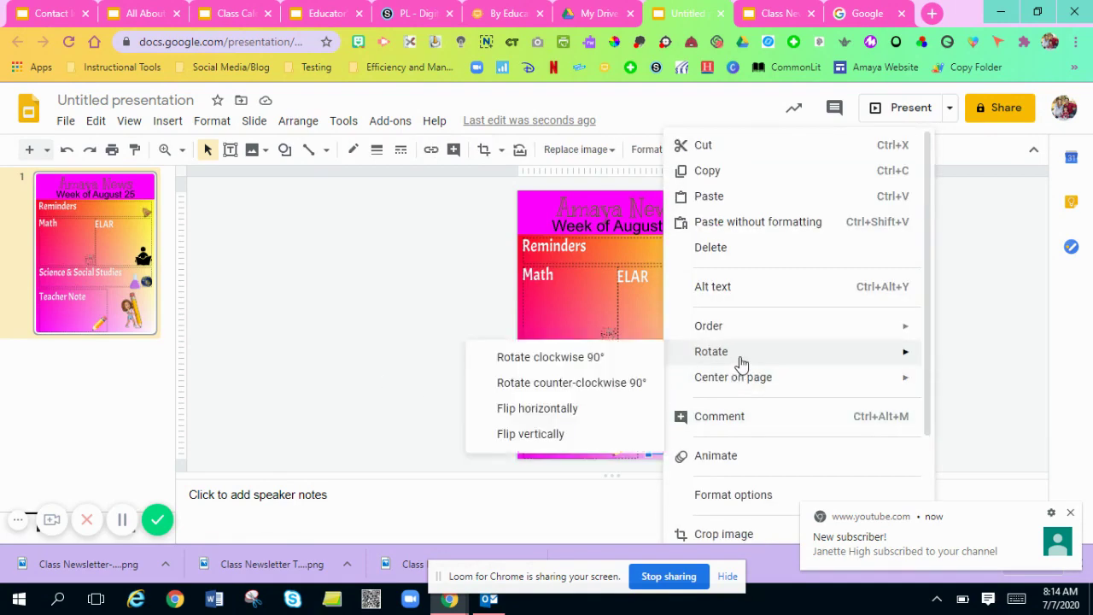
{"action": "left_click", "coordinate": [585, 417]}
{"action": "left_click", "coordinate": [885, 440]}
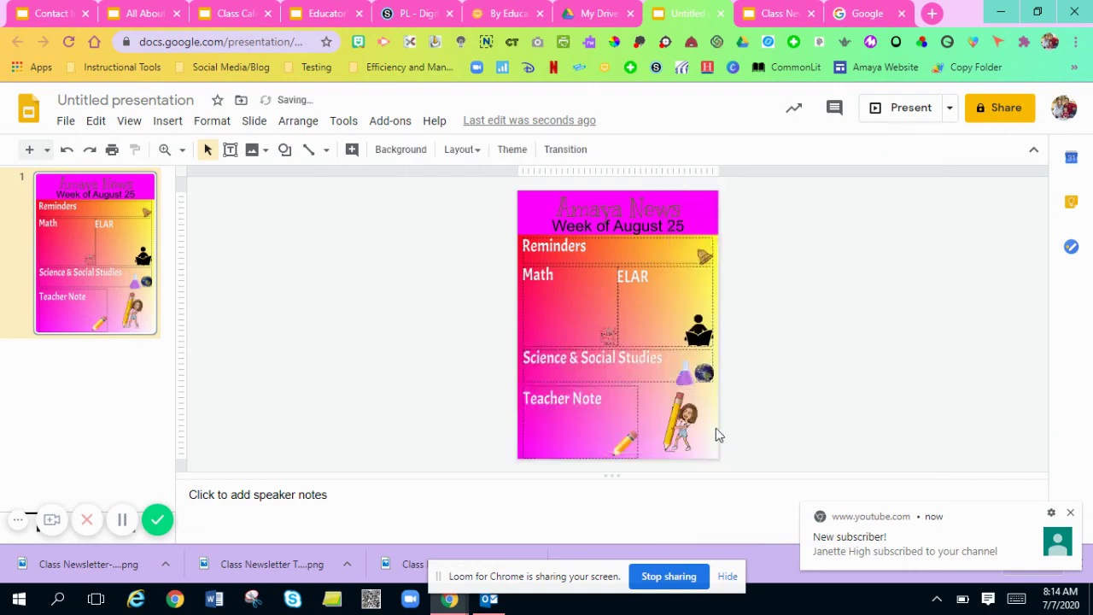